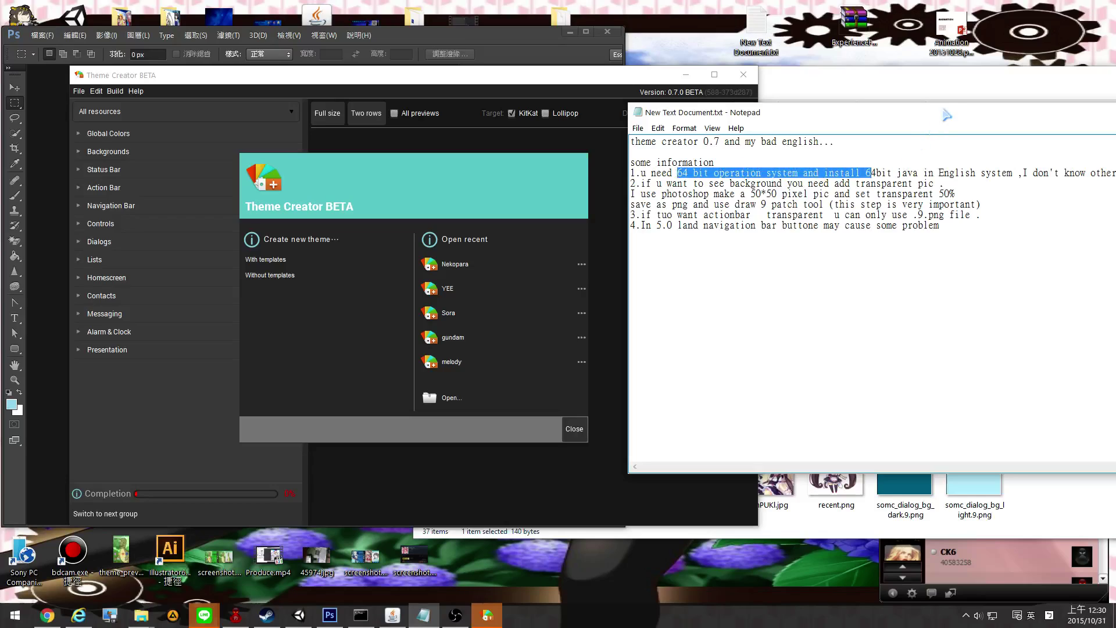
Reposition the Notepad notes to read the theme-making requirements
left_click_drag(946, 115, 911, 106)
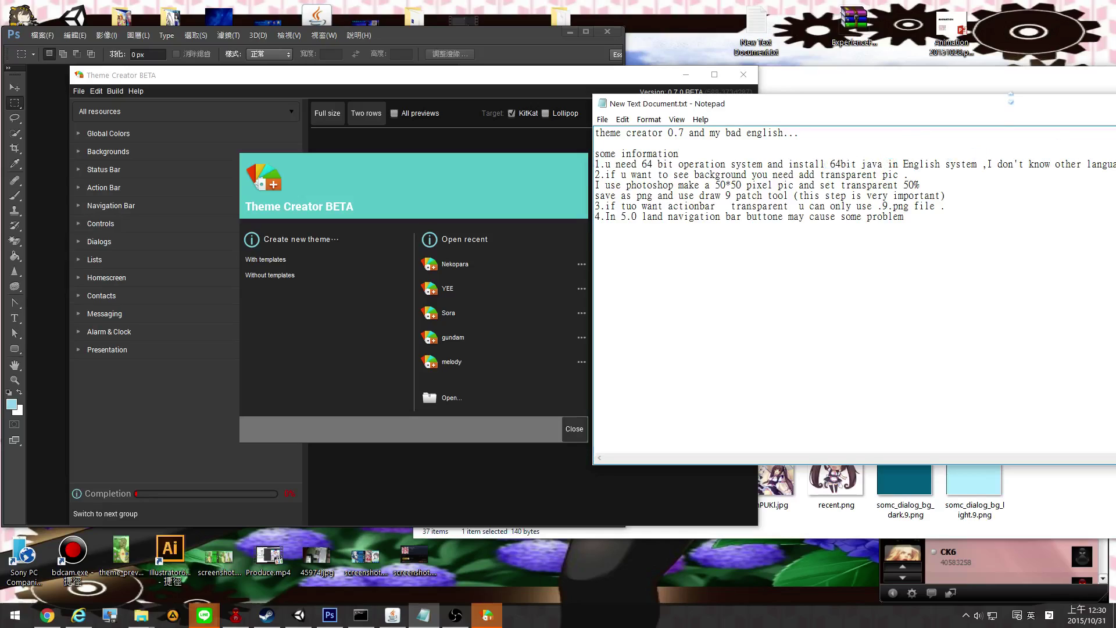
left_click_drag(1011, 99, 875, 100)
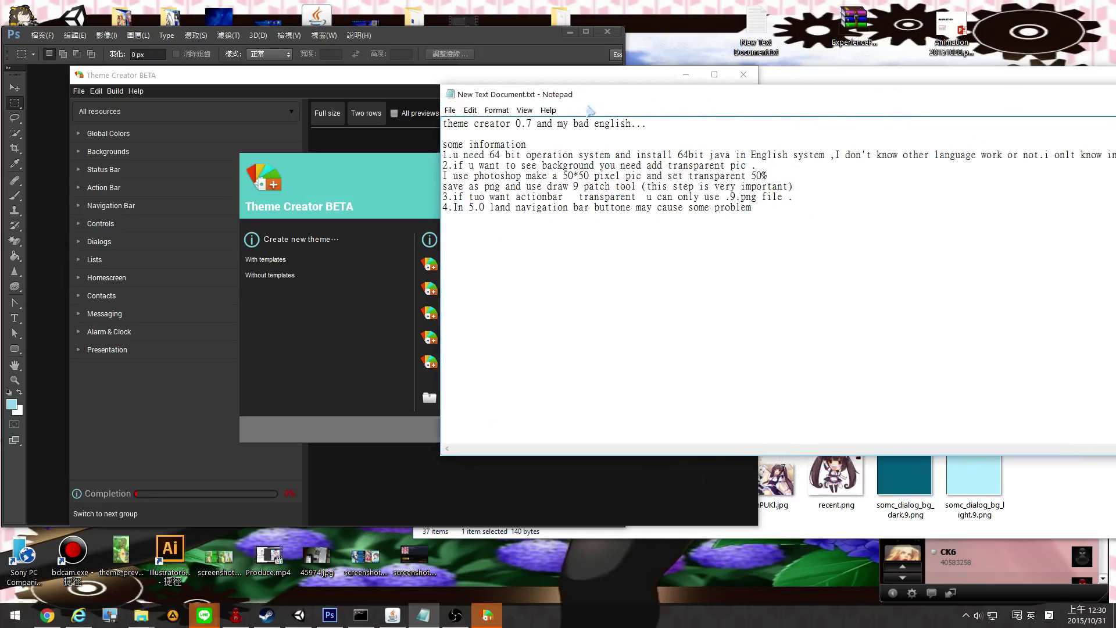
left_click_drag(626, 99, 800, 110)
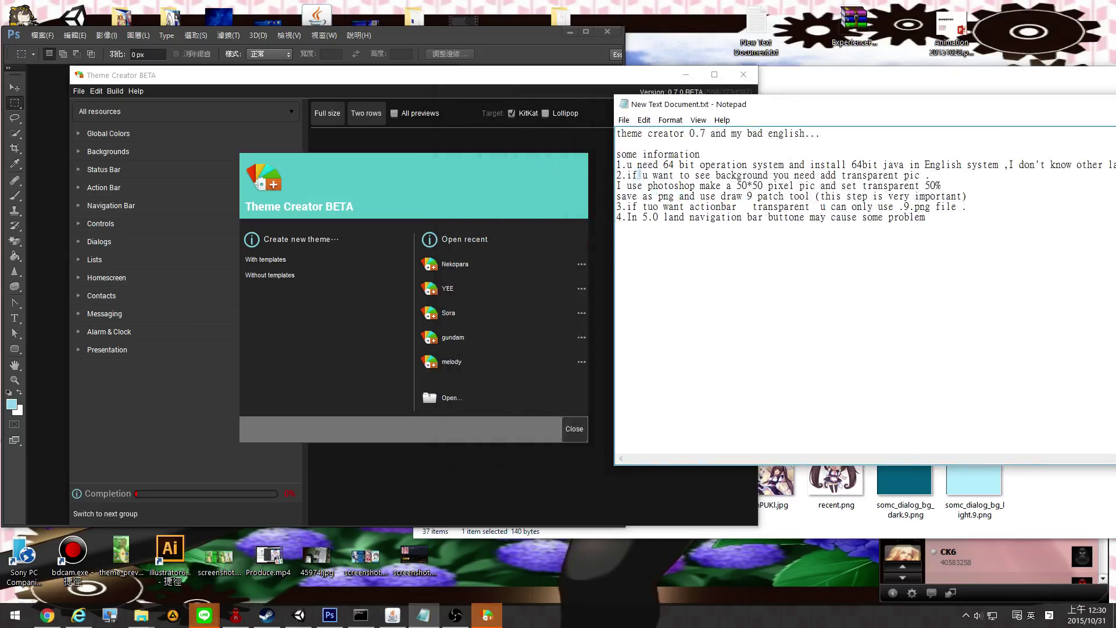
Switch to Theme Creator, open the recent Nekopara theme and include Lollipop as a preview target
left_click(499, 214)
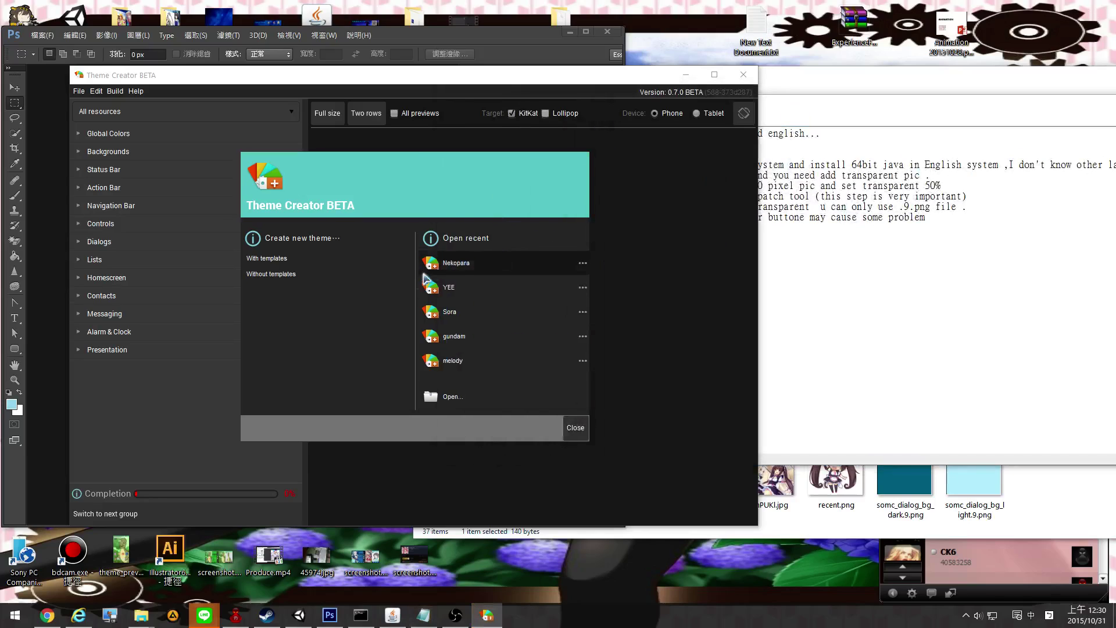
left_click(480, 272)
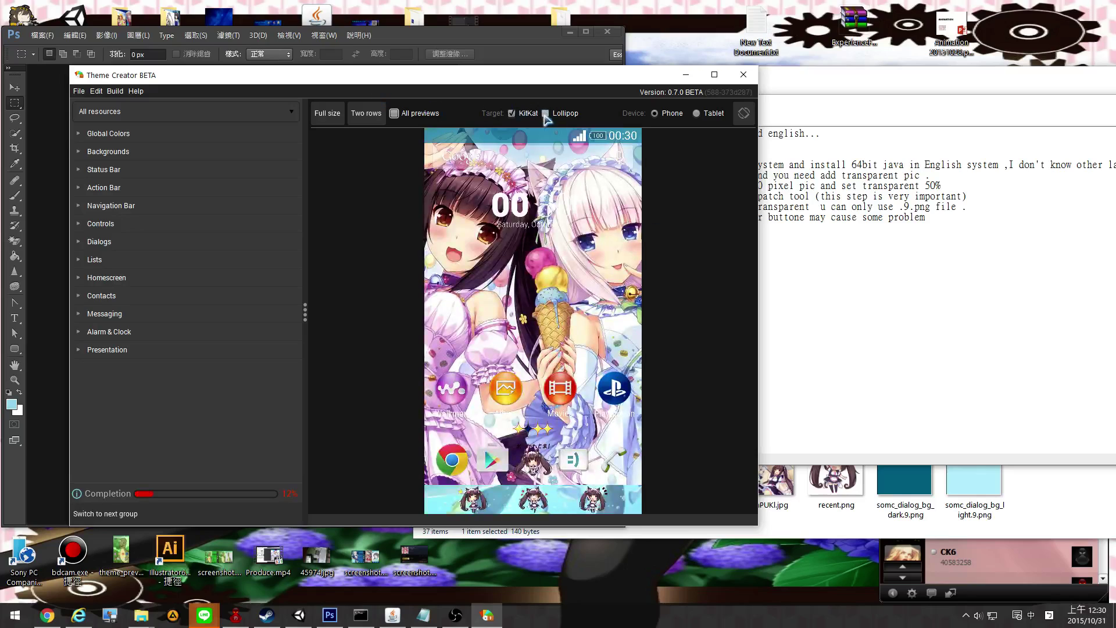
Expand the light Global Colors group and preview where its Lollipop Accent and Primary colours are used
left_click(181, 113)
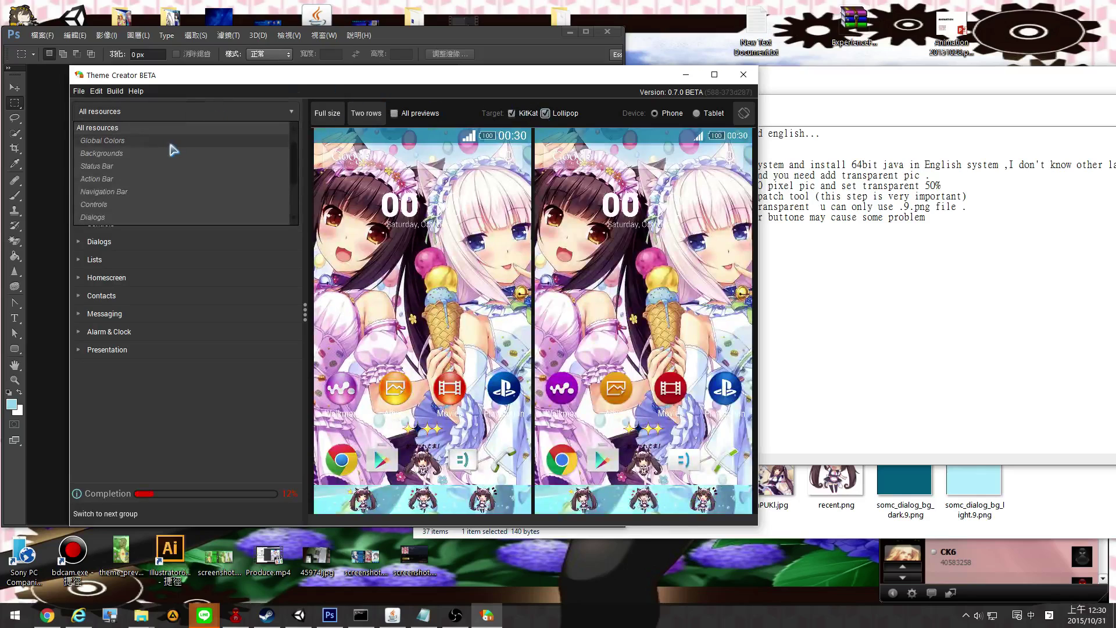
left_click(122, 153)
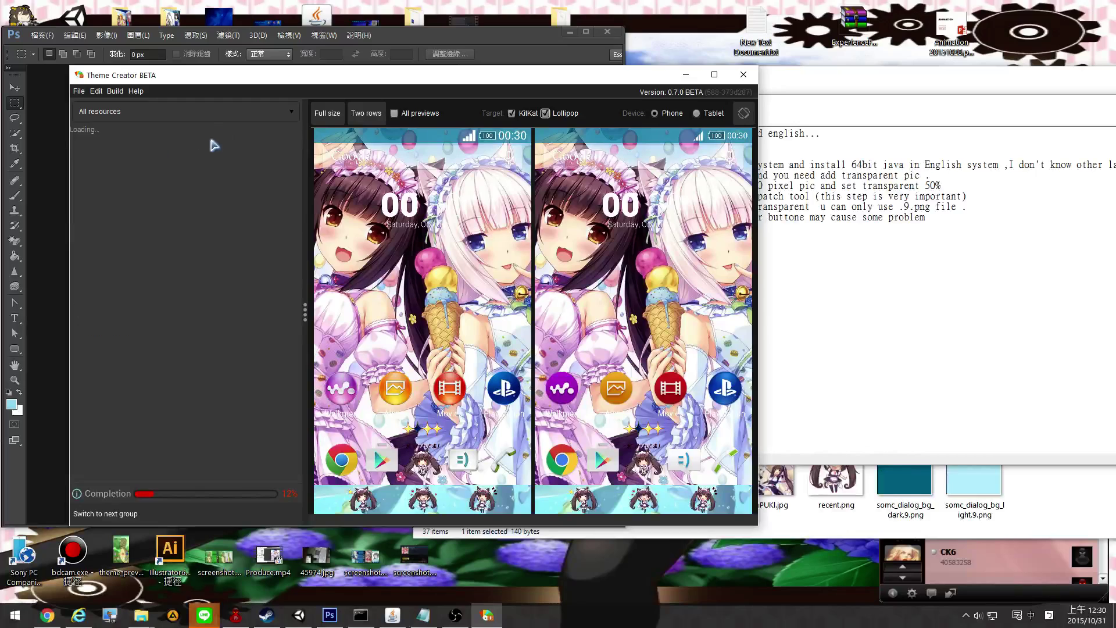
left_click(144, 135)
left_click(211, 149)
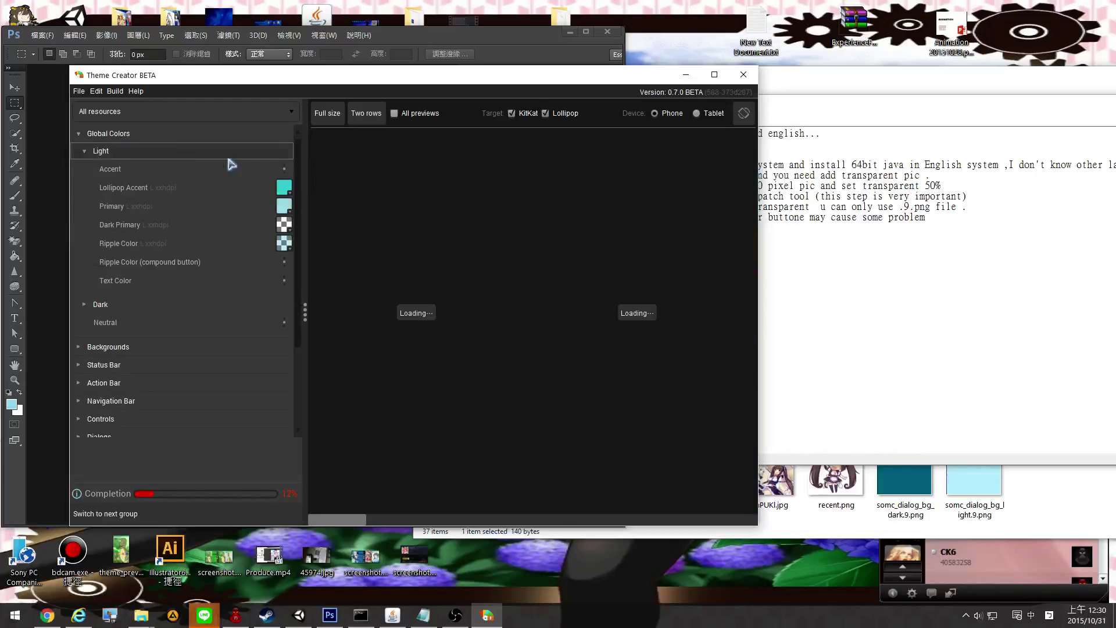
left_click(261, 187)
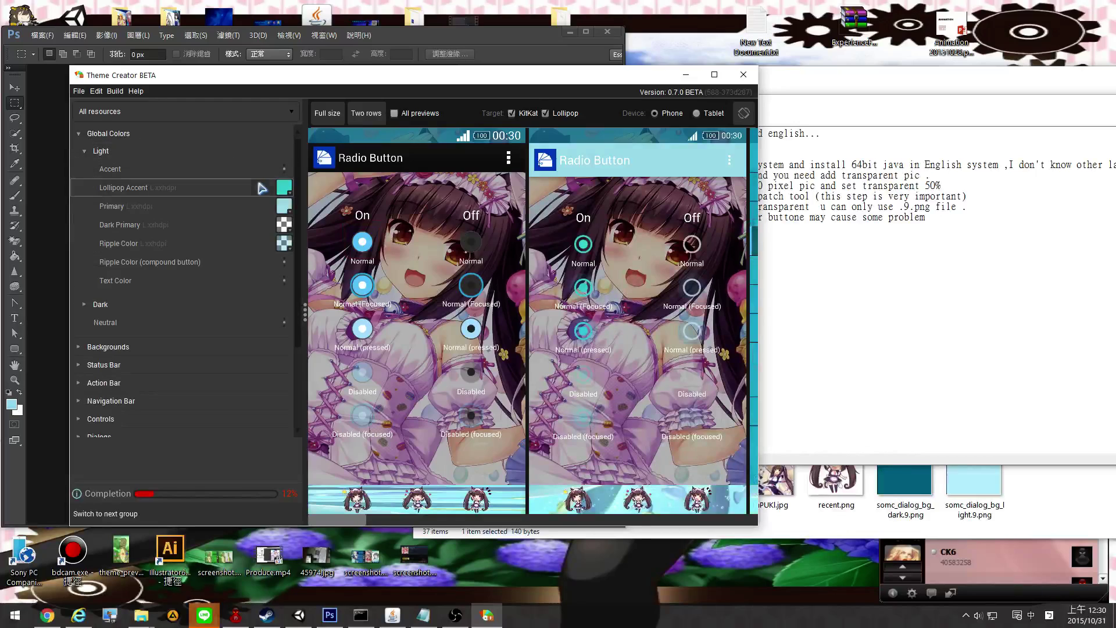
left_click(280, 205)
left_click(248, 207)
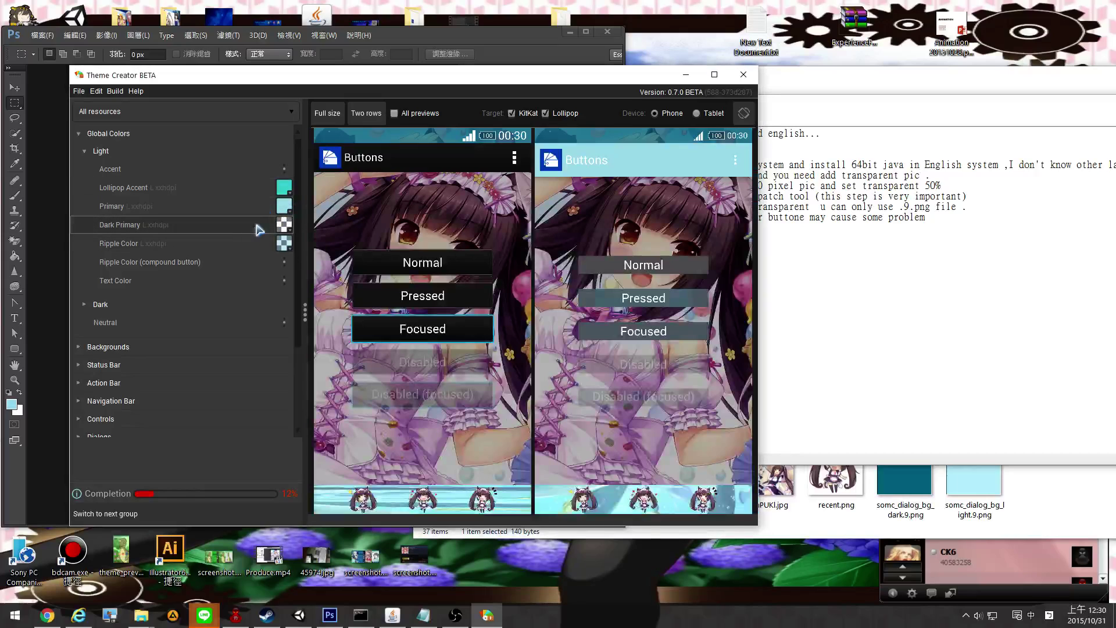
left_click(255, 190)
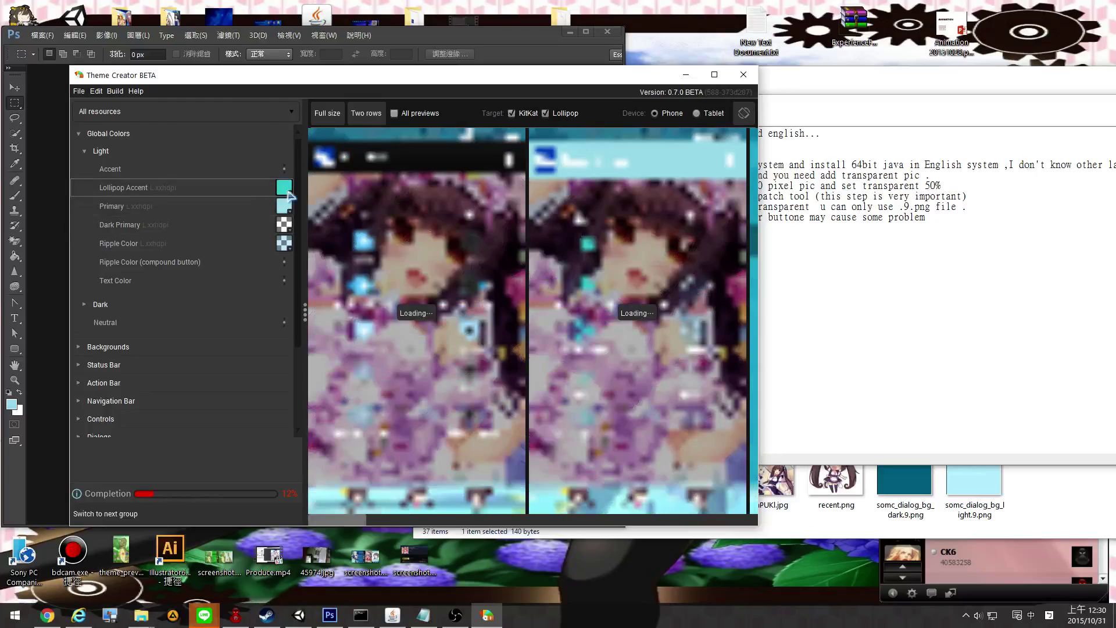
Try teal and magenta shades for the light Lollipop Accent colour, and undo the colour changes
left_click(284, 187)
left_click(436, 202)
left_click_drag(396, 184, 408, 81)
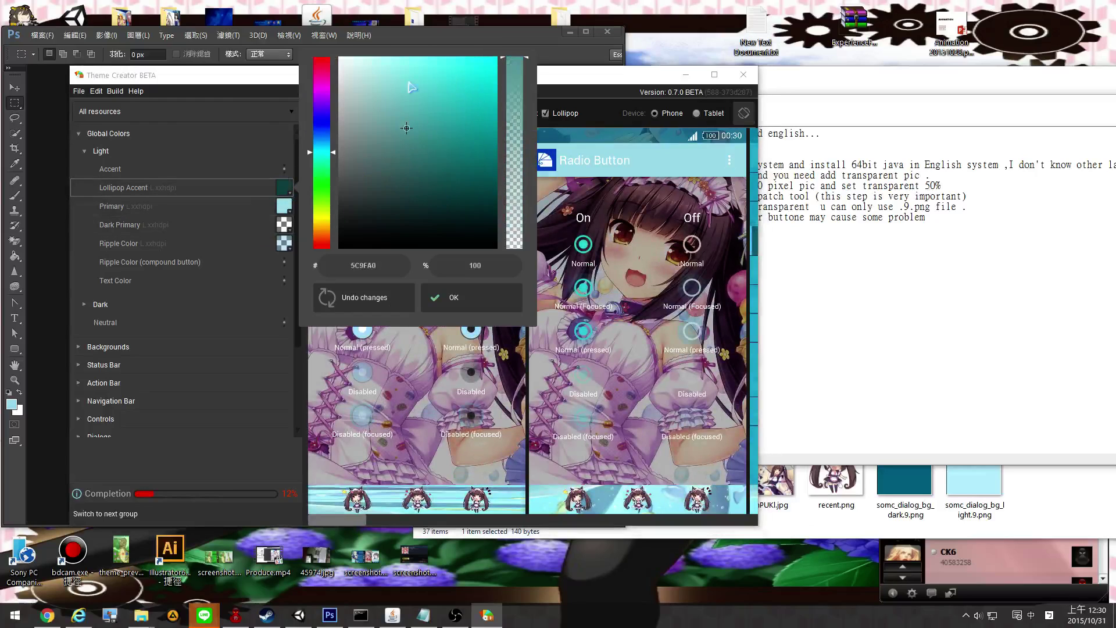
left_click(321, 74)
left_click(480, 123)
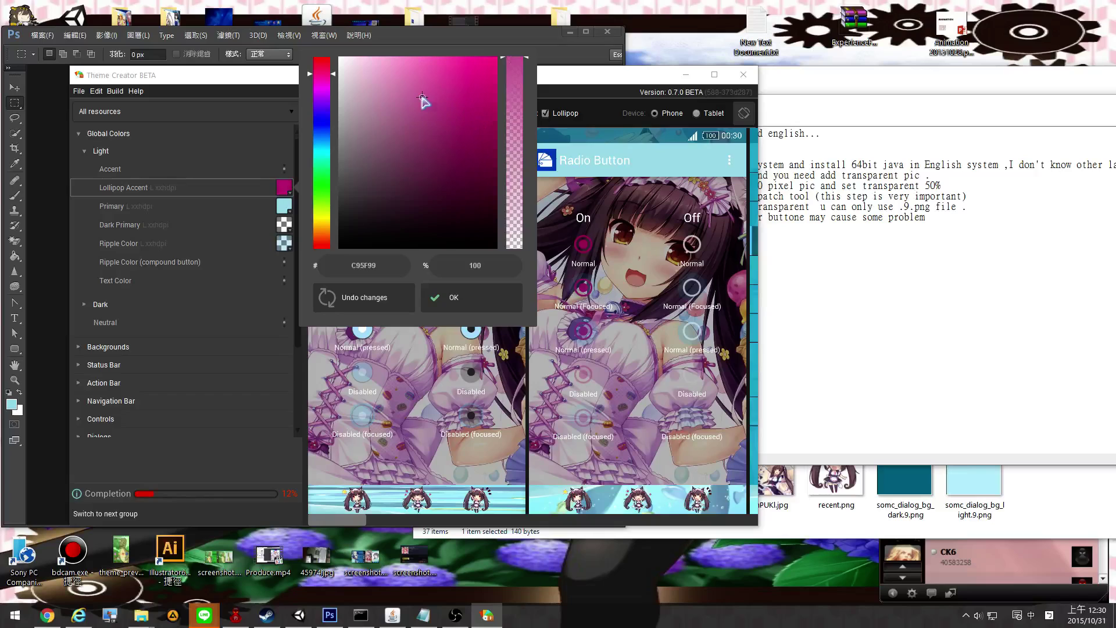
left_click(358, 297)
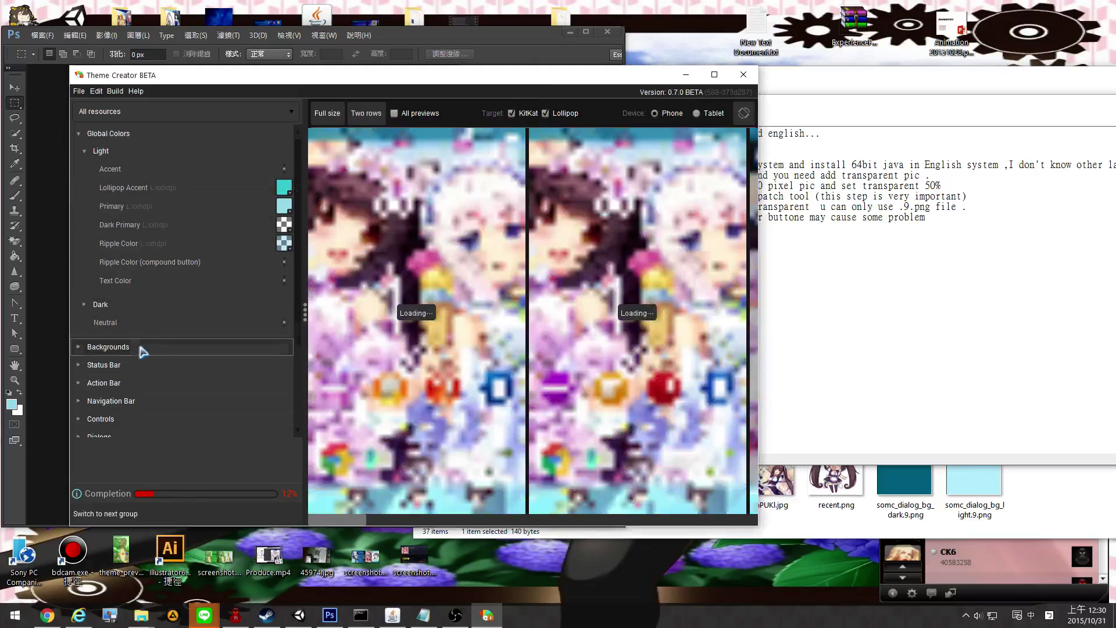
Preview App Background in the light Backgrounds group and locate its source image 2222.jpg in the nekopara folder
left_click(111, 346)
left_click(124, 298)
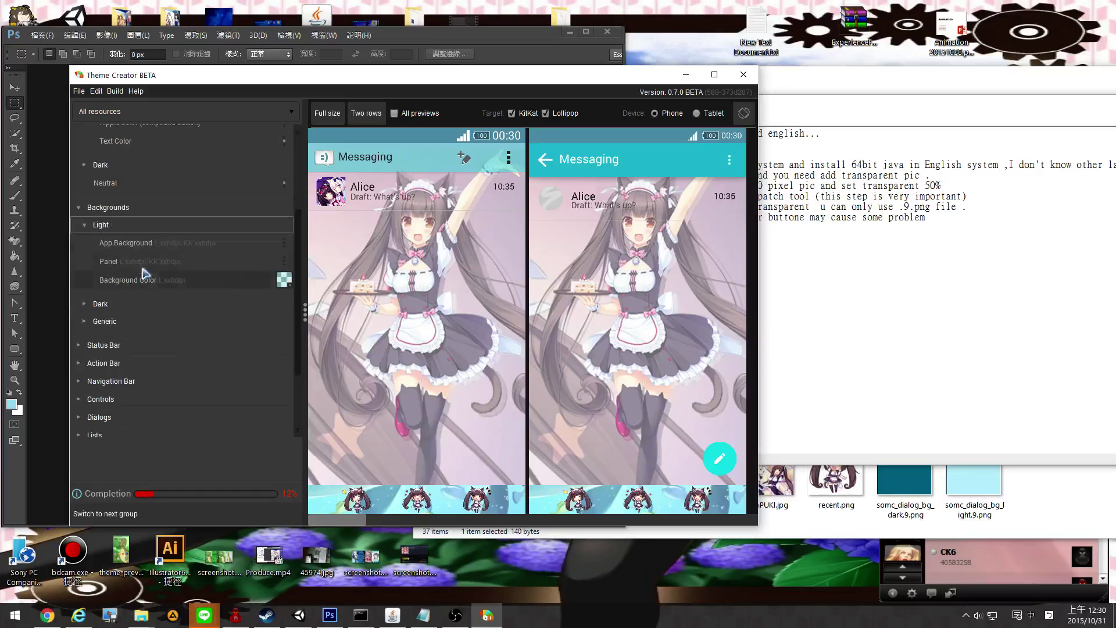
left_click(152, 249)
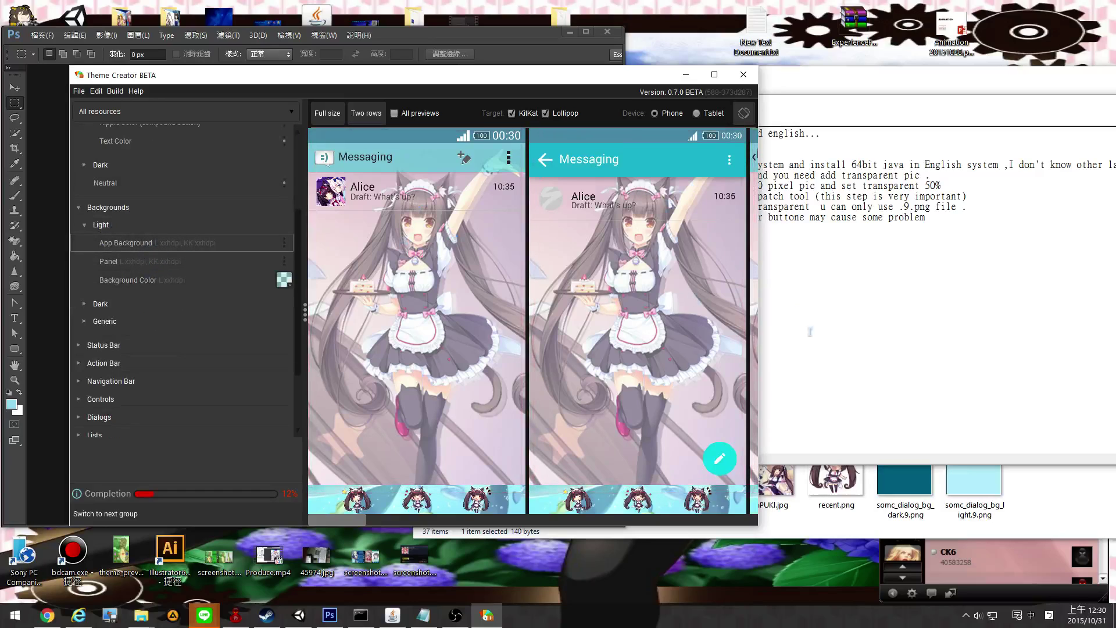
left_click(904, 486)
left_click(629, 294)
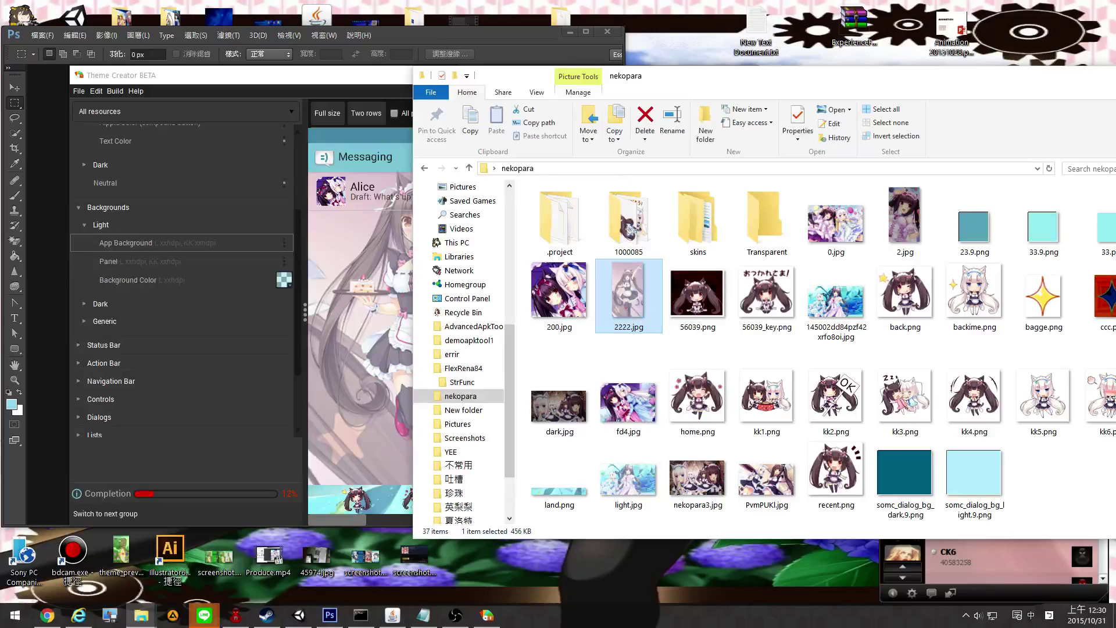
Inspect the KitKat and other version options of App Background and Panel, and locate 23.9.png in the nekopara folder
left_click_drag(282, 268, 321, 250)
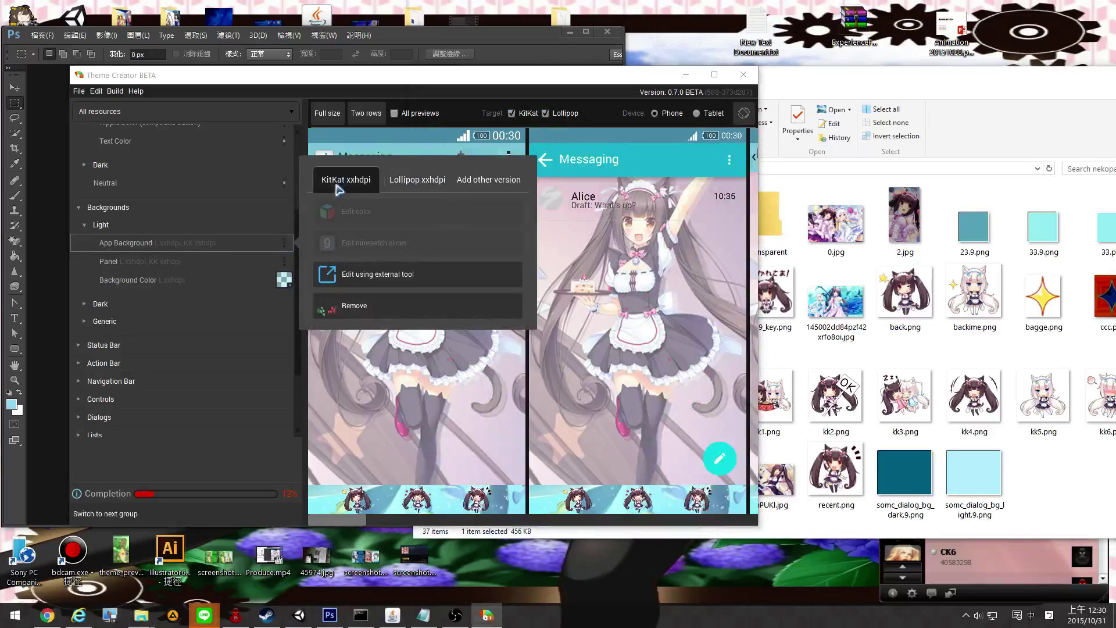
left_click(488, 183)
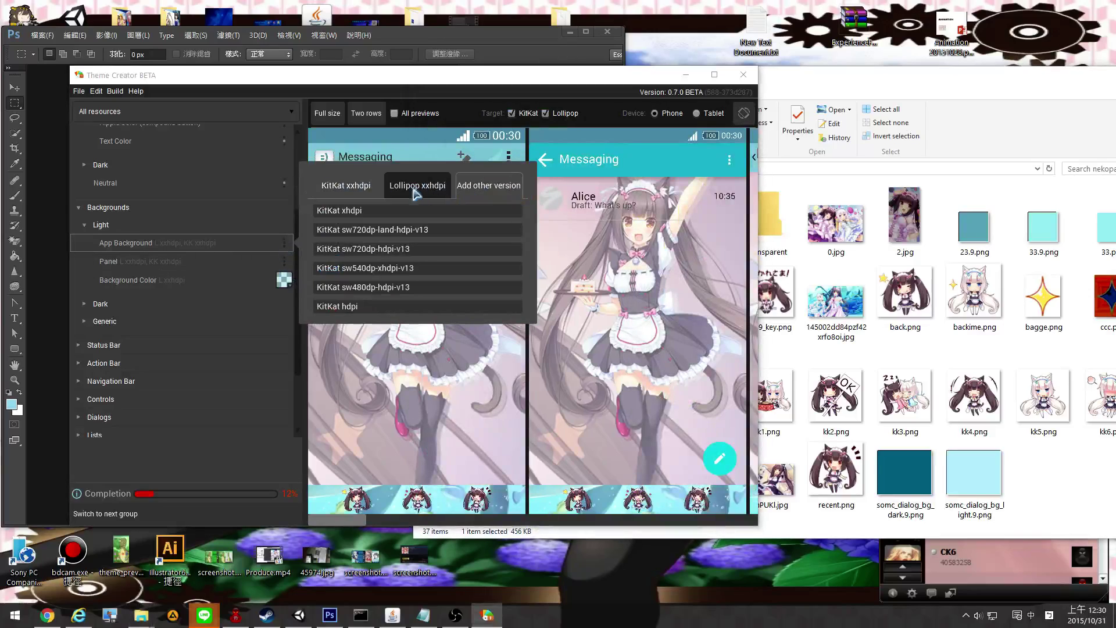
left_click(330, 183)
left_click(172, 249)
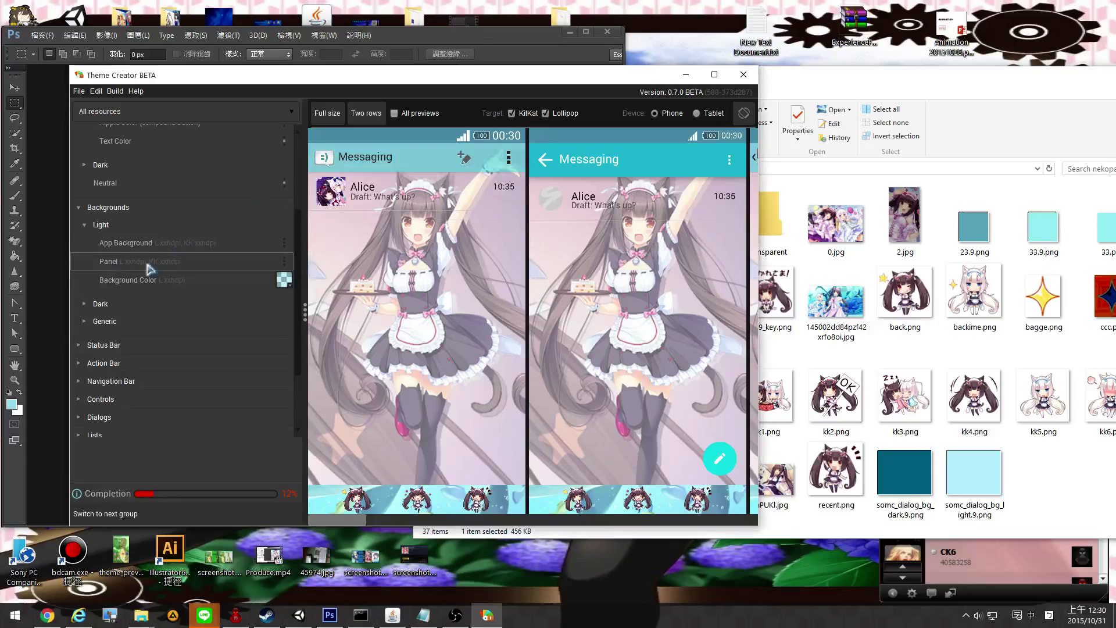
left_click(284, 262)
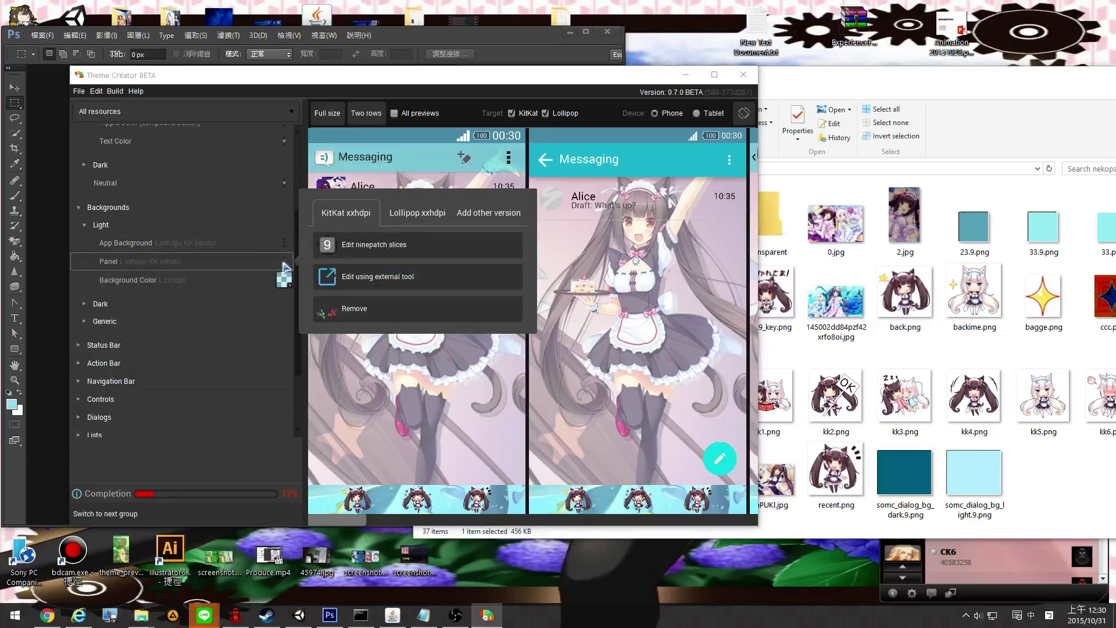
left_click(1011, 248)
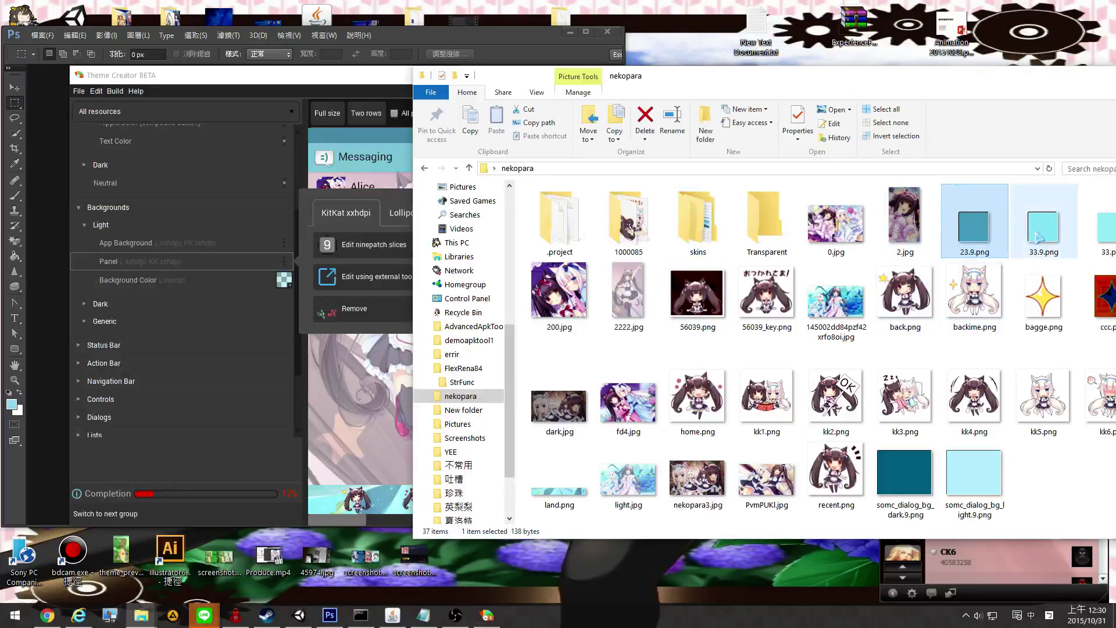
Switch to Photoshop and create a new 50 by 50 pixel document at resolution 72 with a white background
left_click(440, 45)
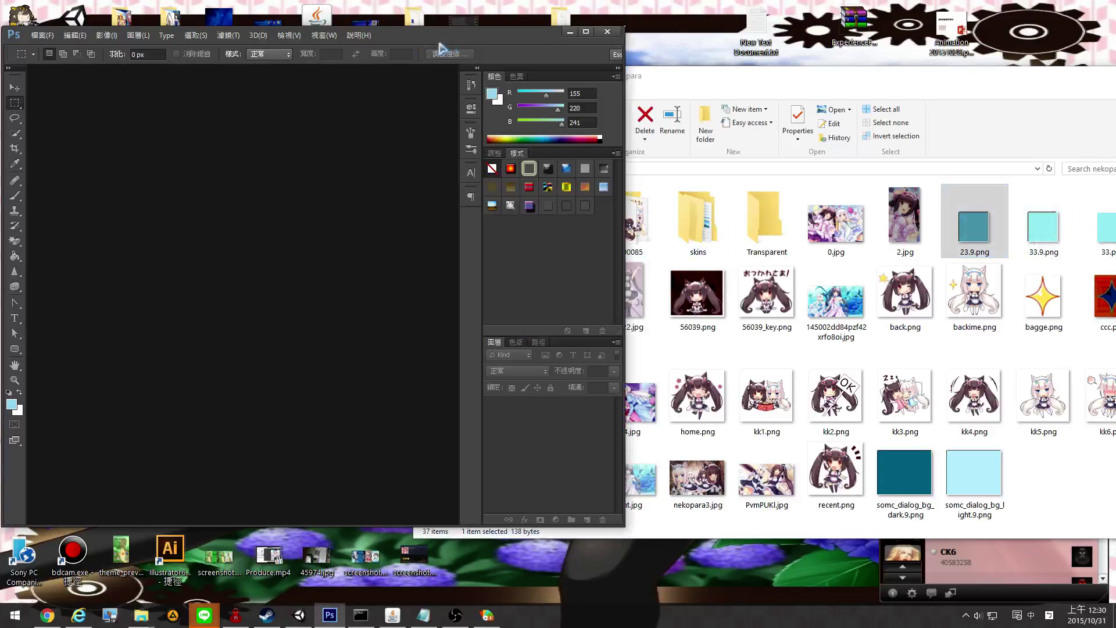
left_click(39, 35)
left_click(47, 45)
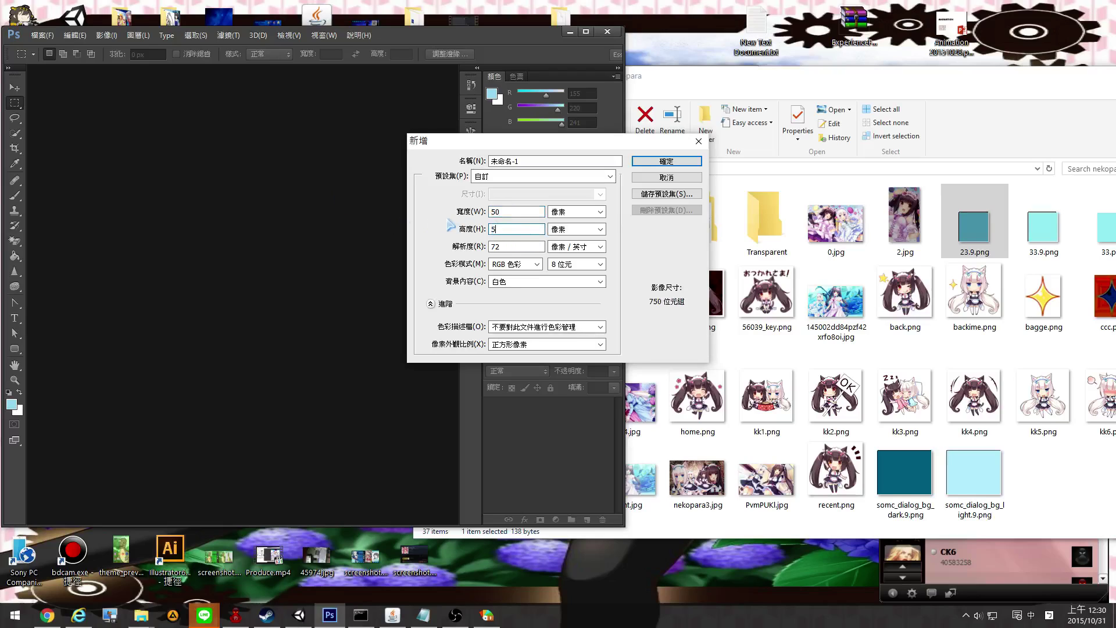
key("Return")
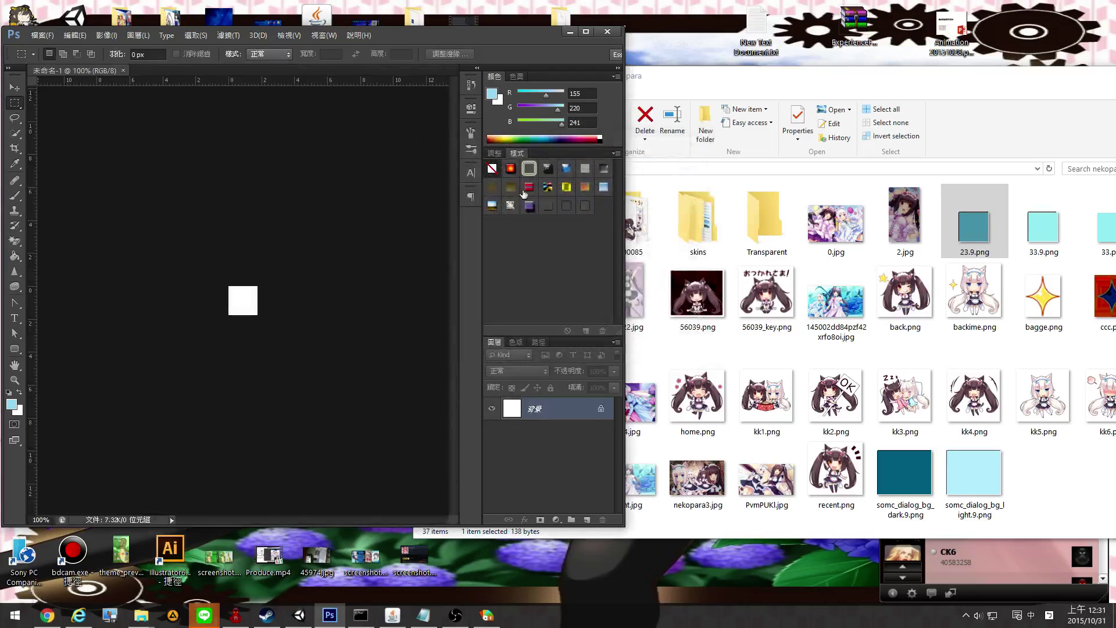
Fill the whole canvas with the light blue foreground colour using the Paint Bucket
scroll(284, 295, "up", 4)
left_click(15, 257)
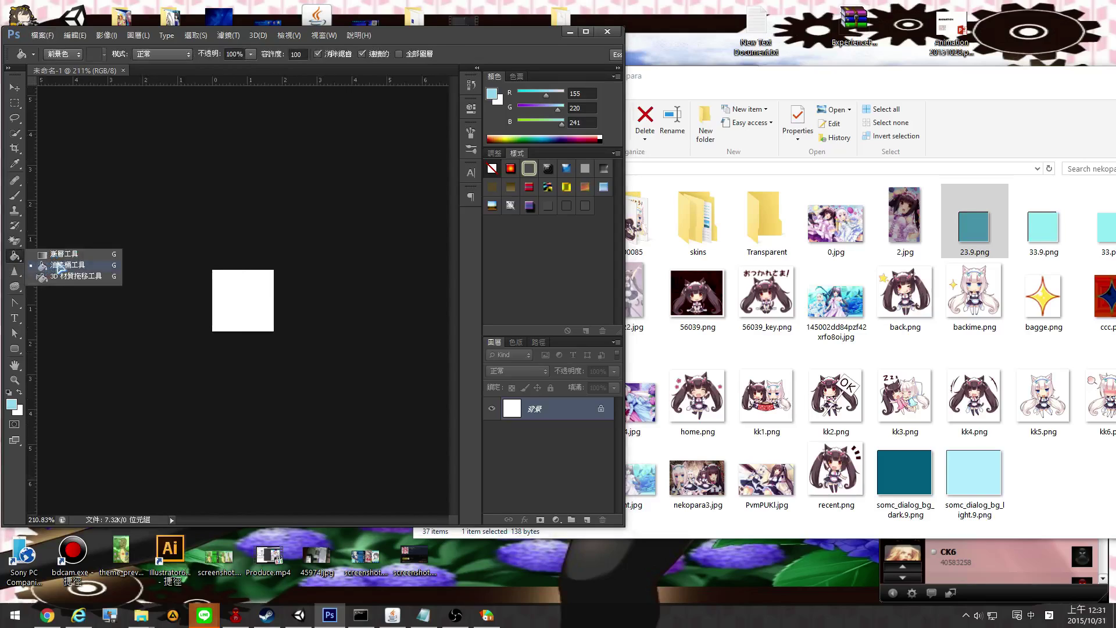
left_click(55, 265)
left_click(233, 297)
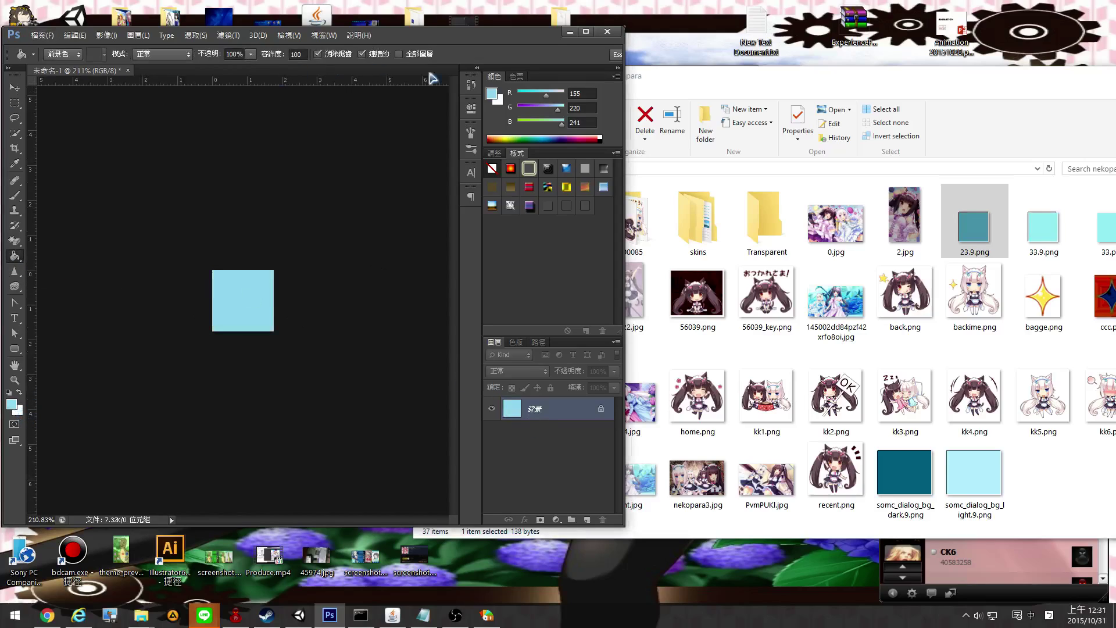
Save the blue square as 111111.png in PNG format in the nekopara folder on the Desktop
left_click(42, 35)
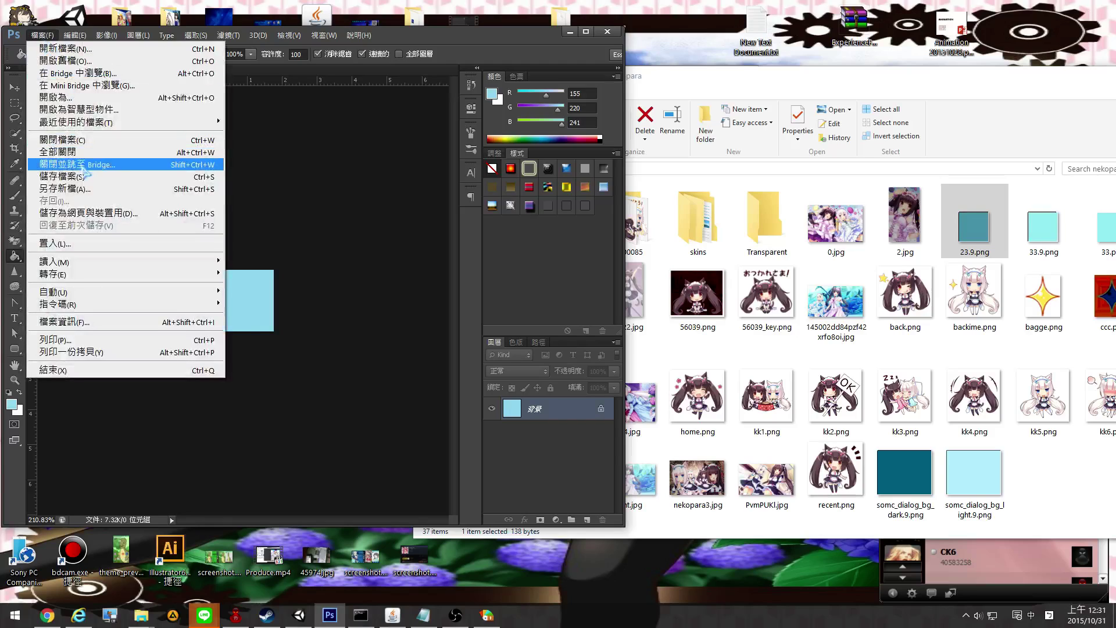
left_click(116, 187)
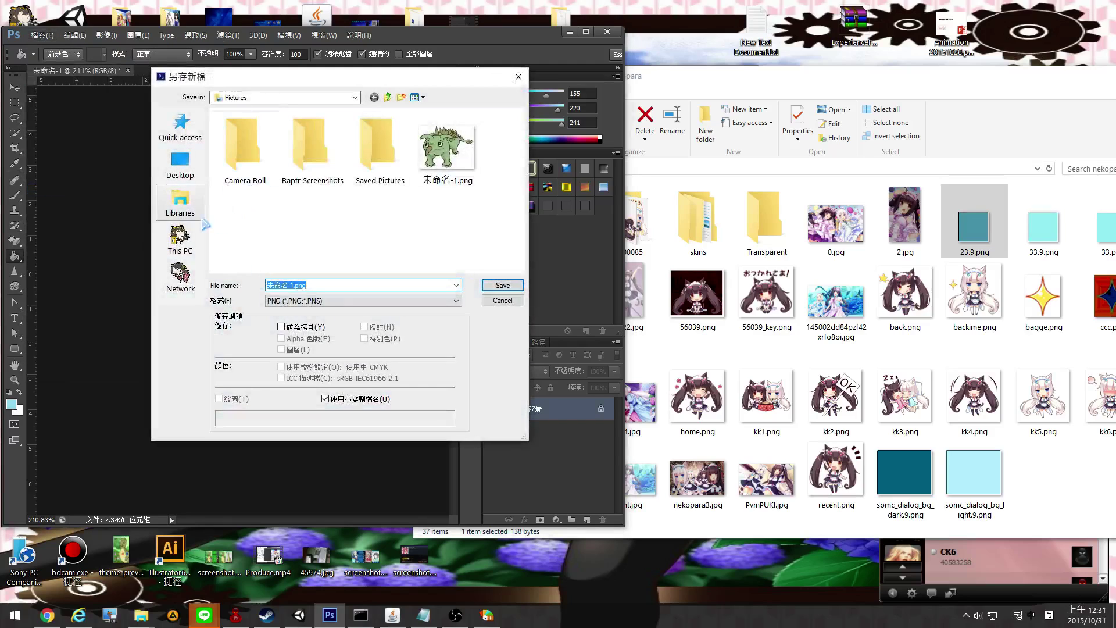
left_click(180, 166)
scroll(357, 202, "up", 2)
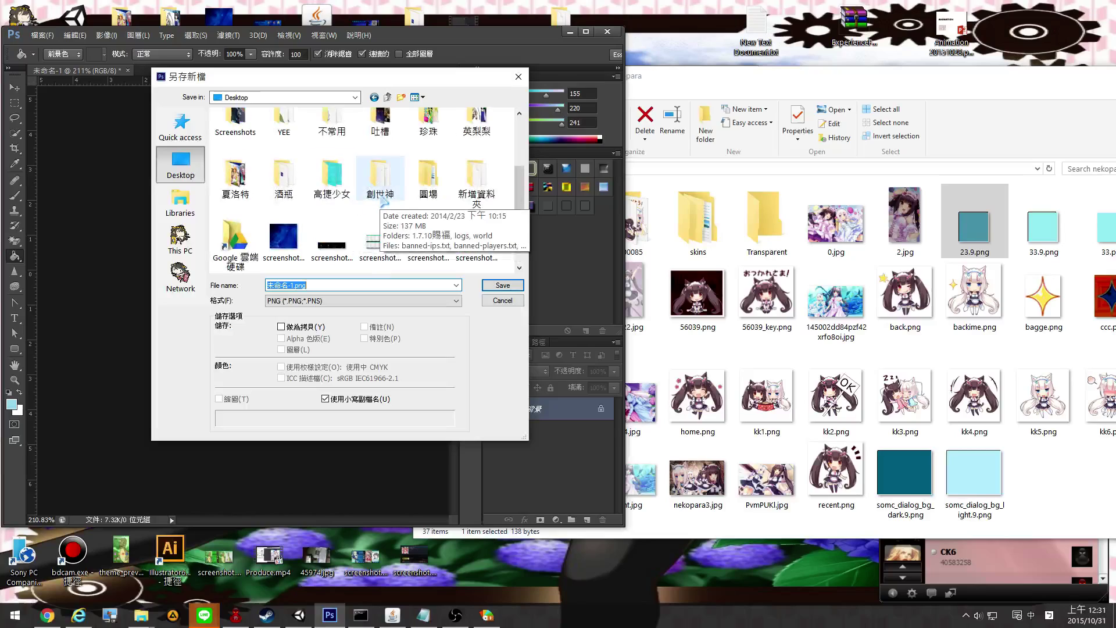
scroll(373, 198, "up", 2)
double_click(396, 196)
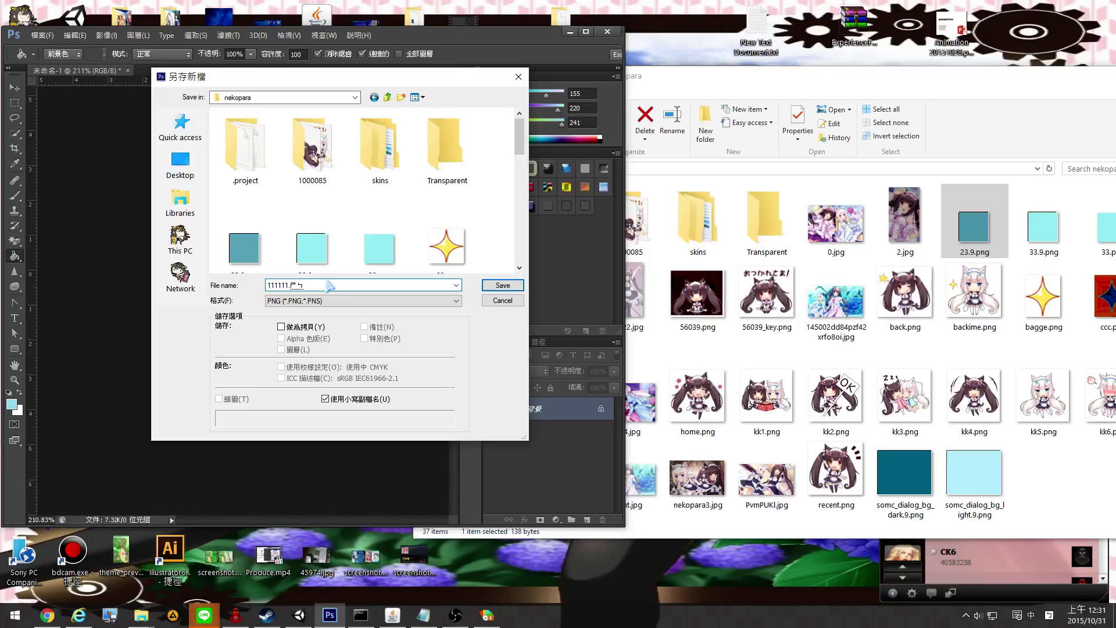
left_click(502, 286)
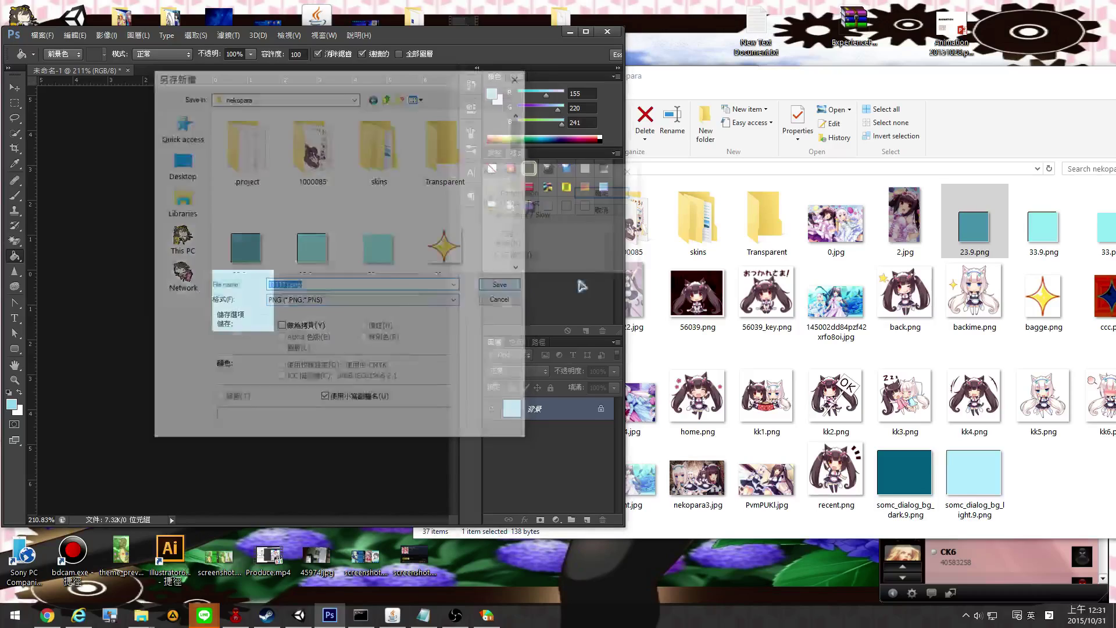
left_click(602, 194)
Switch to the nekopara folder and move its window to bring the full file list into view
left_click(905, 294)
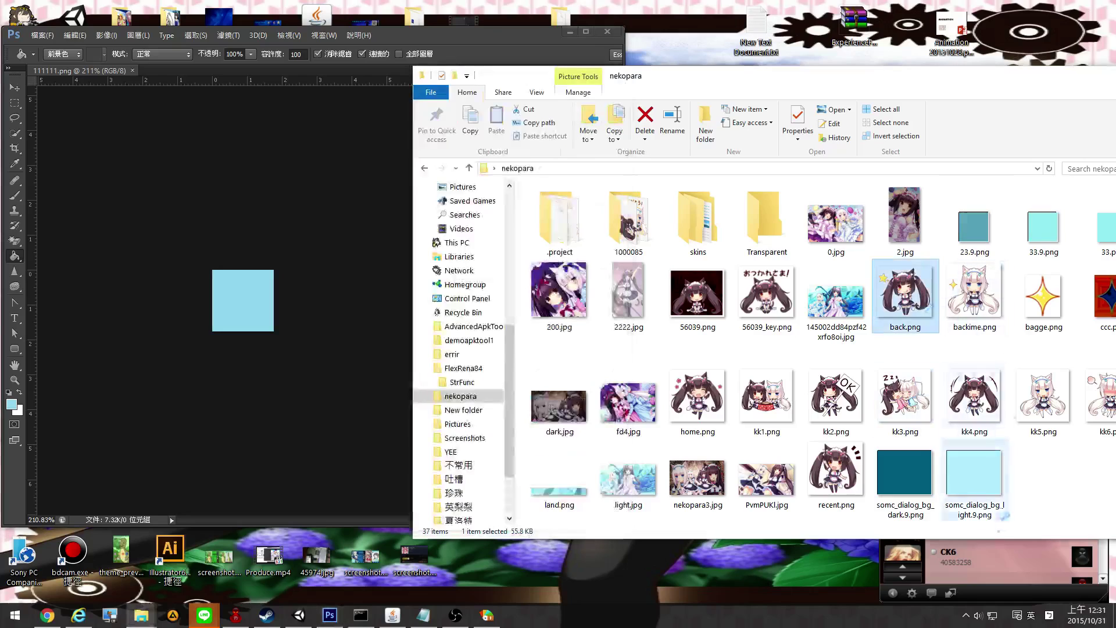
left_click_drag(1007, 79, 941, 78)
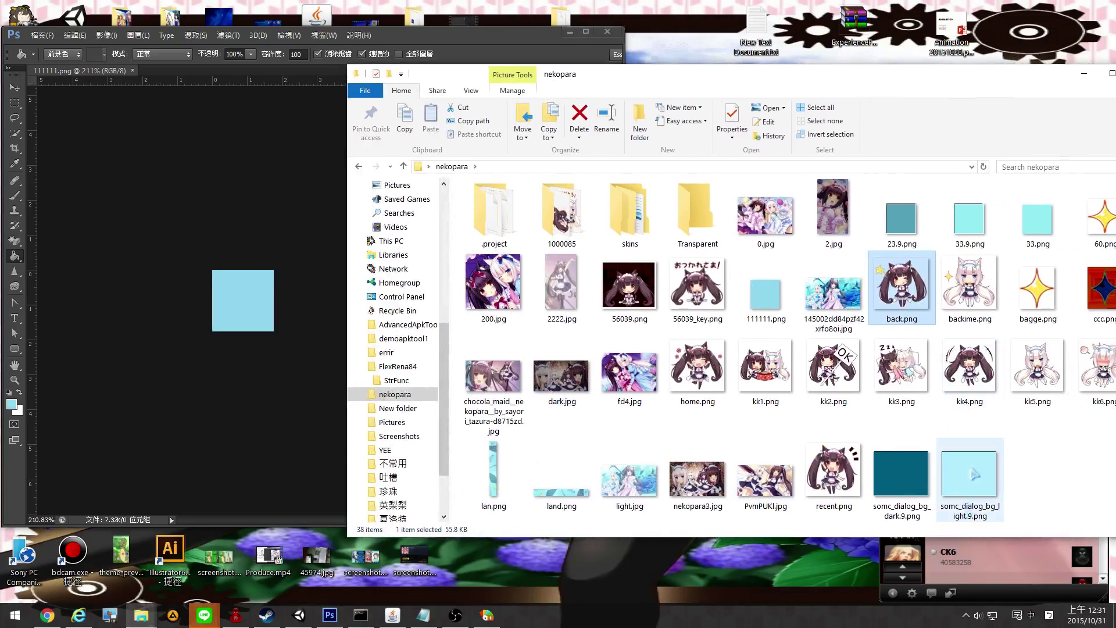
left_click_drag(1009, 83, 941, 68)
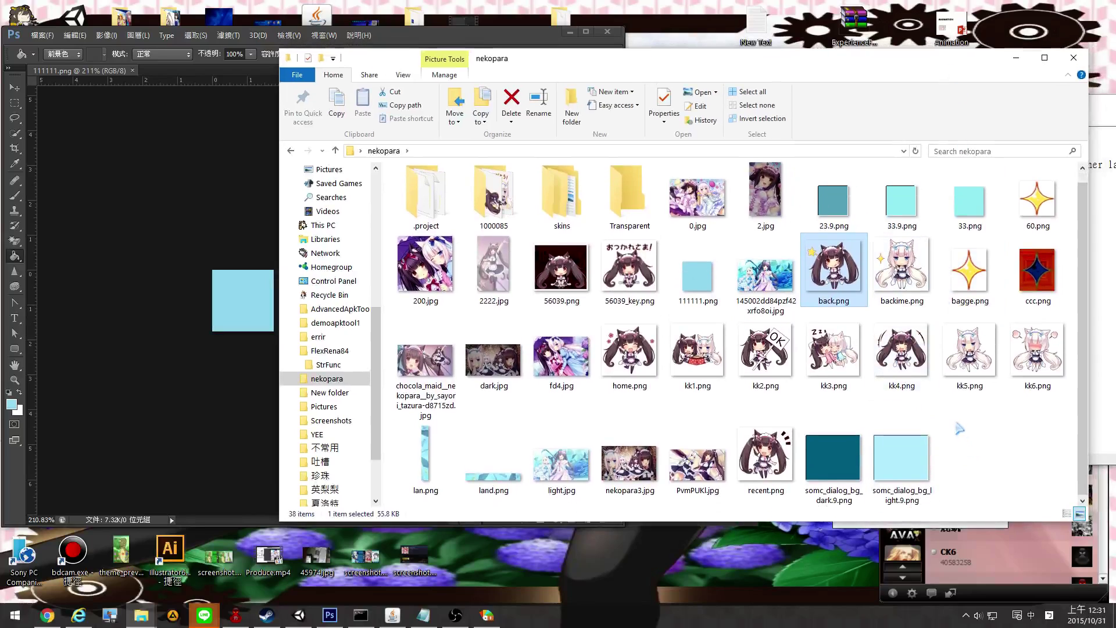
Load 111111.png into Draw 9-patch and mark its top and left edges as stretchable
left_click(710, 284)
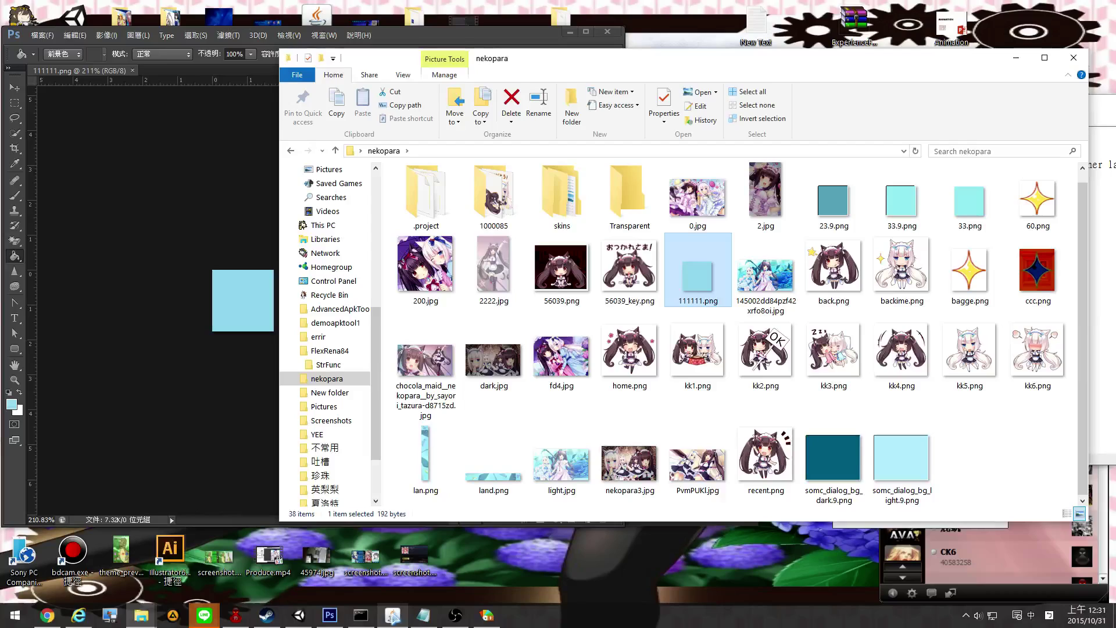
left_click(392, 616)
left_click_drag(734, 92, 346, 82)
left_click_drag(697, 274, 244, 256)
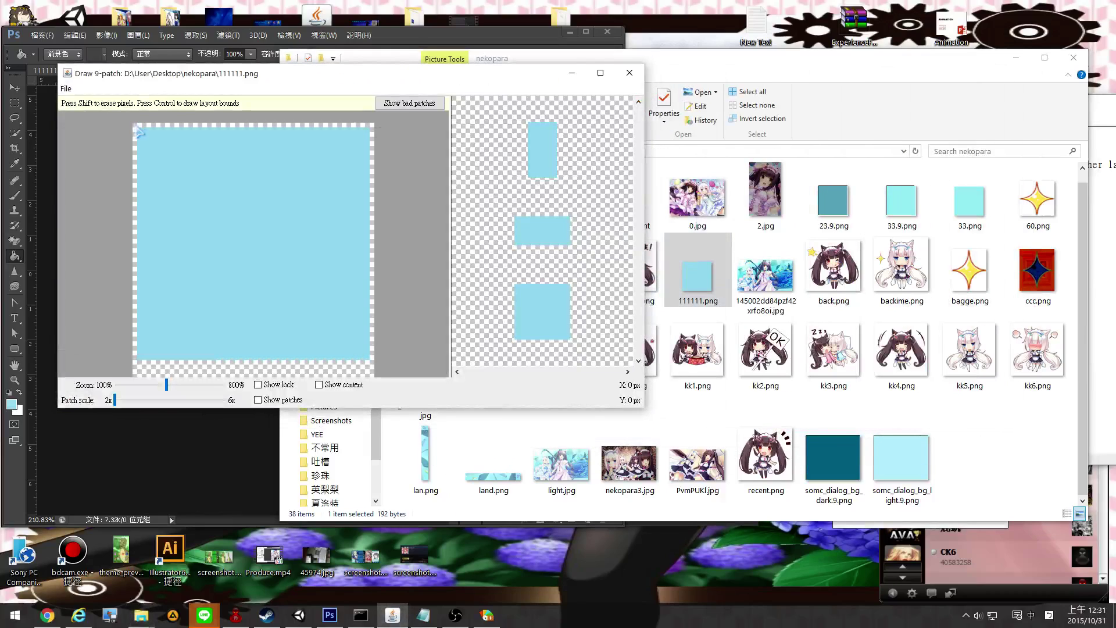
mouse_move(138, 125)
left_mouse_down()
mouse_move(359, 125)
mouse_move(135, 358)
left_mouse_up()
Save the nine-patch as 111111.9.png in the nekopara folder and minimize Draw 9-patch
left_click(66, 90)
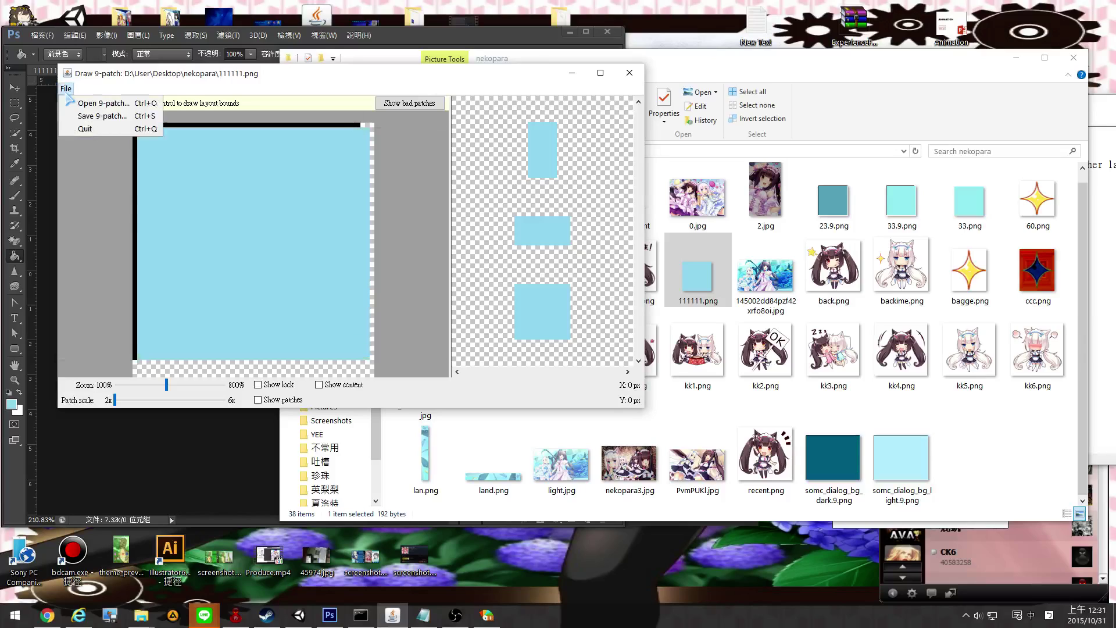
left_click(110, 116)
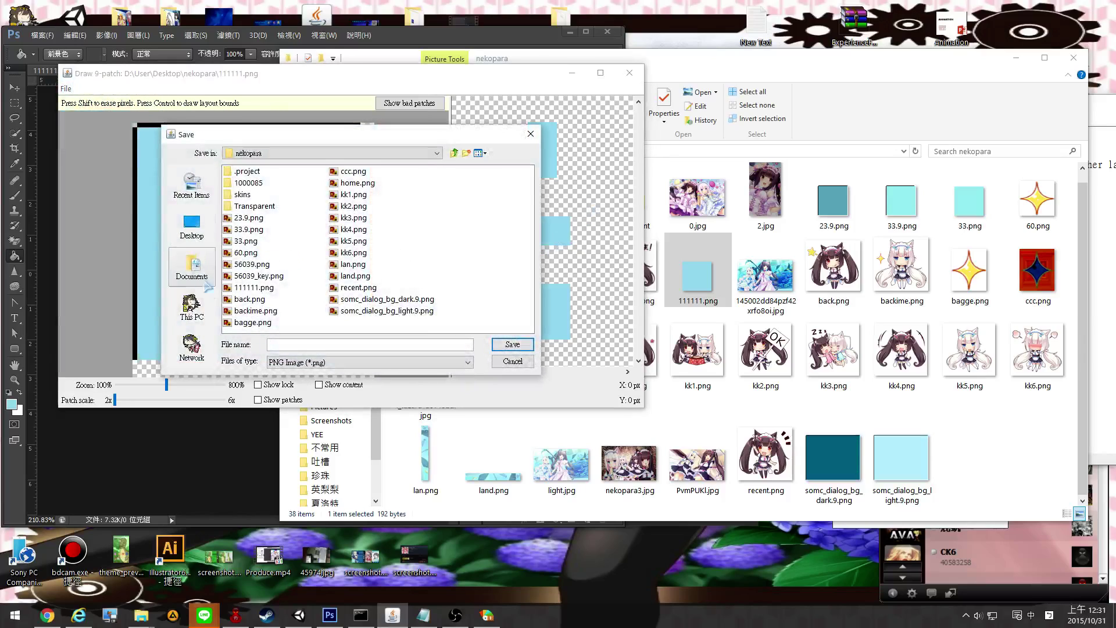
key("Return")
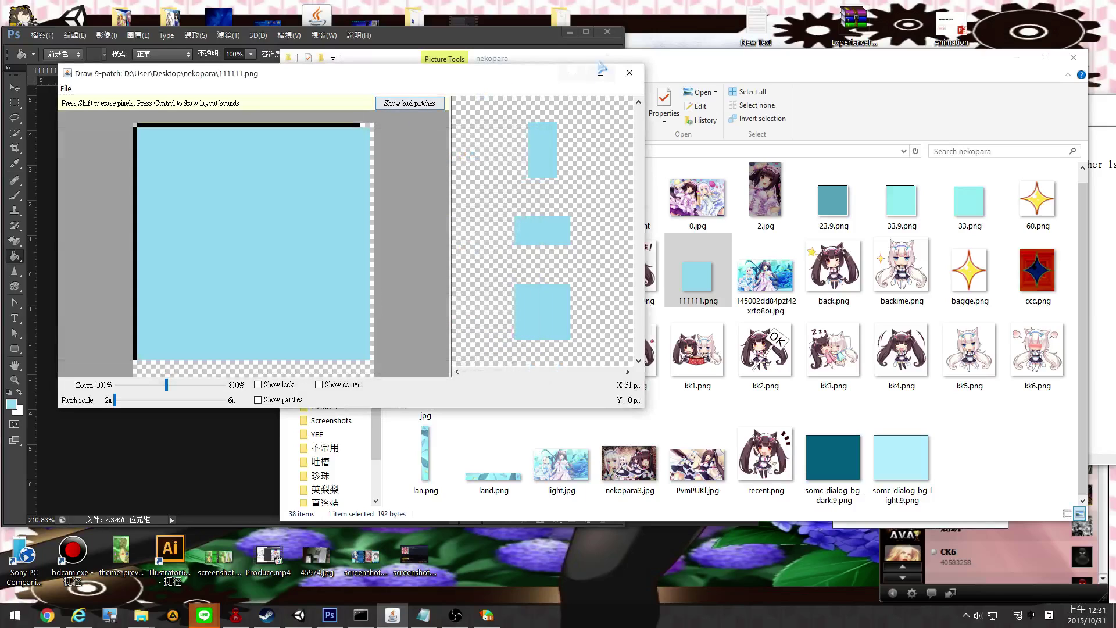
left_click(572, 81)
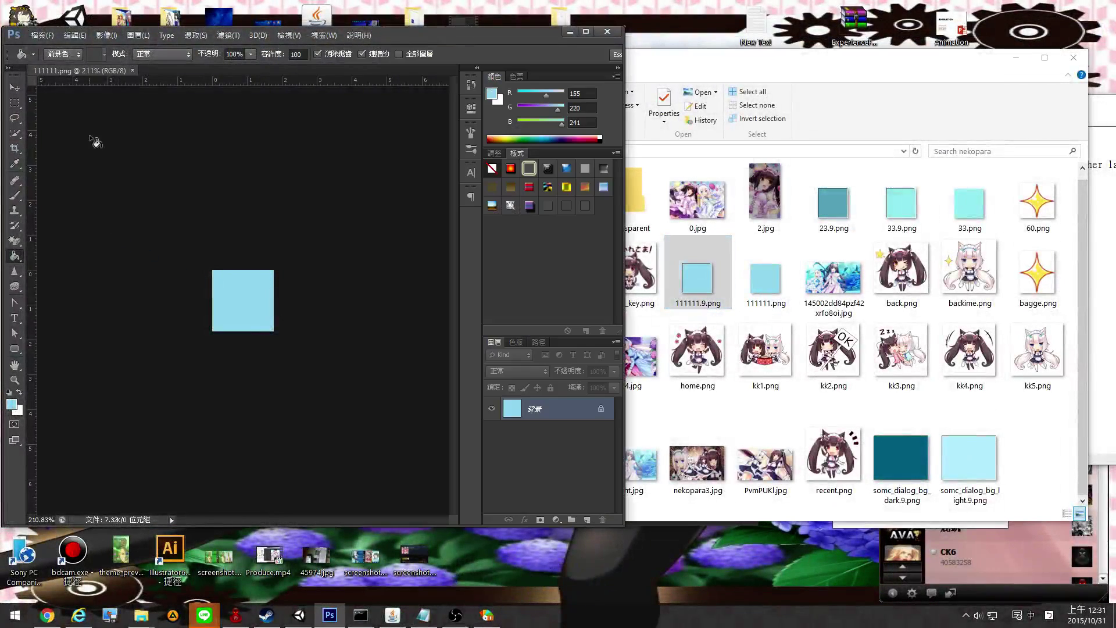
Switch to Theme Creator and preview the Panel resource under the dark backgrounds
left_click(484, 615)
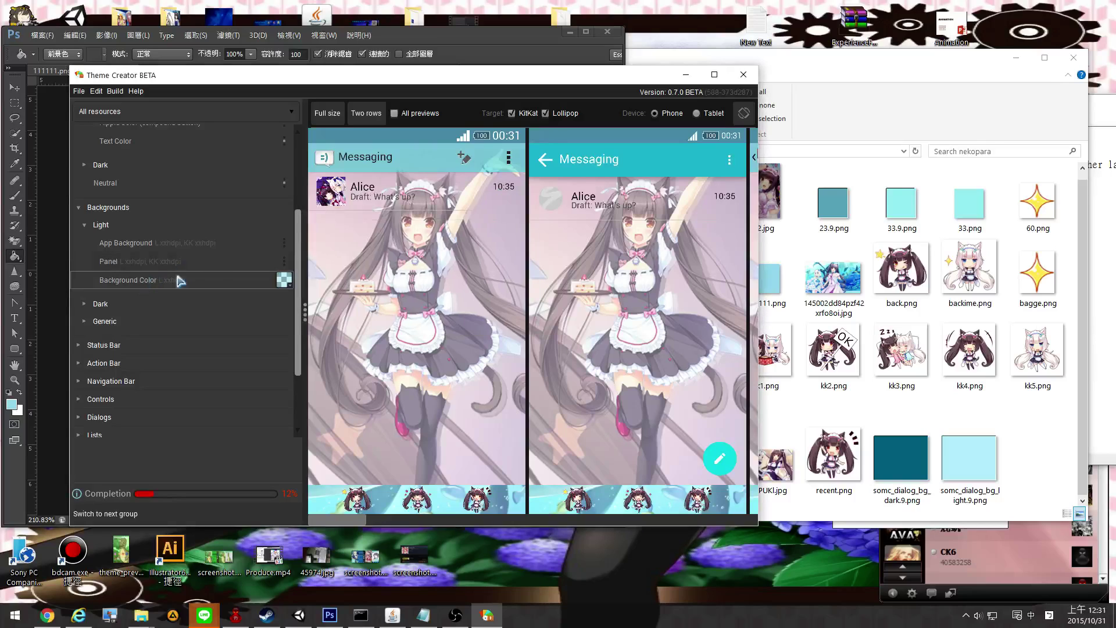
left_click(111, 304)
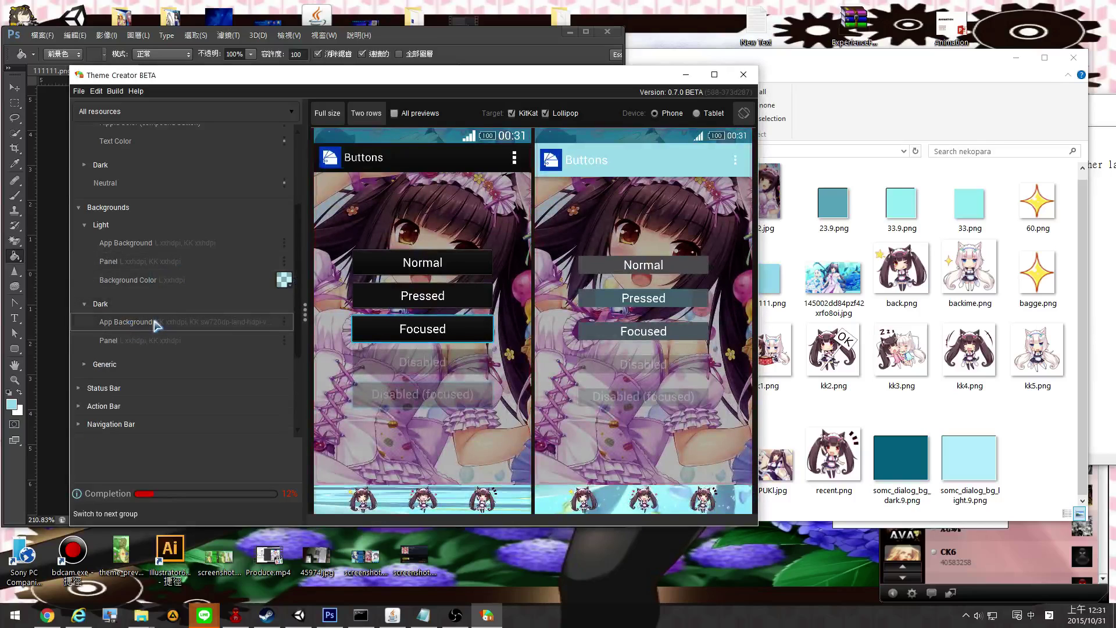
left_click(154, 341)
scroll(215, 250, "down", 3)
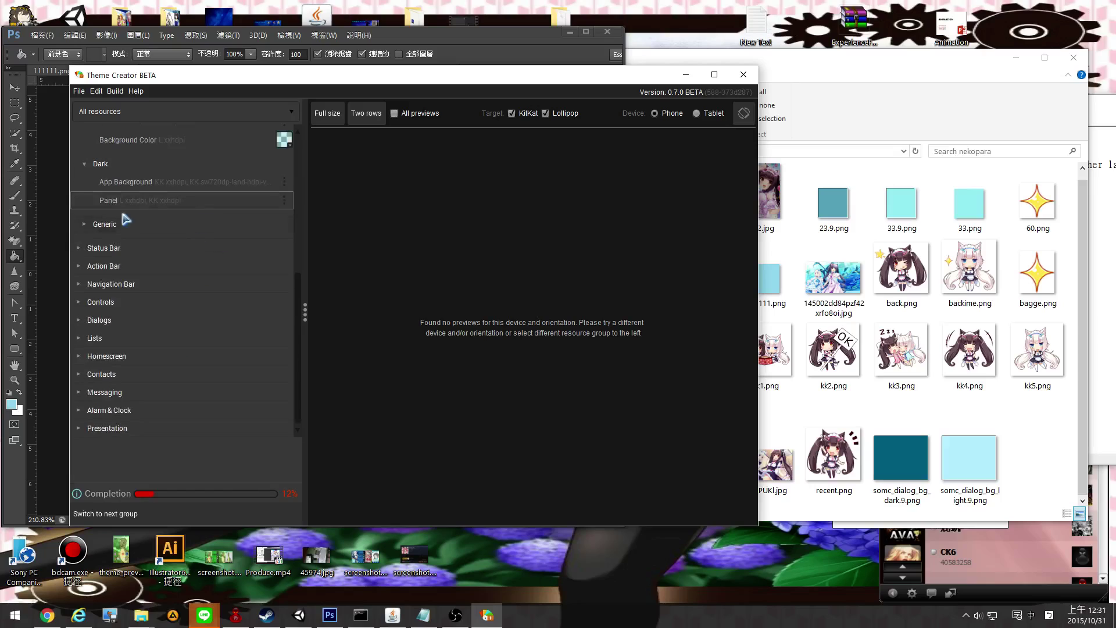
Select the Top image resource in the light Action Bar's Solid group
left_click(140, 249)
left_click(137, 267)
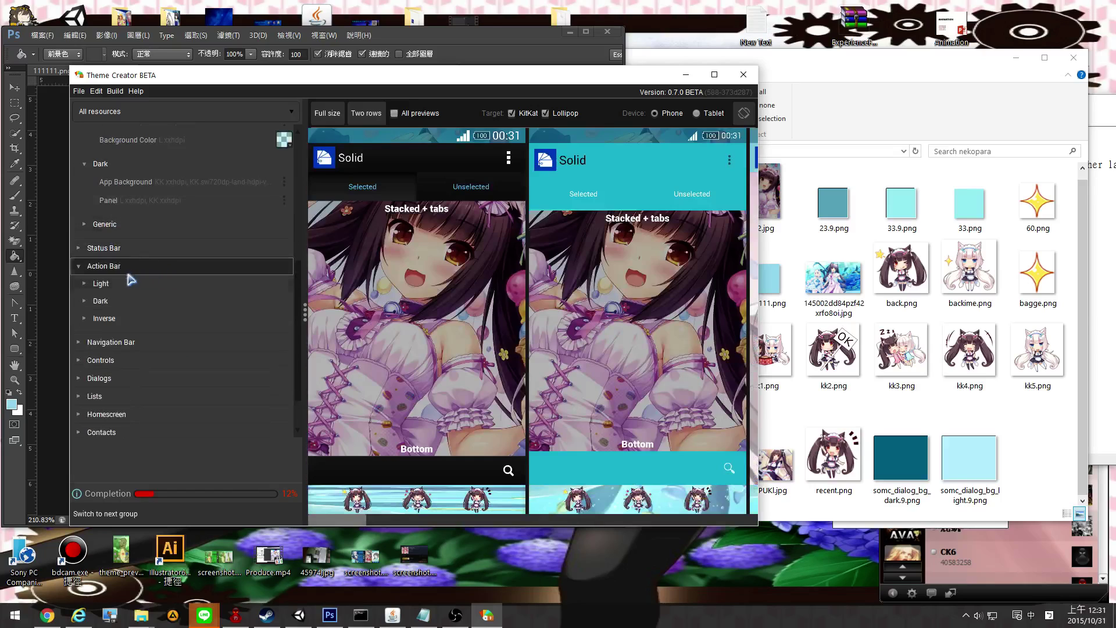
left_click(130, 282)
left_click(149, 299)
left_click(150, 317)
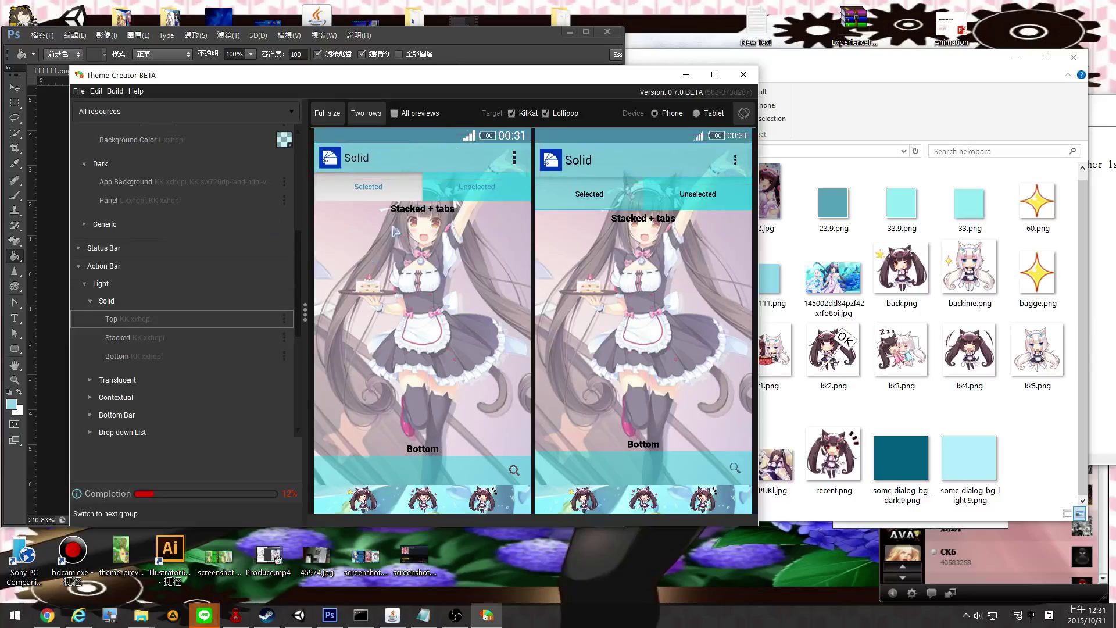
Replace the KitKat xxhdpi image of the light solid action bar's Top resource with 111111.9.png
left_click(284, 318)
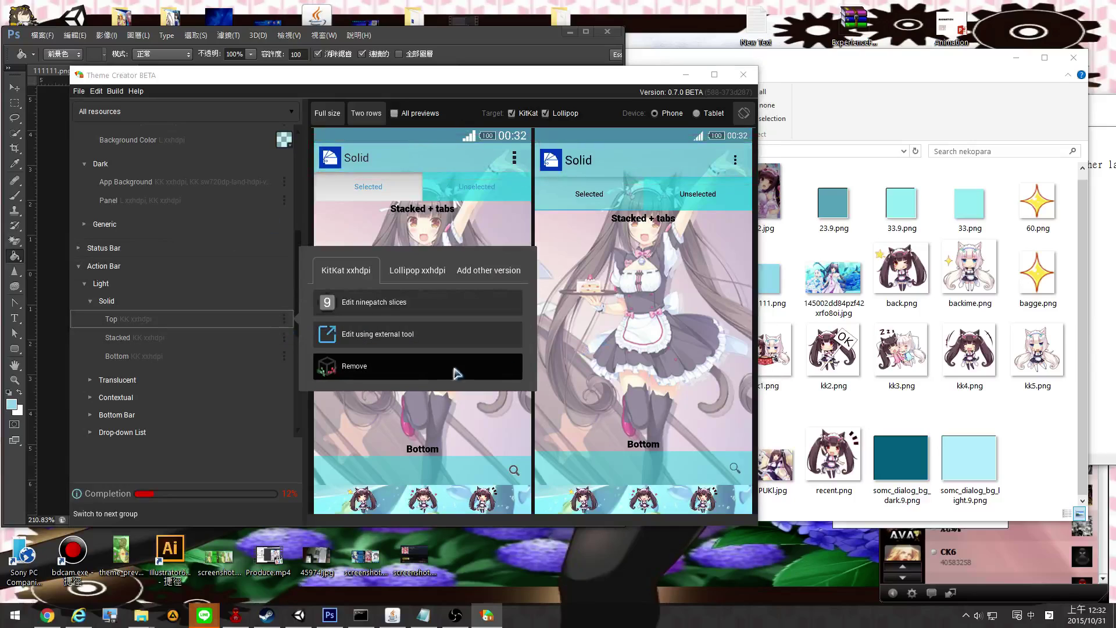
left_click(401, 372)
left_click(284, 319)
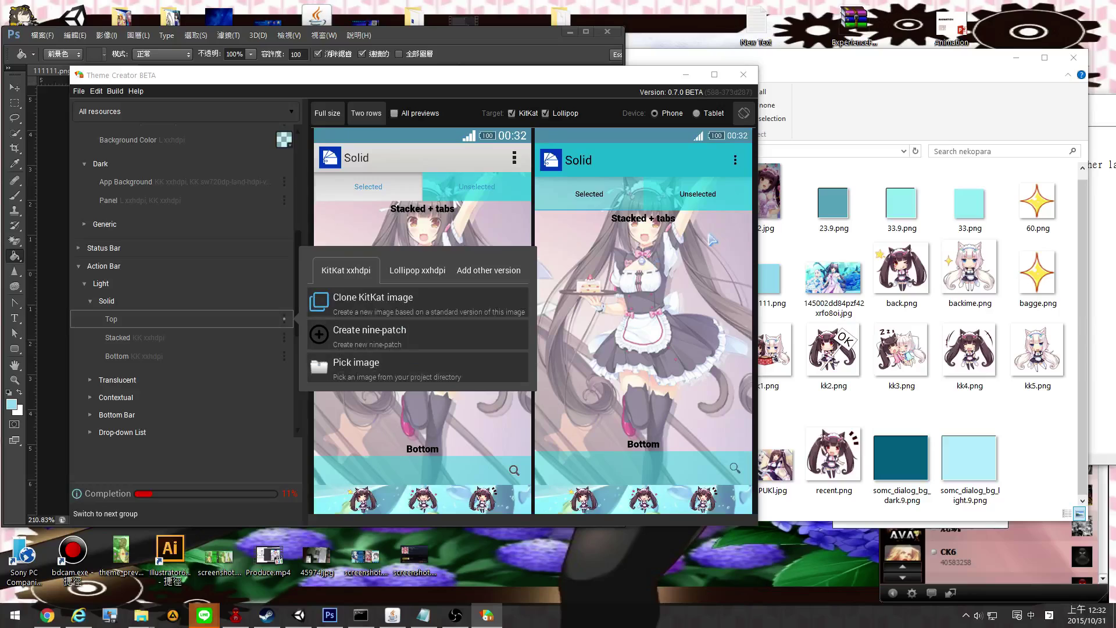
left_click(361, 367)
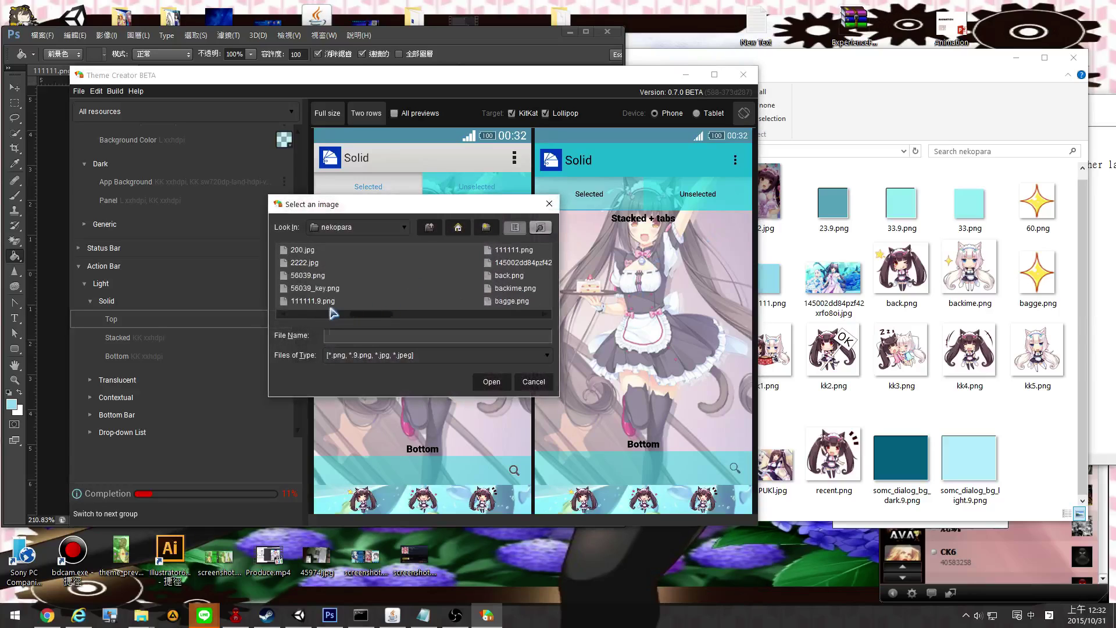
left_click(491, 382)
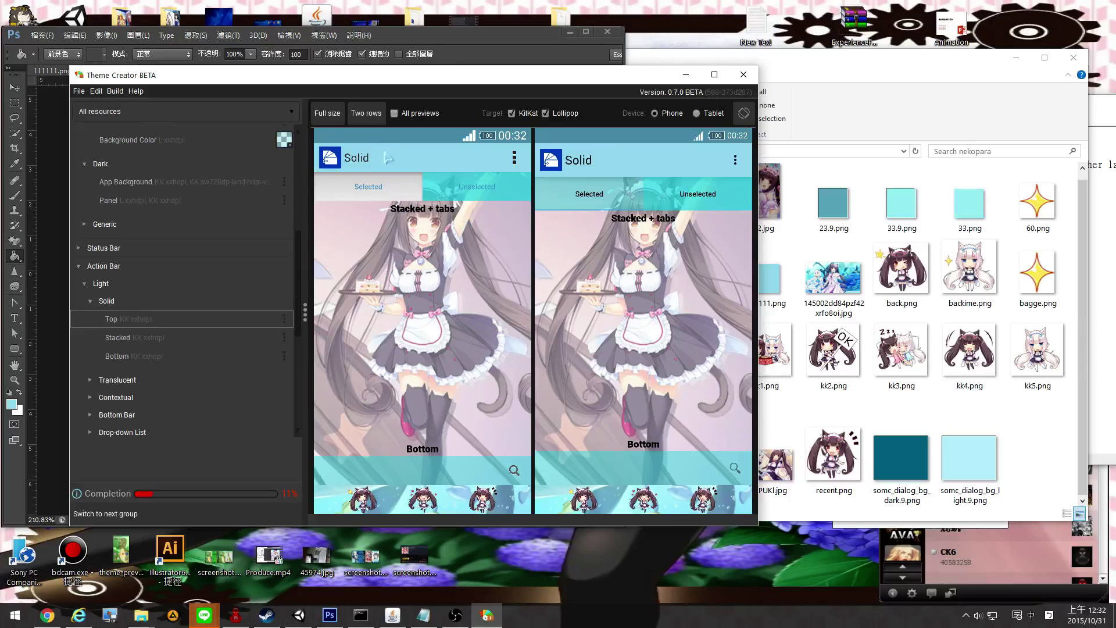
Expand the light action bar's Translucent group and examine the previews of its resources
left_click(142, 380)
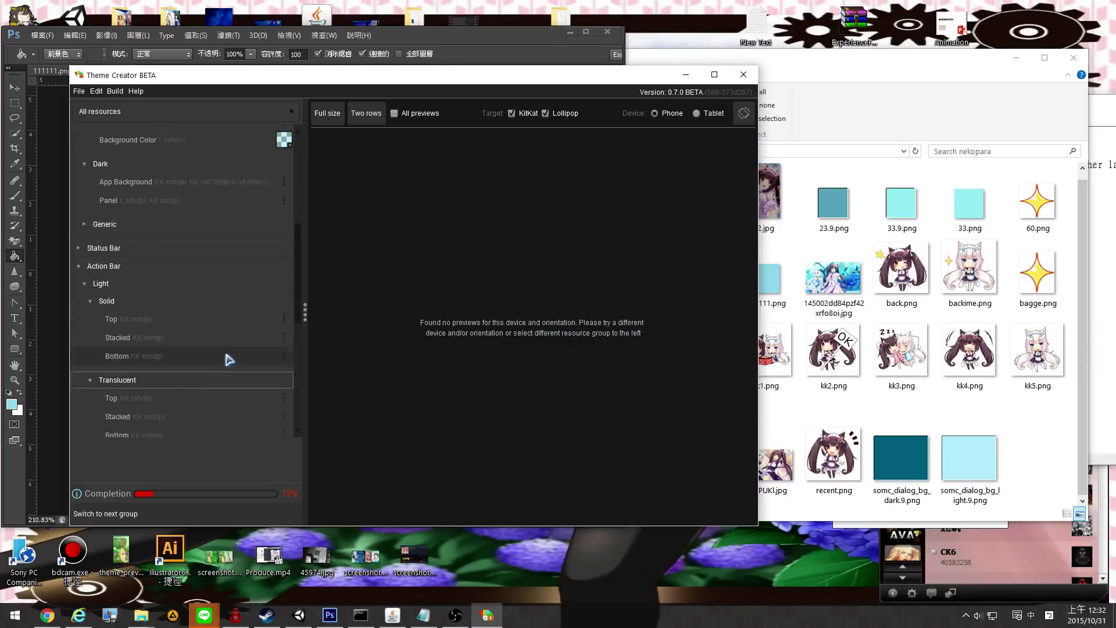
scroll(228, 356, "down", 3)
left_click(156, 275)
left_click(153, 260)
left_click(171, 190)
Assign 111111.9.png as the Top image of the dark Action Bar's Solid group
scroll(180, 291, "down", 4)
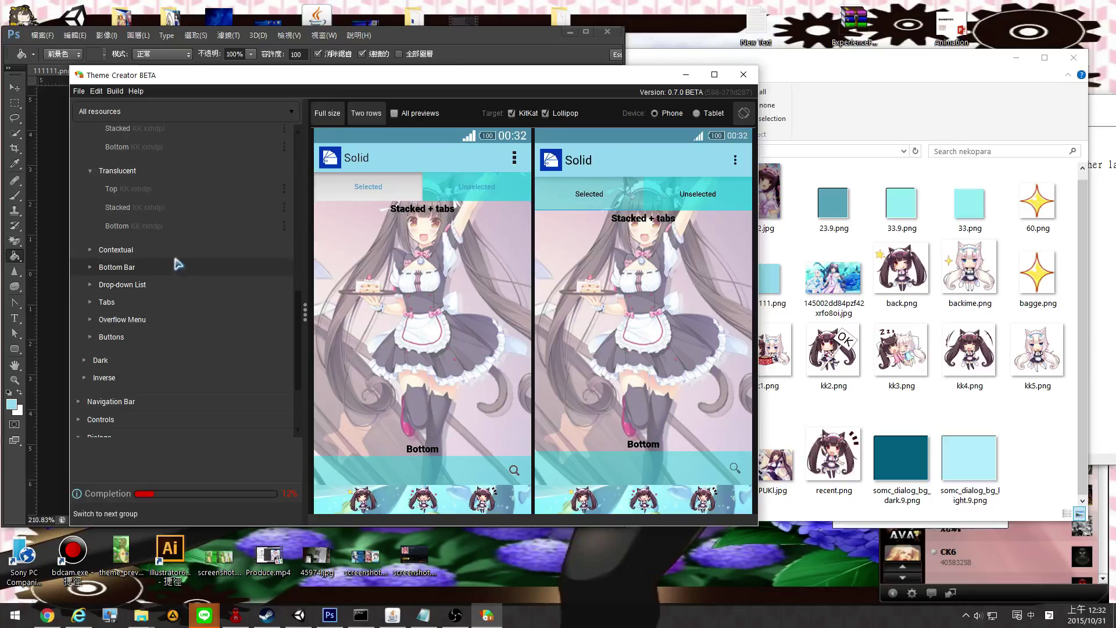
left_click(160, 294)
left_click(148, 310)
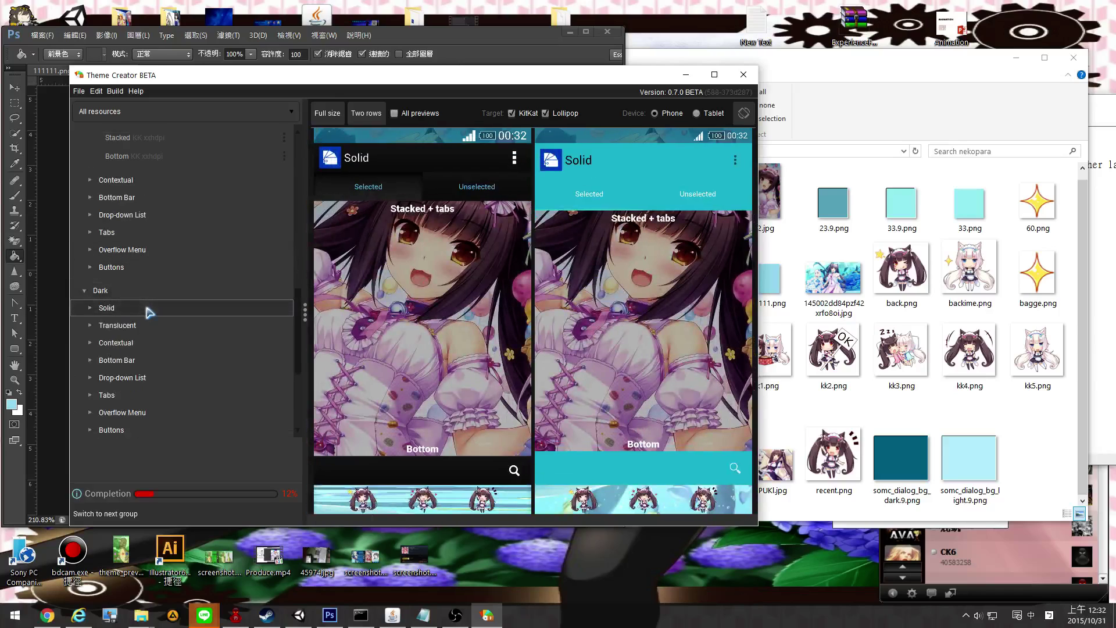
left_click(150, 325)
left_click(165, 307)
left_click(167, 327)
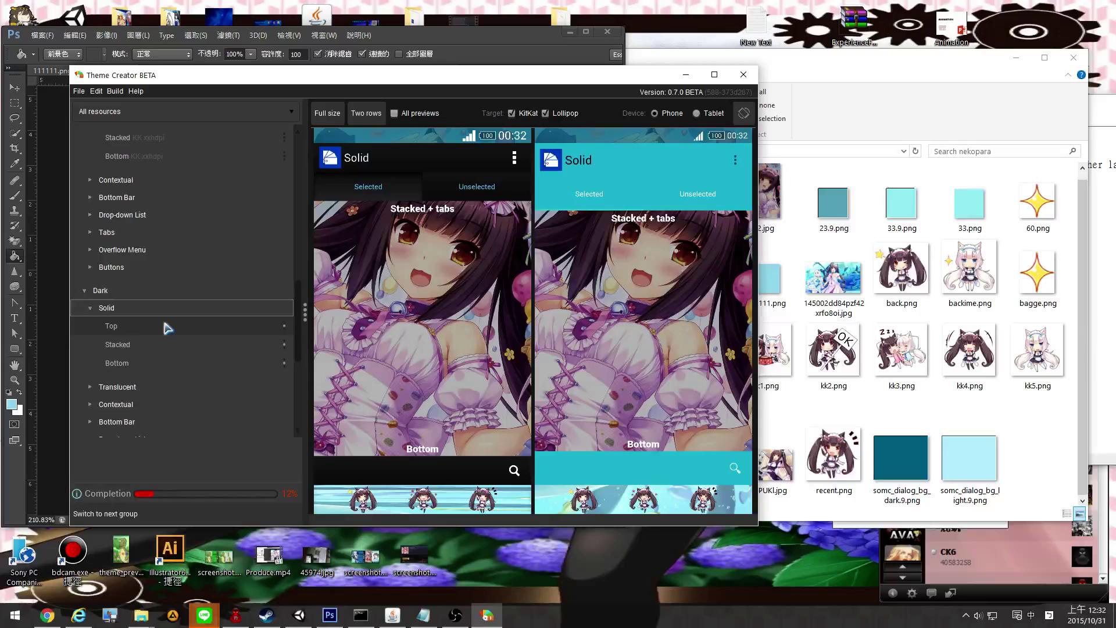
double_click(271, 330)
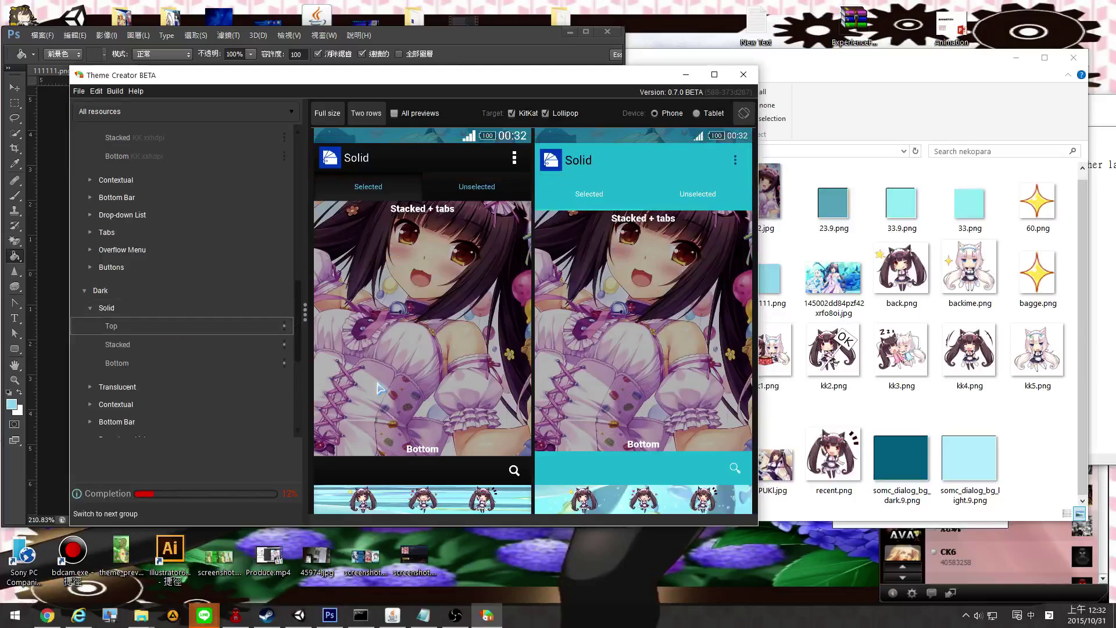
left_click(491, 382)
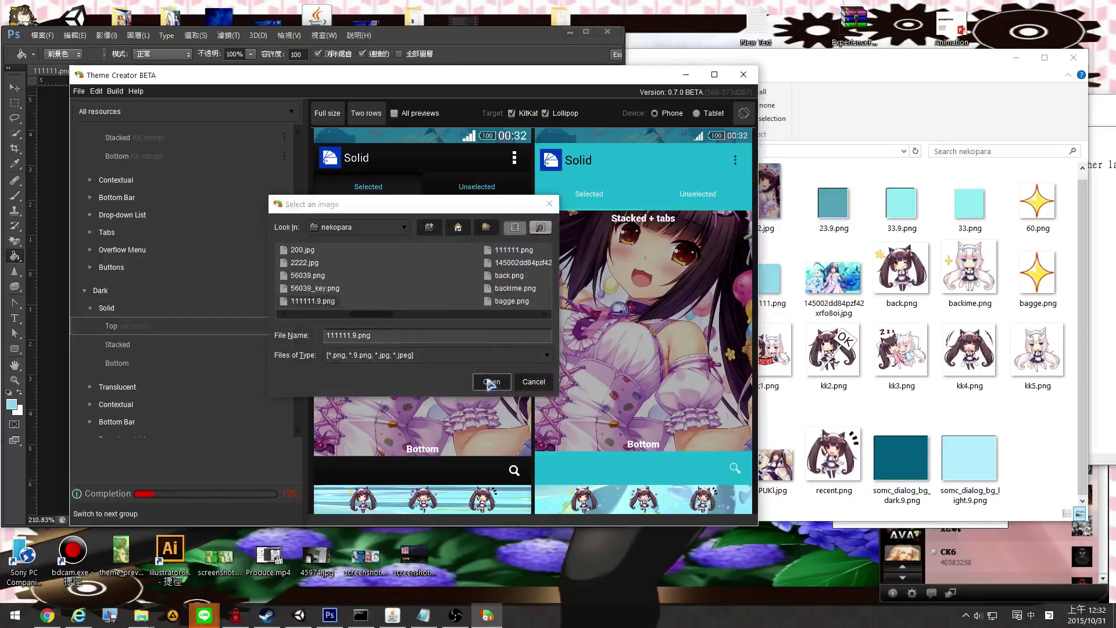
Examine the previews of the dark action bar's Translucent, Solid Bottom and Contextual resources
scroll(179, 311, "down", 2)
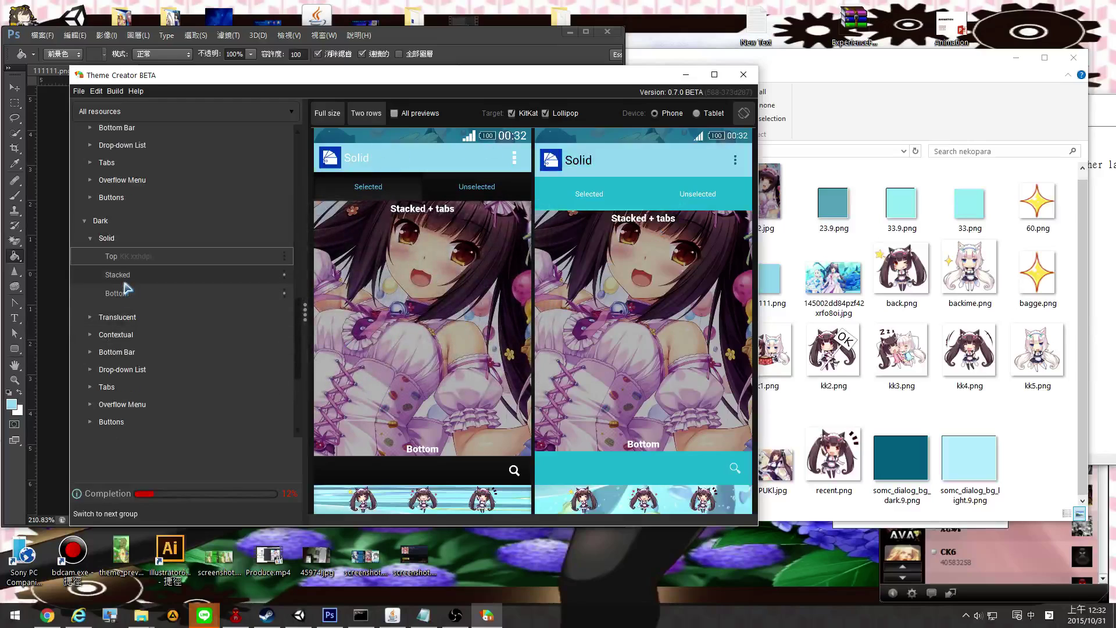
left_click(139, 317)
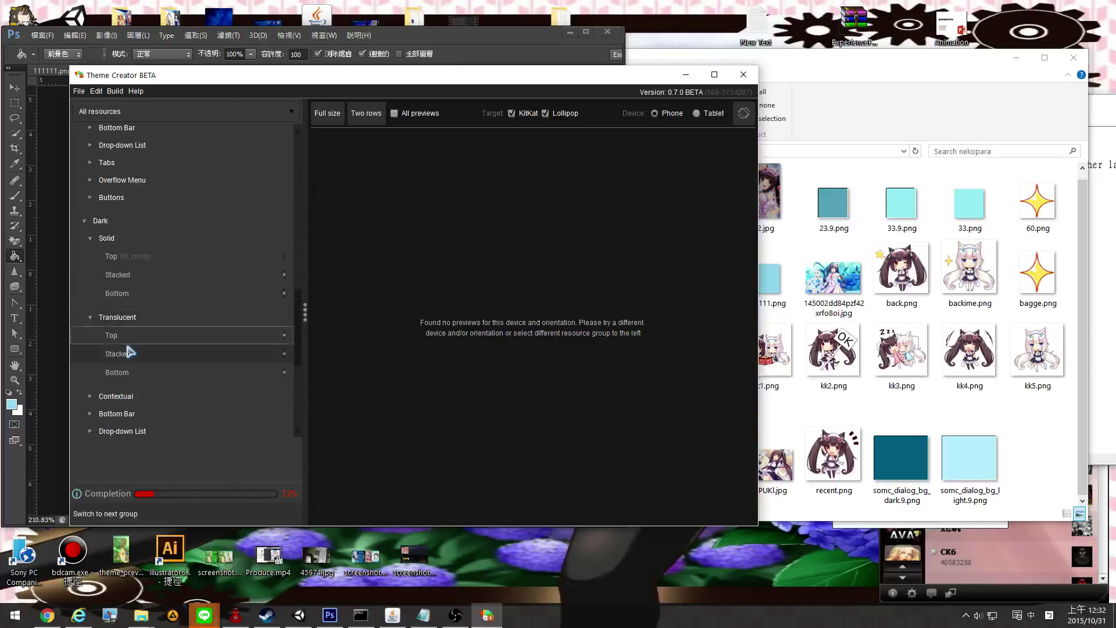
left_click(177, 291)
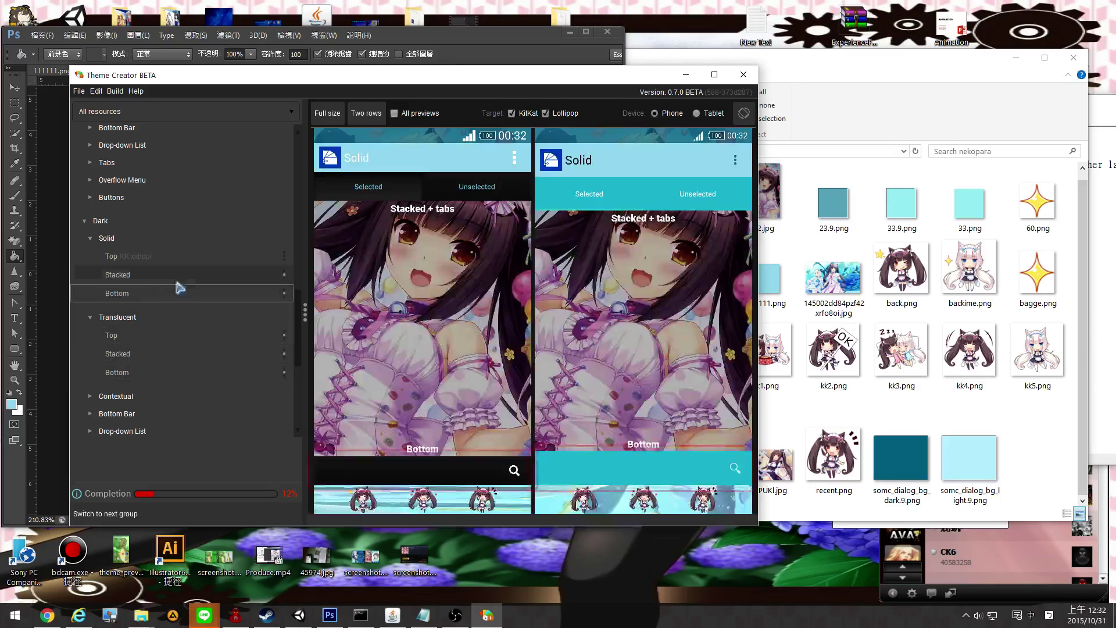
scroll(131, 308, "down", 2)
left_click(139, 327)
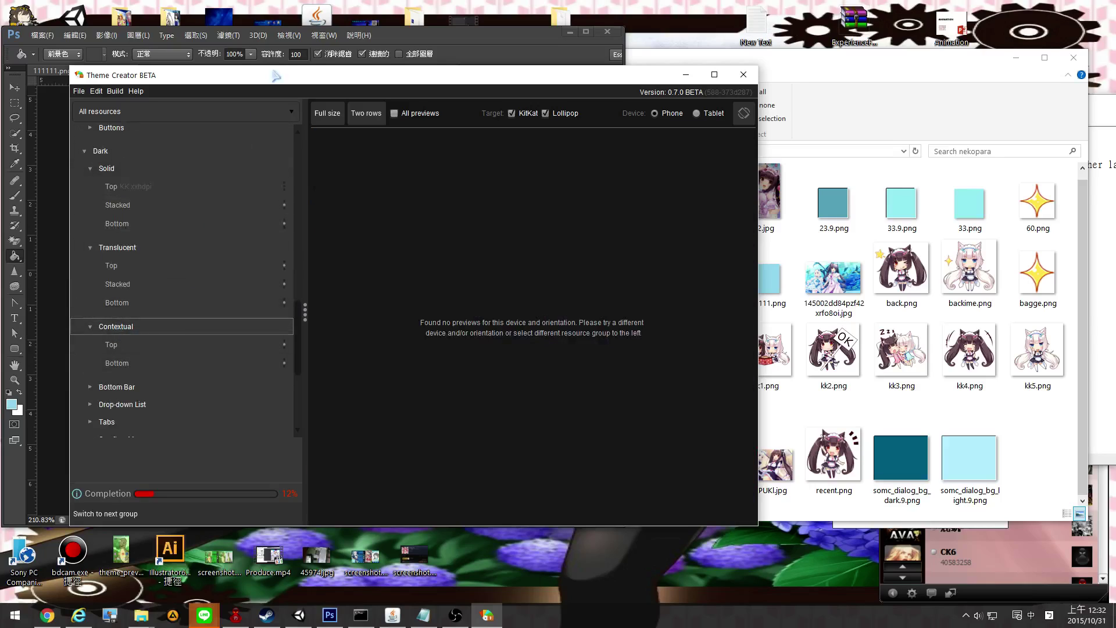
Switch to Photoshop, convert the background into the regular layer 圖層 0 and set its opacity to 47%
left_click(486, 58)
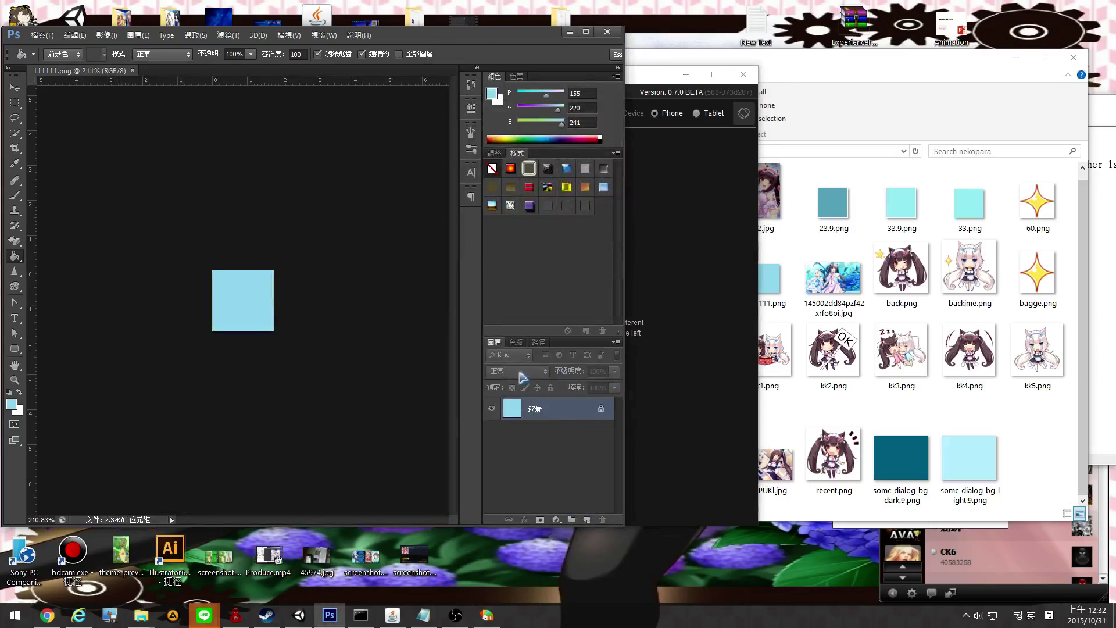
double_click(505, 415)
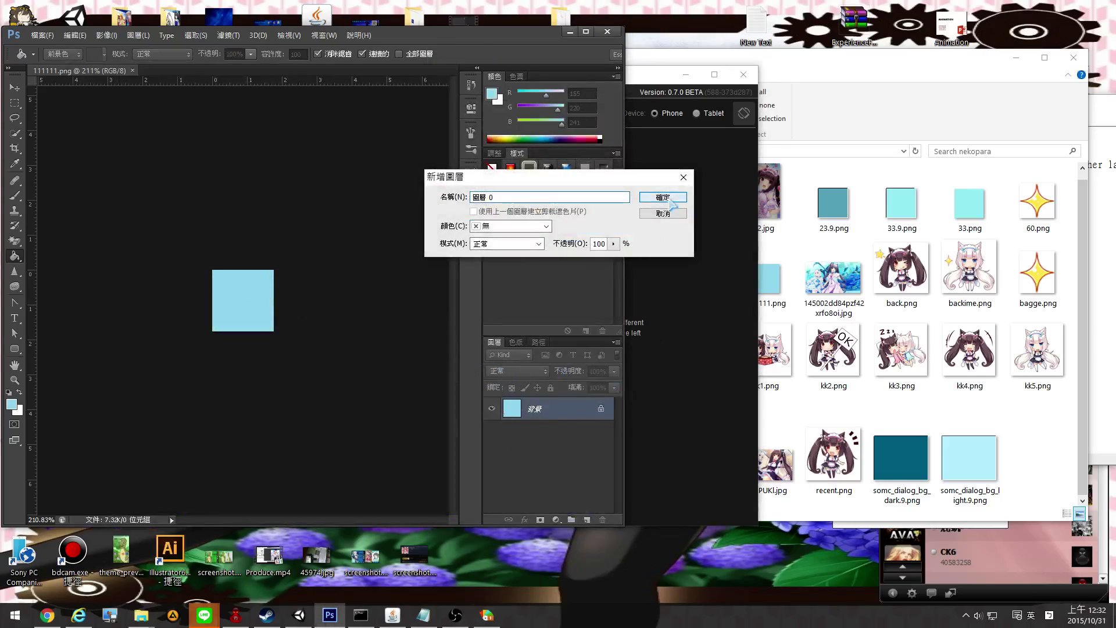
left_click(669, 198)
left_click_drag(591, 388, 584, 388)
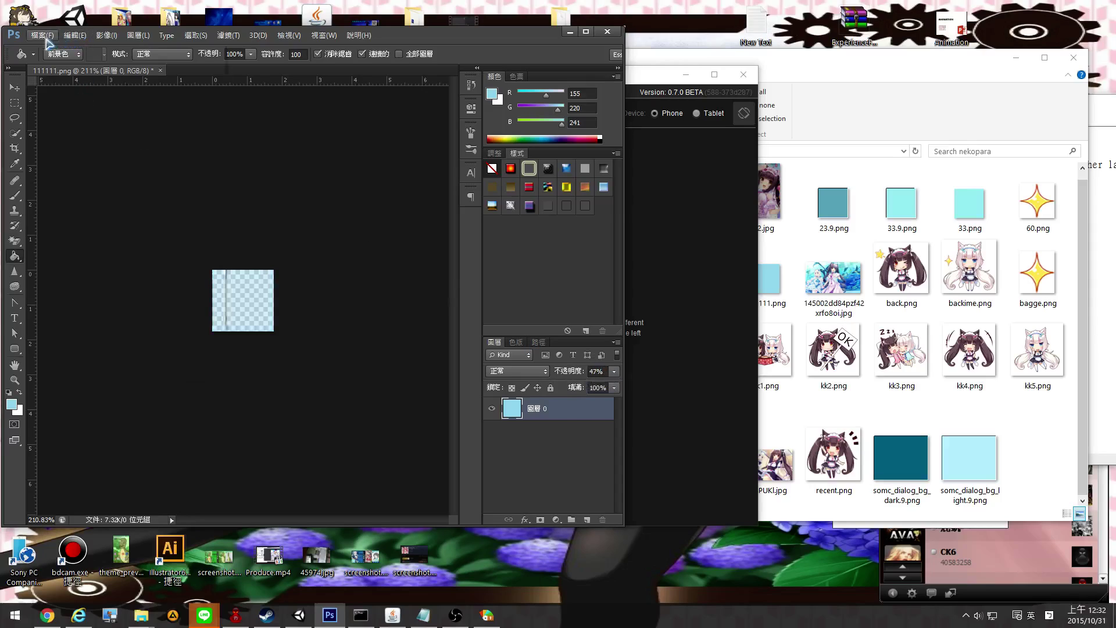
Save the semi-transparent square in PNG format over 111111.png in the nekopara folder
left_click(42, 35)
left_click(87, 174)
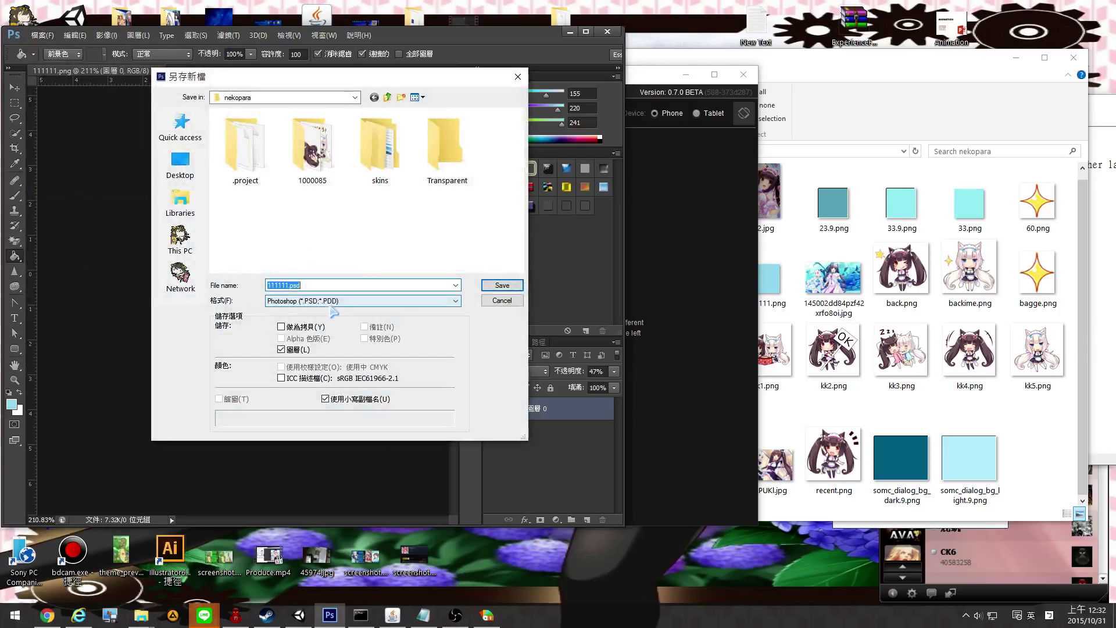
left_click(331, 303)
left_click(358, 233)
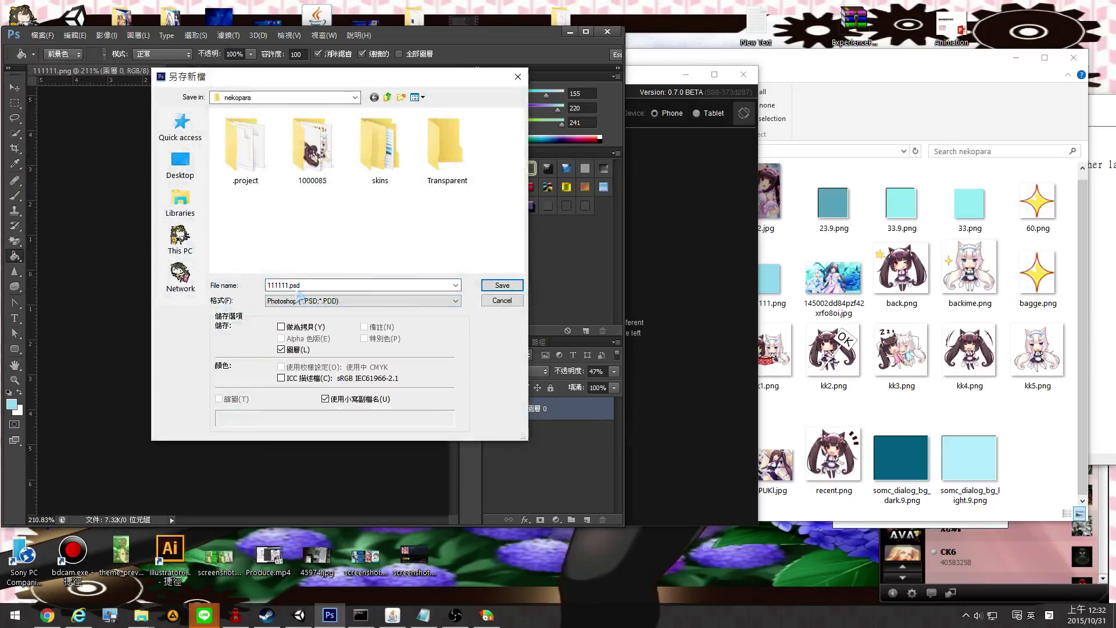
left_click(300, 296)
left_click(372, 426)
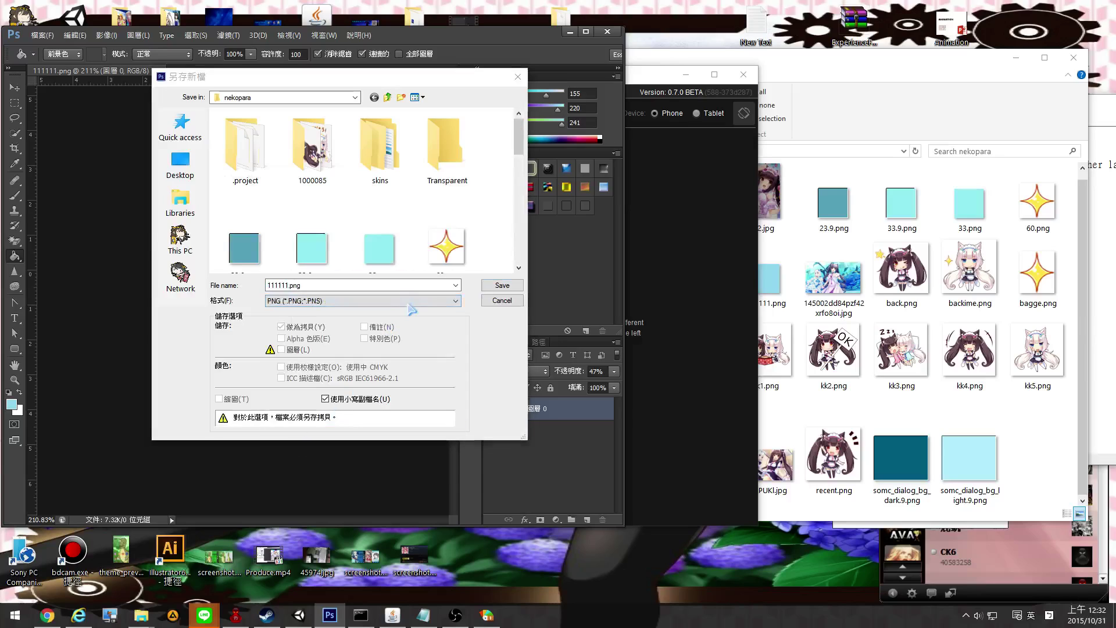
key("Return")
key("Return")
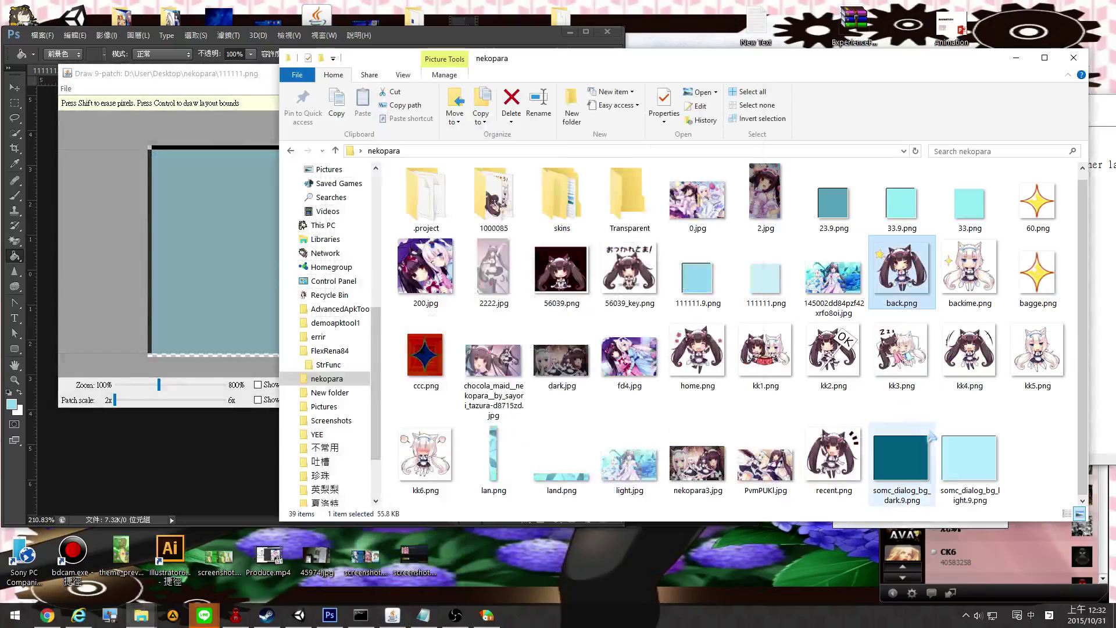
Load the semi-transparent 111111.png into Draw 9-patch, mark its top and left edges, and save it over 111111.9.png
mouse_move(766, 272)
left_mouse_down()
mouse_move(680, 285)
mouse_move(692, 284)
mouse_move(258, 287)
left_mouse_up()
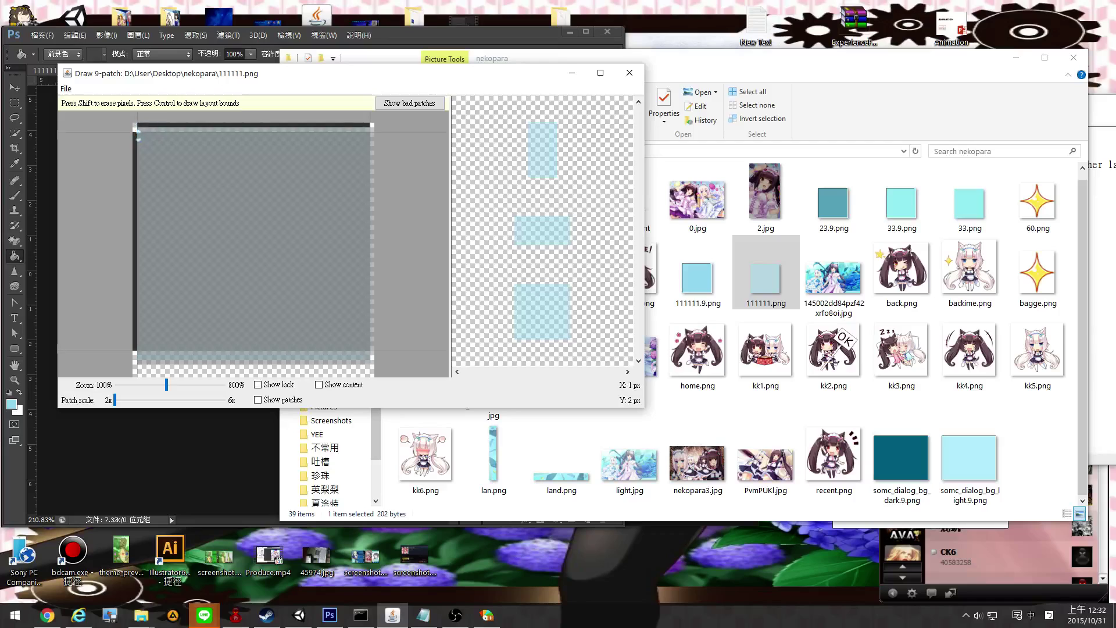
key("ctrl+s")
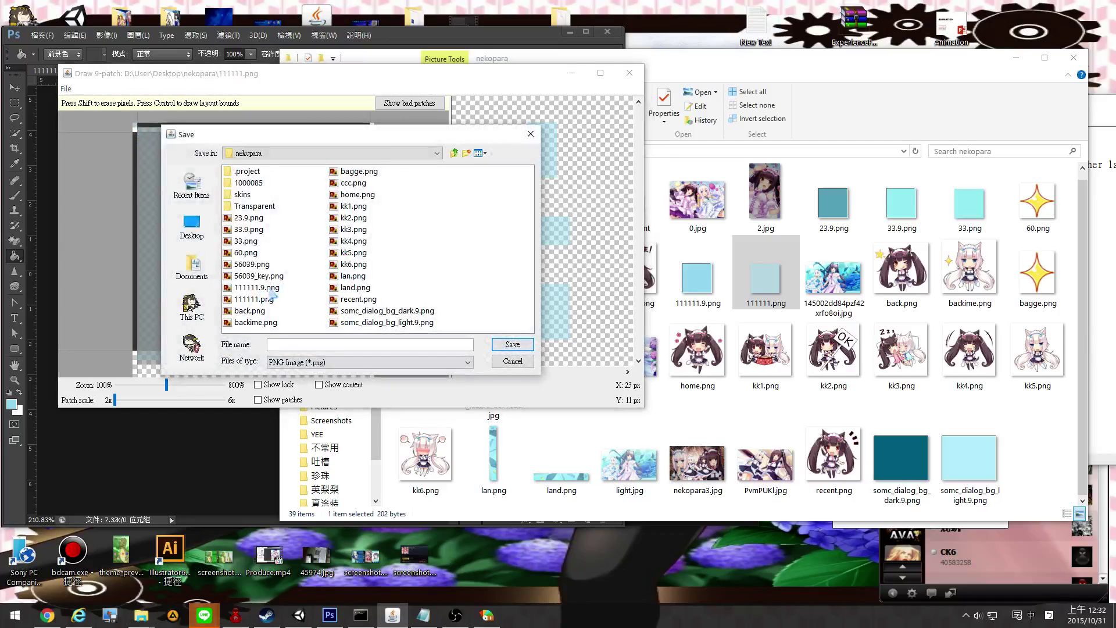
double_click(254, 290)
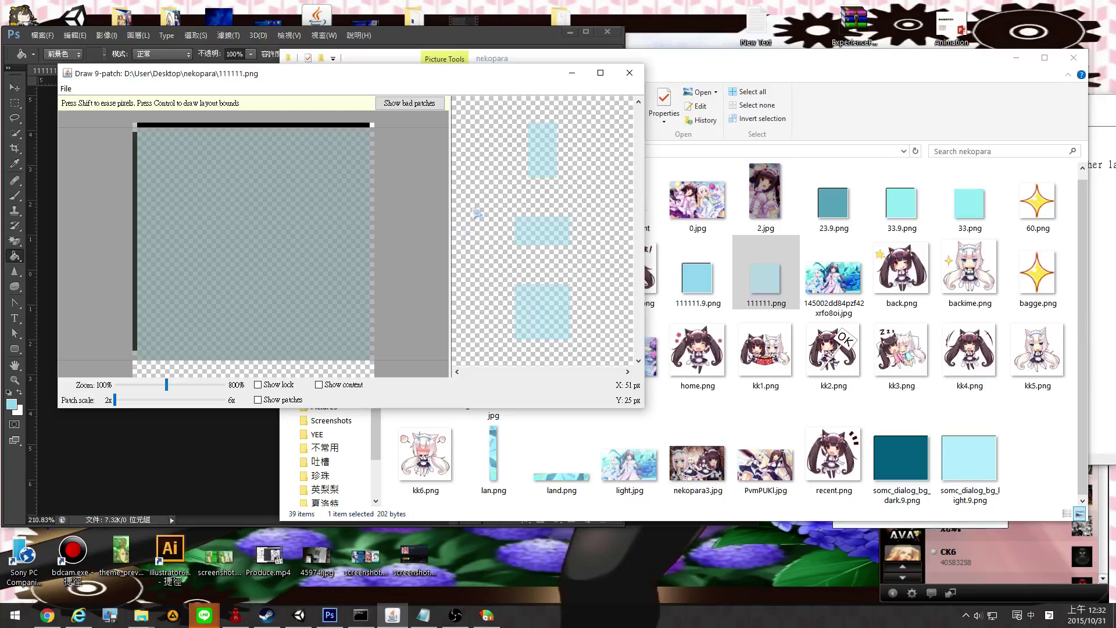
Switch to Theme Creator and collapse the Dark group of the action bar resources
left_click(572, 72)
left_click(228, 266)
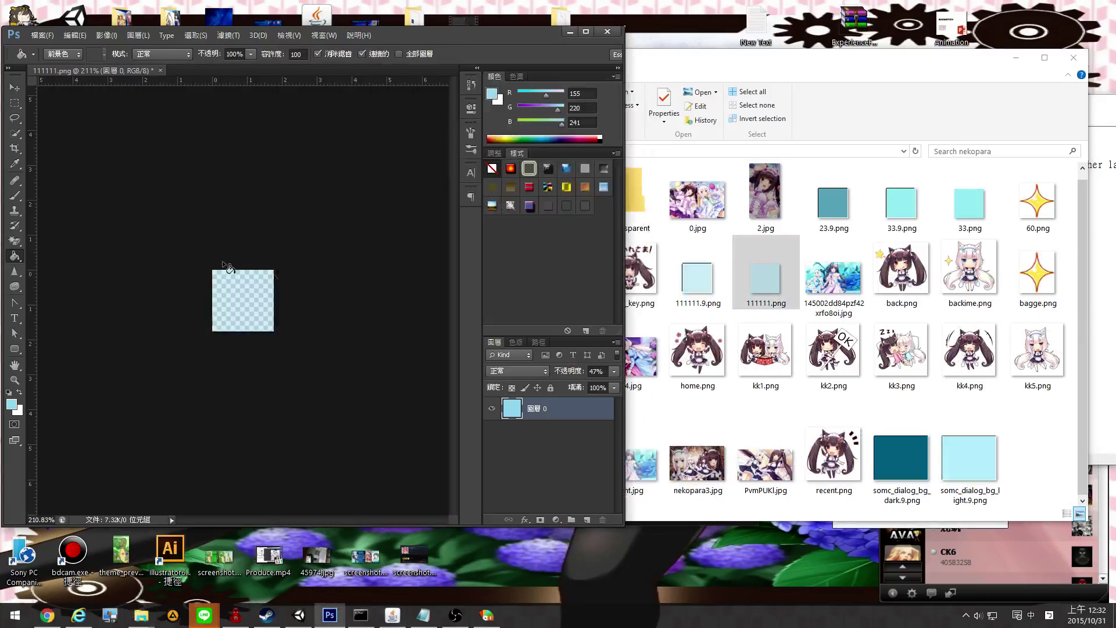
left_click(491, 614)
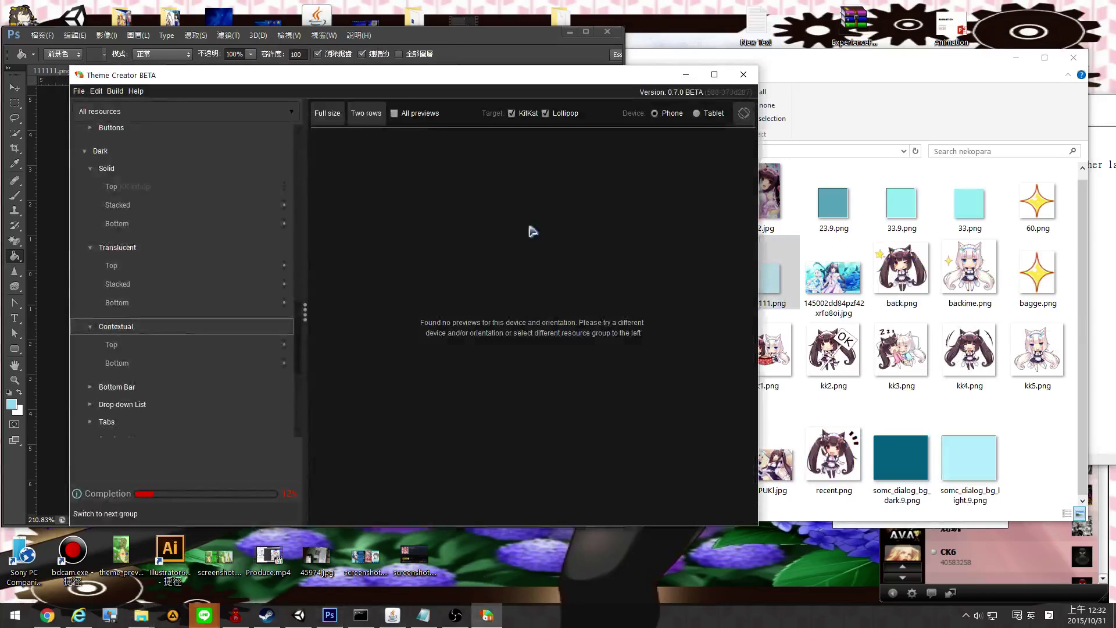
left_click(157, 246)
left_click(170, 170)
left_click(174, 188)
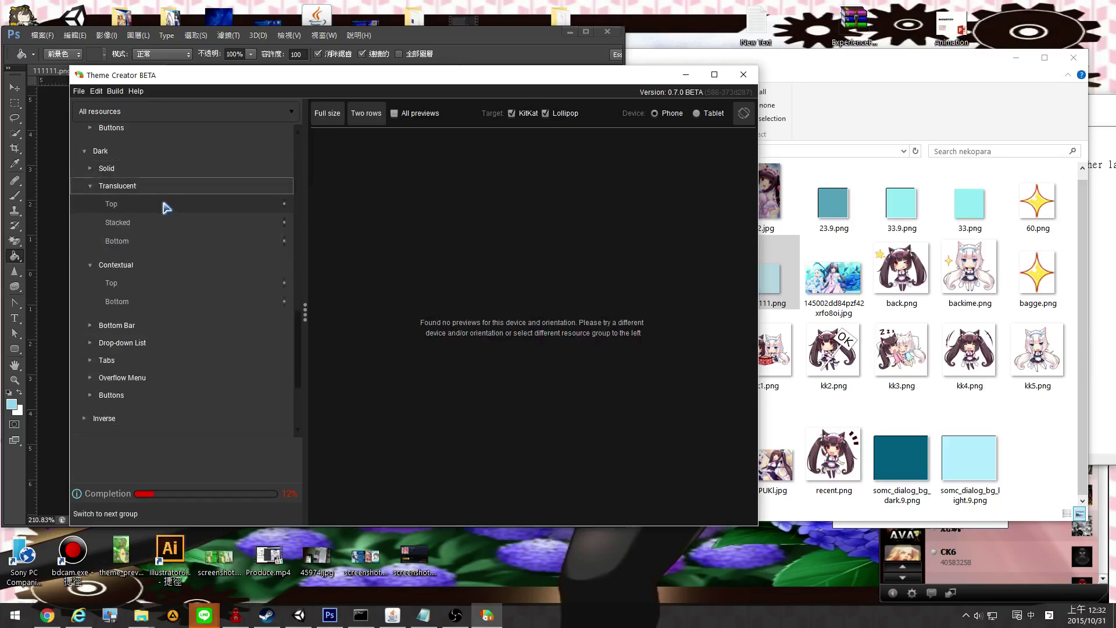
left_click(174, 166)
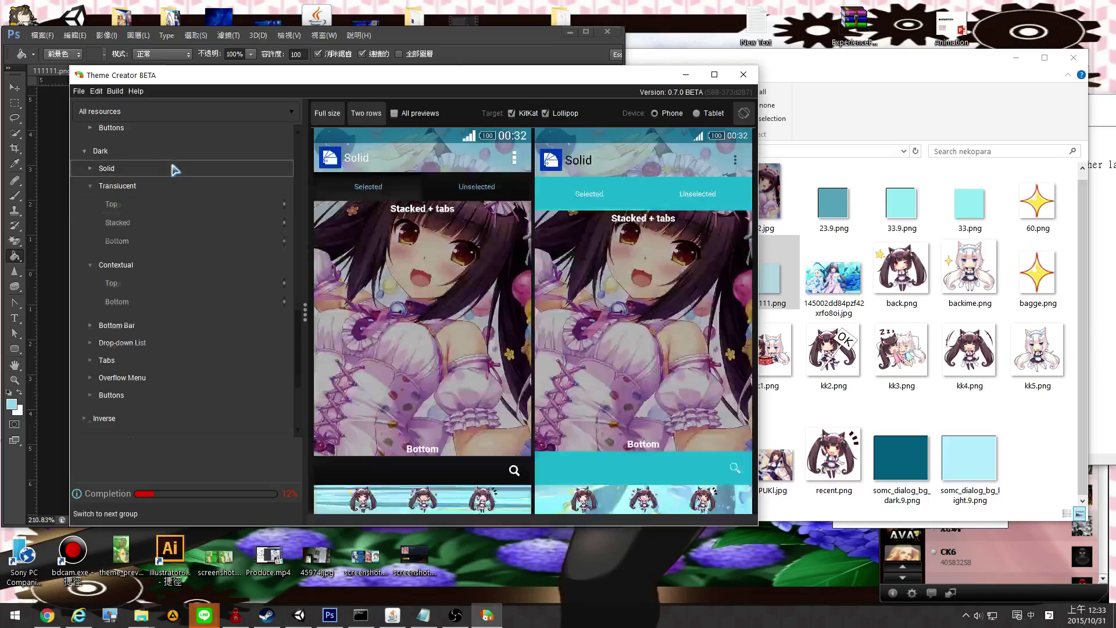
left_click(179, 154)
Remove the KitKat xxhdpi image from the Top resource of the light Solid action bar
scroll(140, 248, "up", 3)
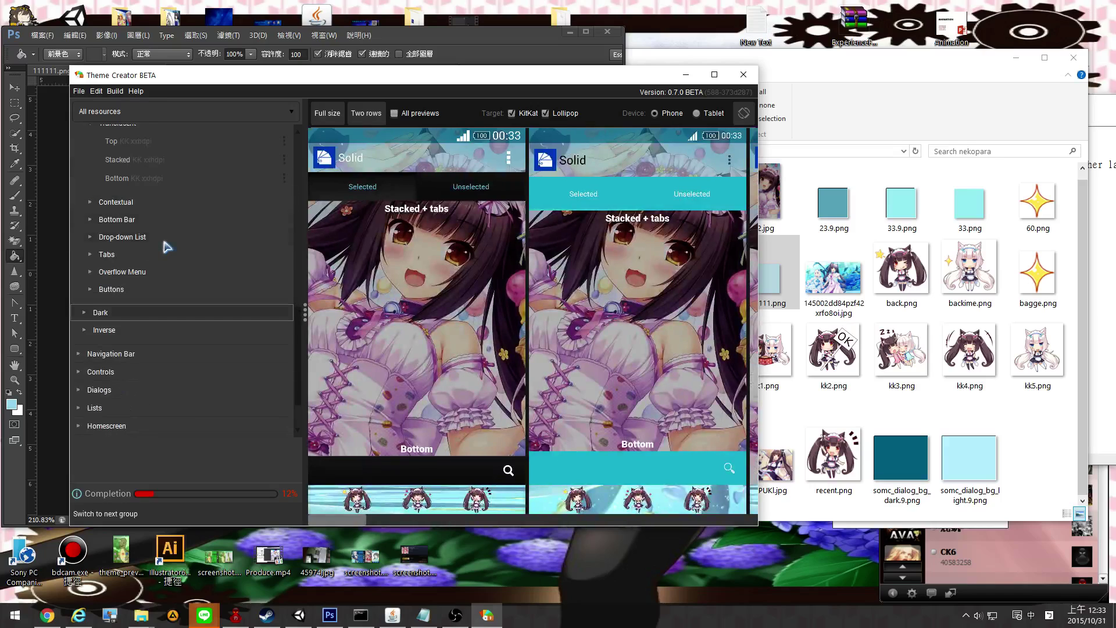
left_click(224, 201)
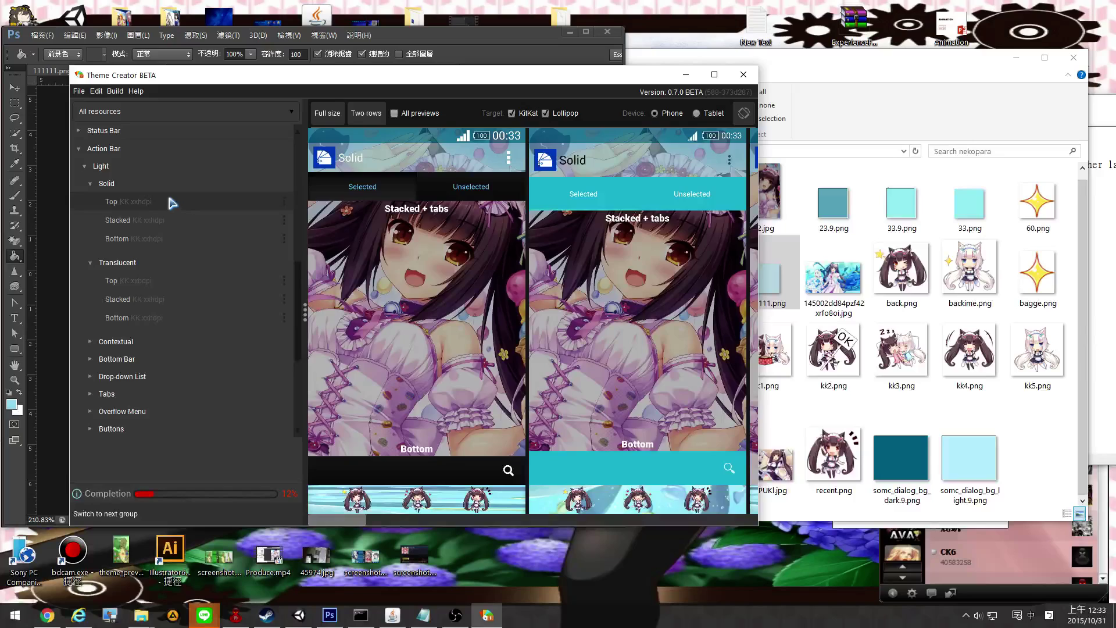
left_click(283, 204)
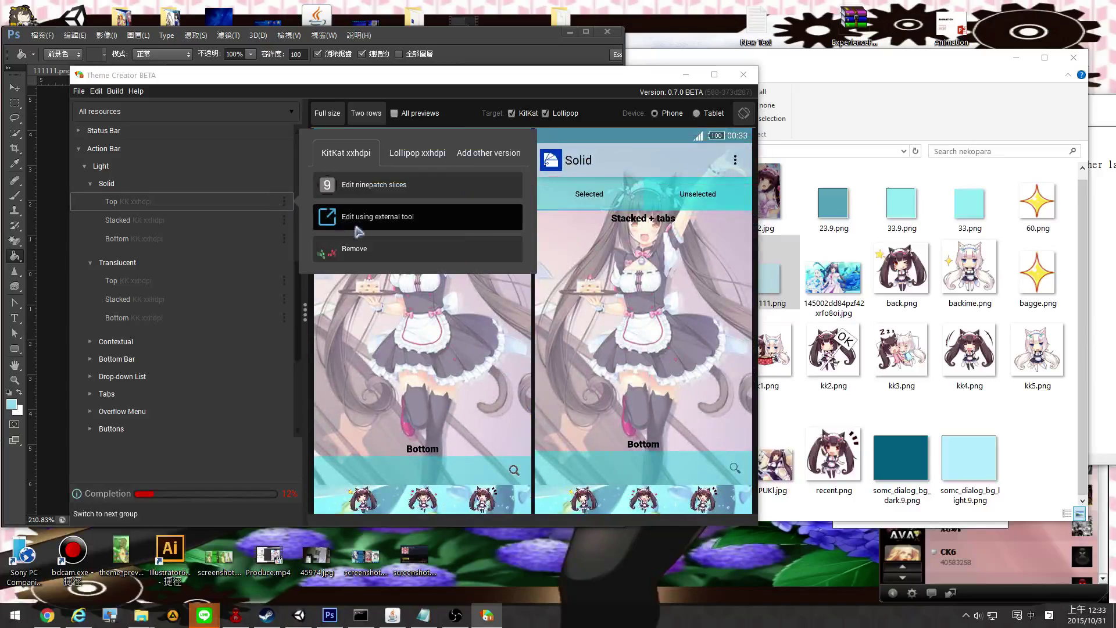
left_click(378, 247)
Review the Global Colors and Backgrounds resources, including the preview of the dark App Background
scroll(293, 219, "up", 6)
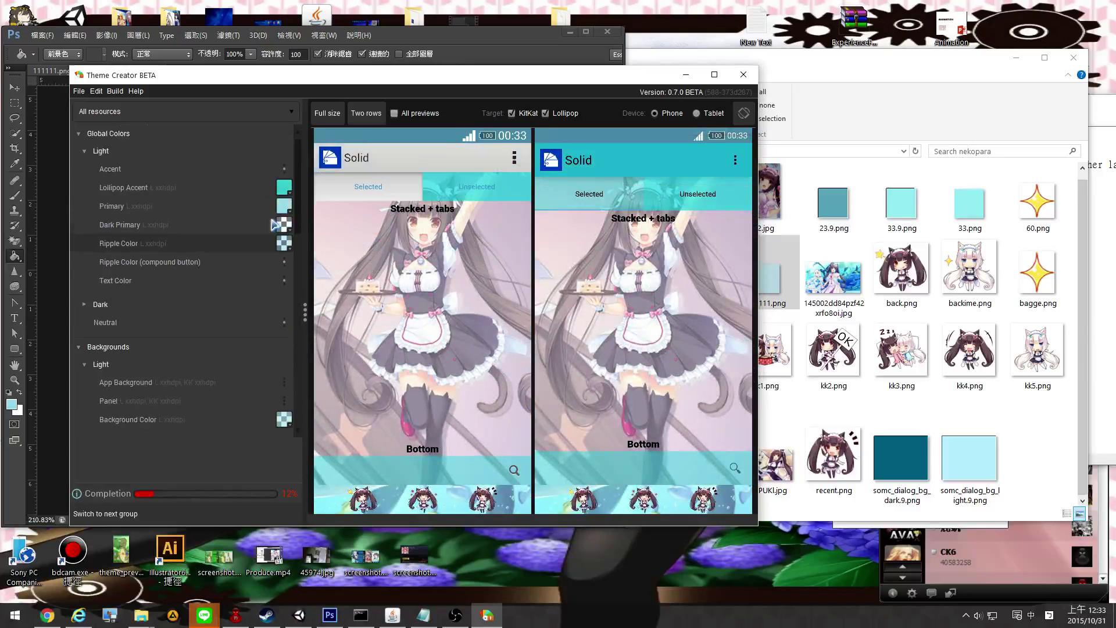
scroll(195, 317, "down", 1)
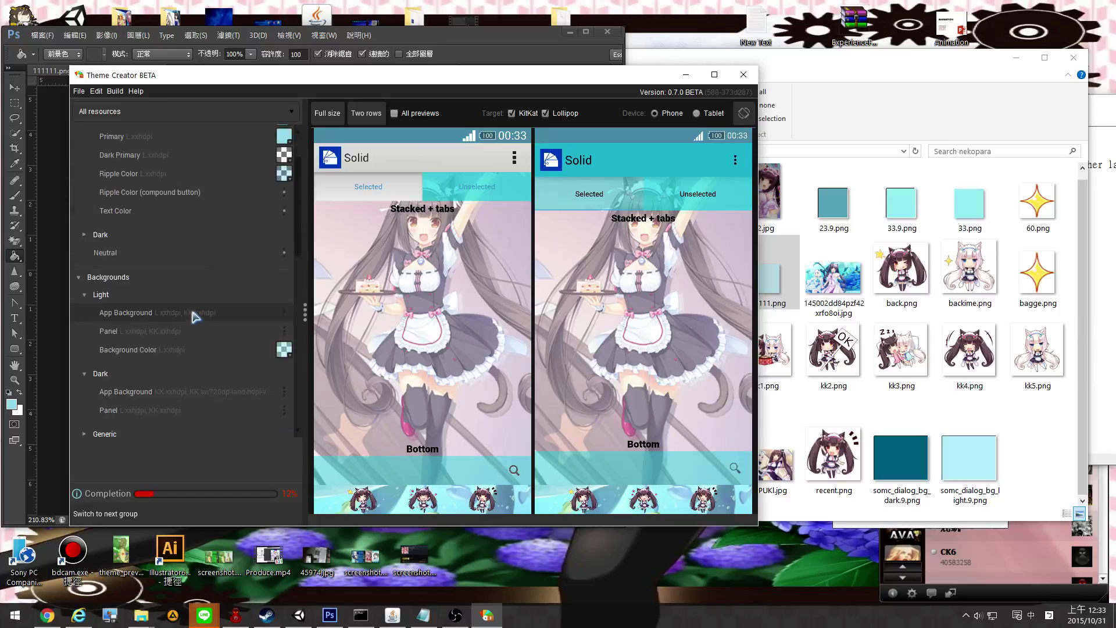
scroll(189, 320, "down", 1)
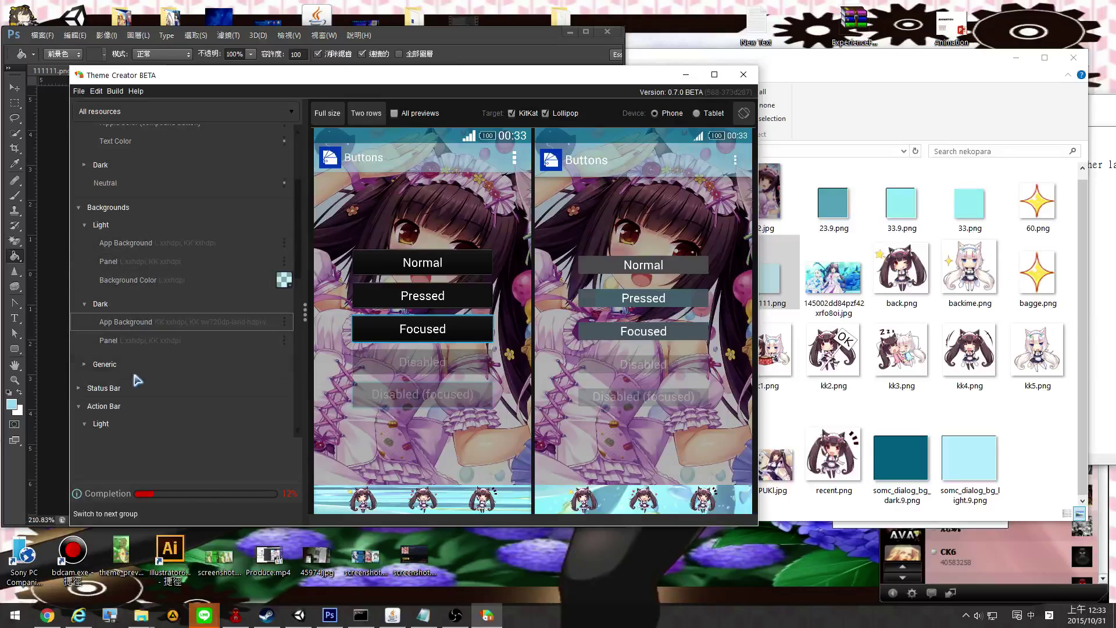
scroll(140, 349, "up", 2)
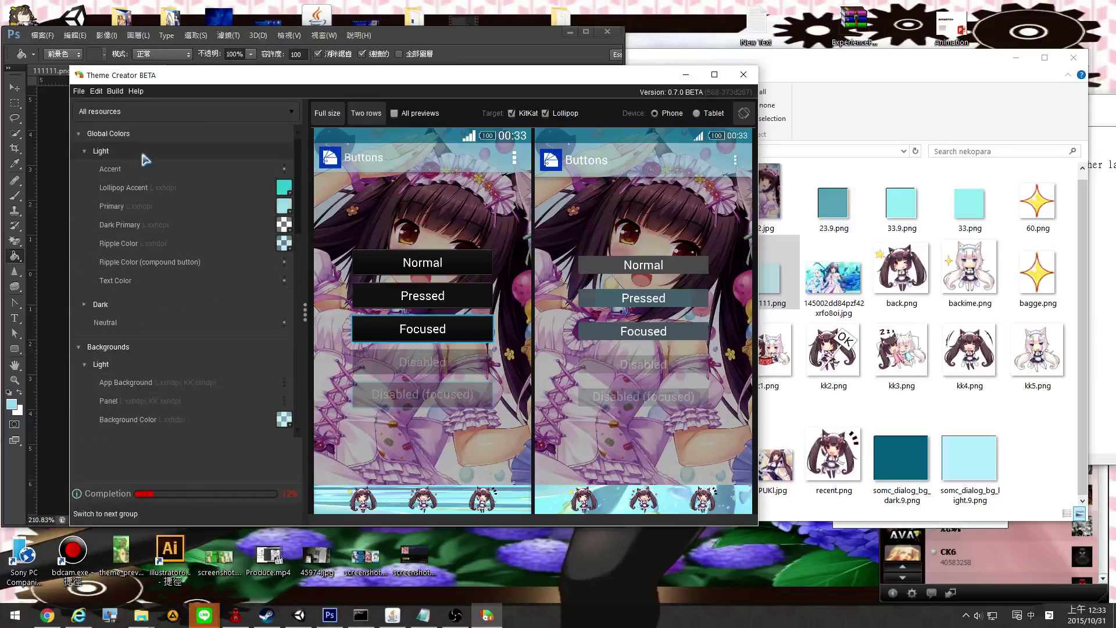
scroll(143, 309, "down", 3)
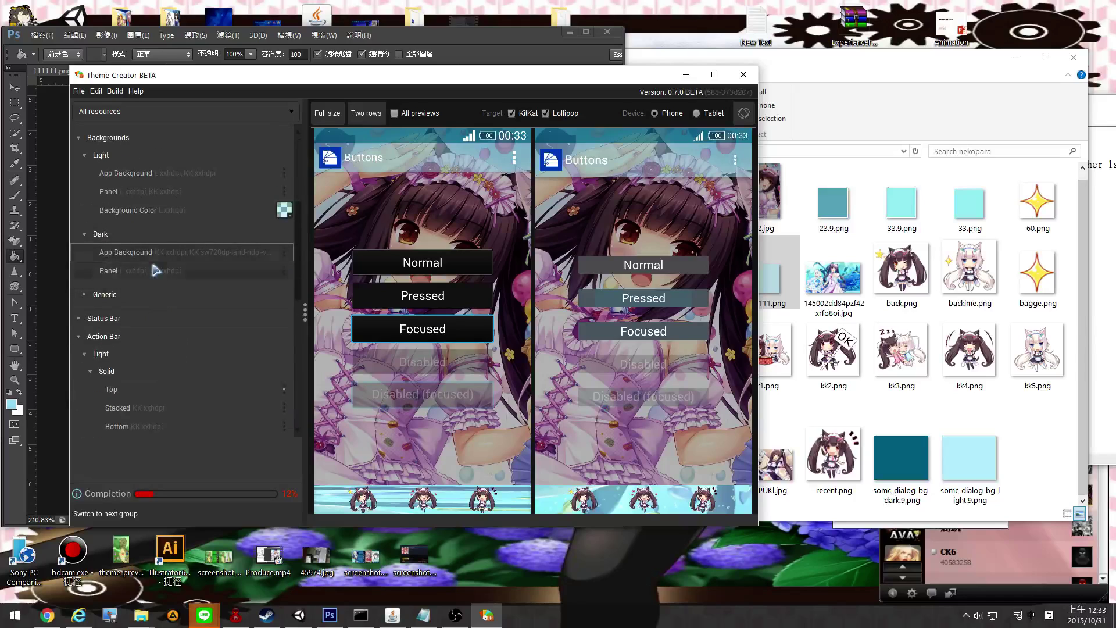
scroll(169, 258, "down", 2)
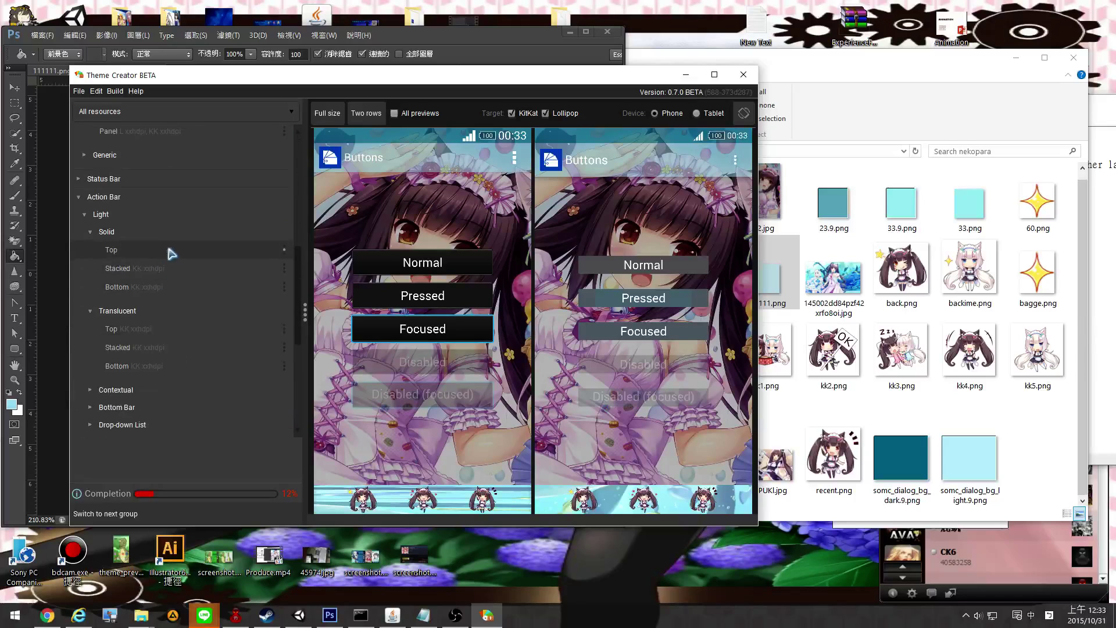
Assign 111111.9.png from the nekopara folder to the Top resource of the light Solid action bar for KitKat xxhdpi
left_click(213, 248)
left_click(283, 252)
left_click(407, 313)
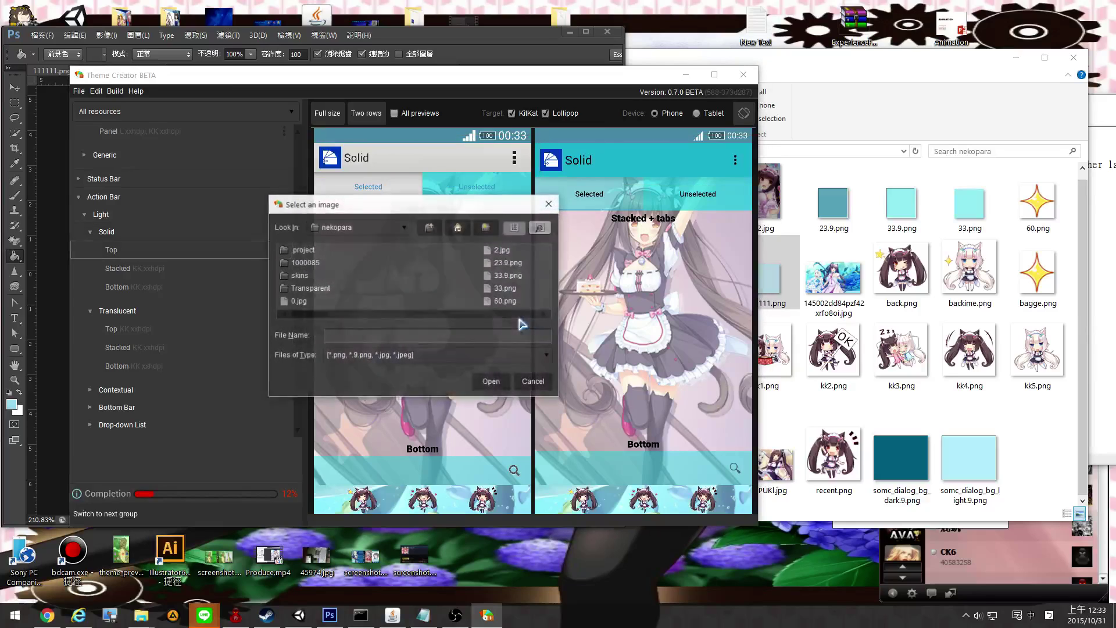
left_click(361, 315)
left_click(306, 301)
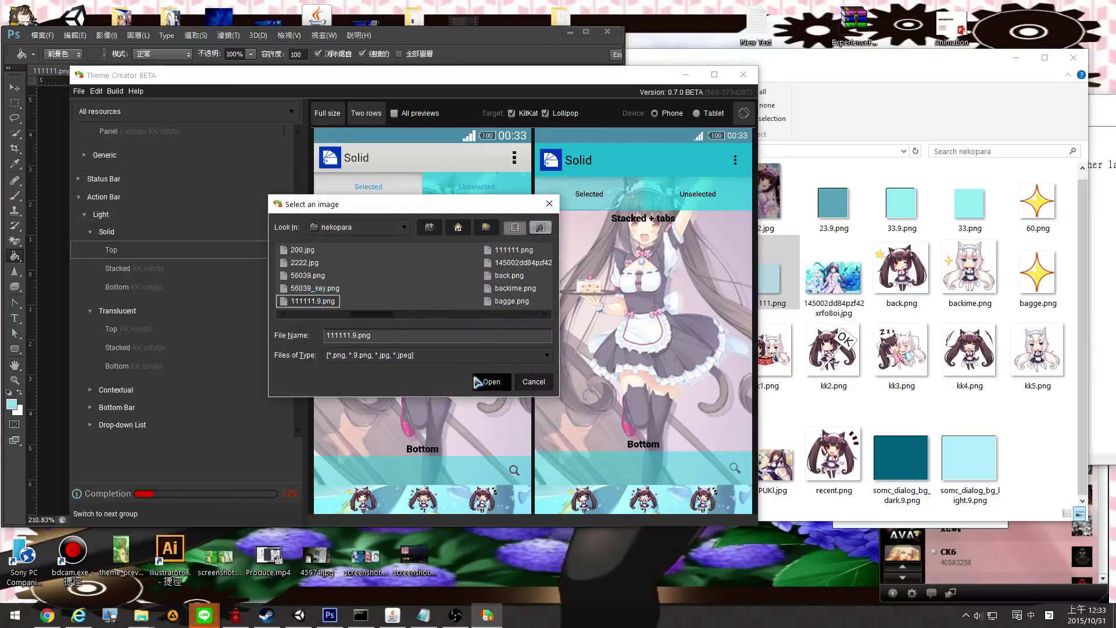
left_click(491, 382)
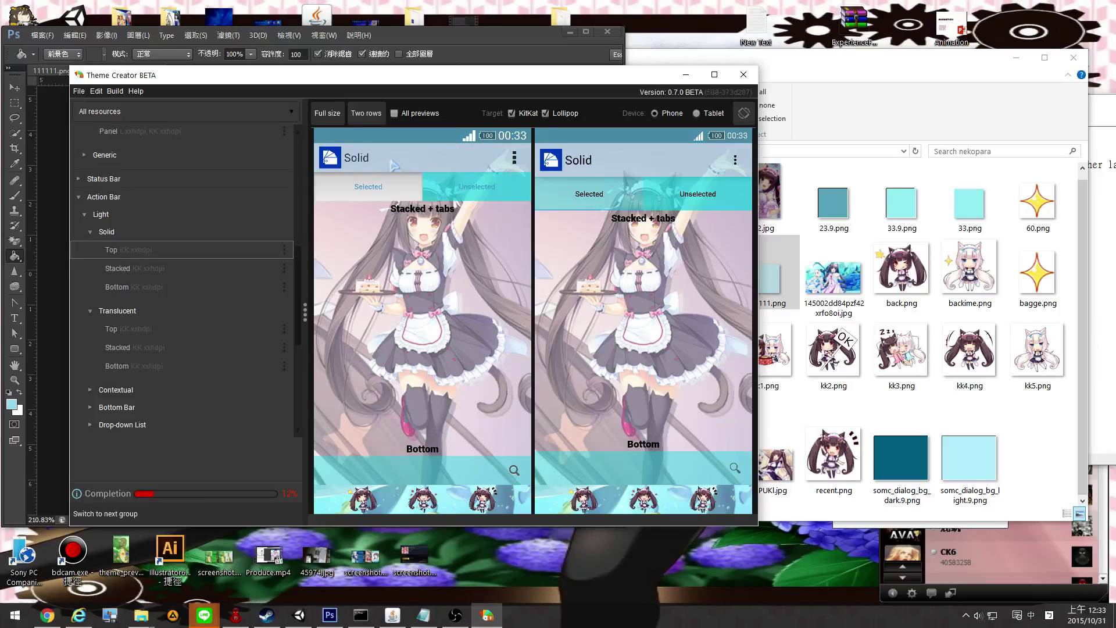
Remove the KitKat and Lollipop xxhdpi images from the navigation bar's portrait Gradient background
scroll(162, 285, "down", 3)
left_click(152, 333)
left_click(132, 349)
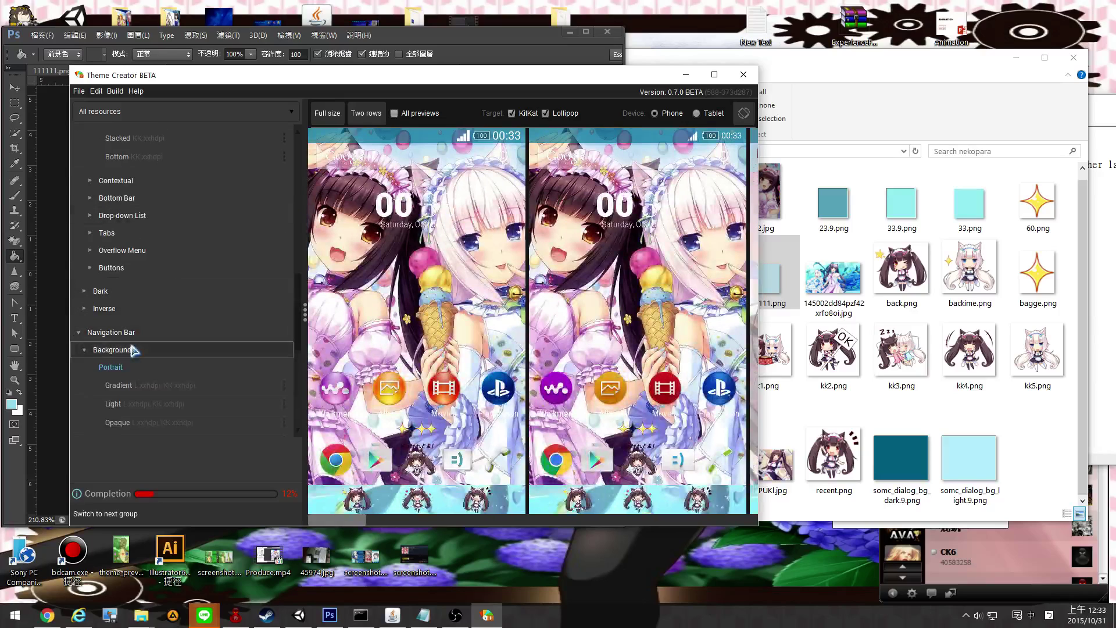
scroll(145, 349, "down", 3)
left_click(175, 247)
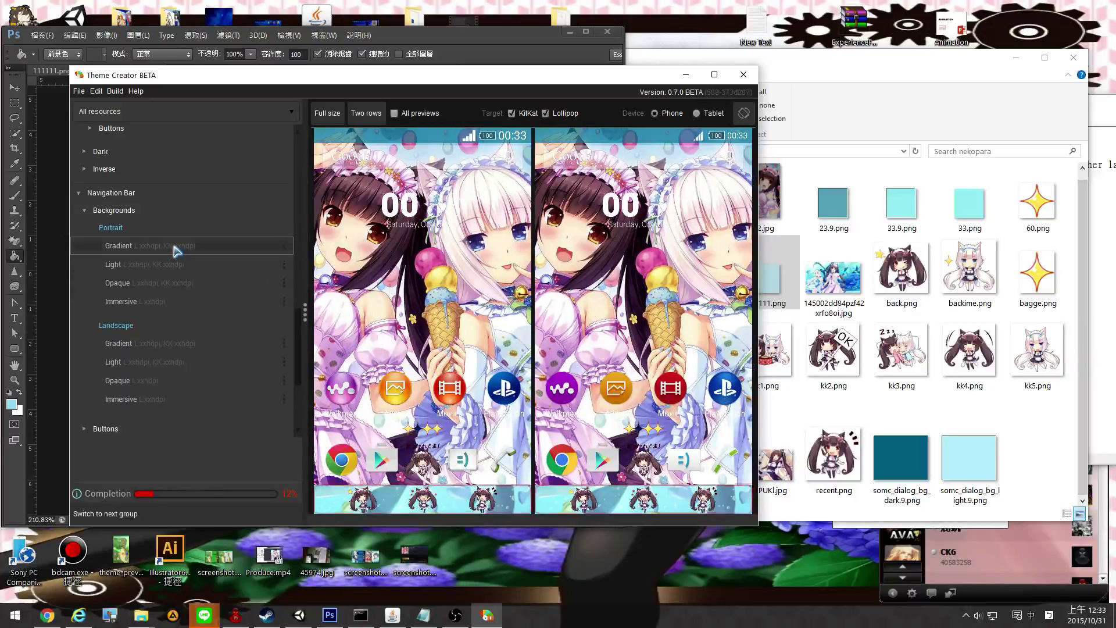
left_click(284, 246)
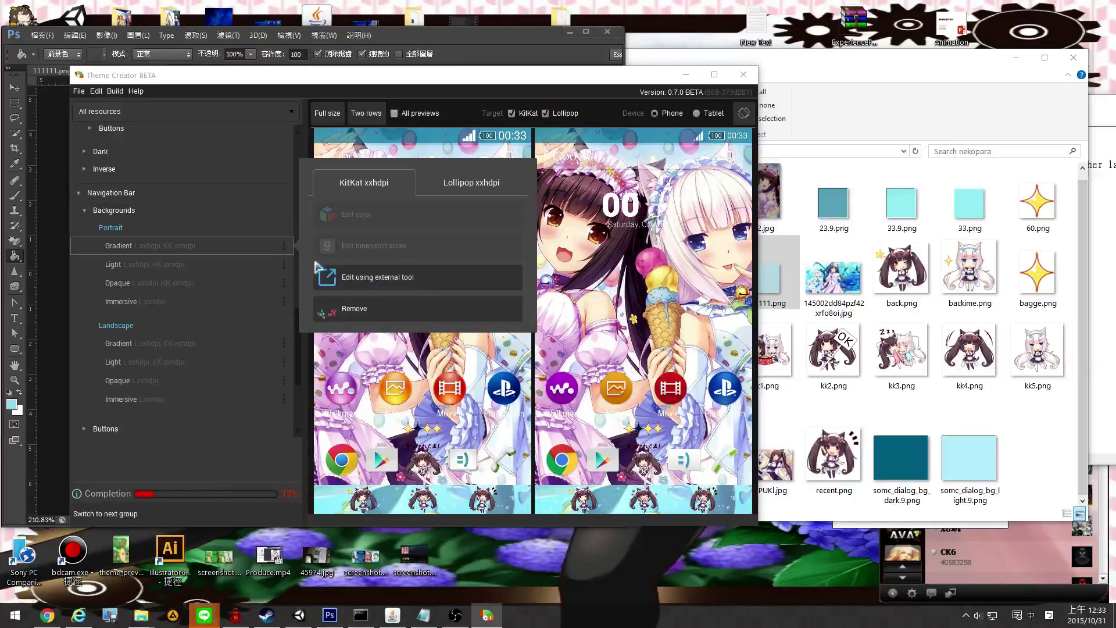
left_click(441, 301)
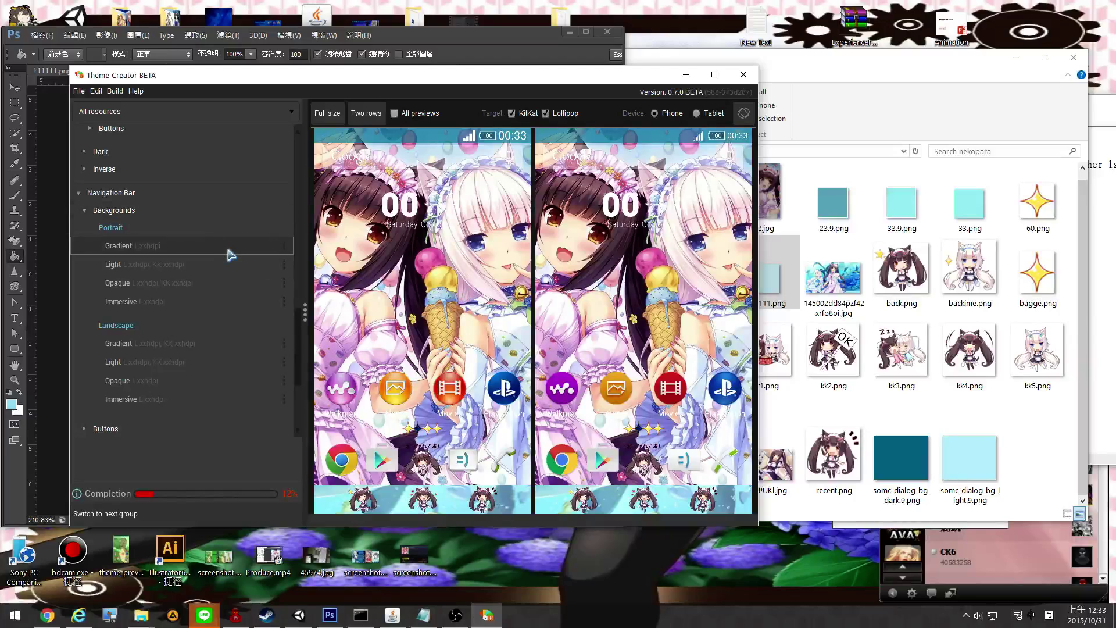
right_click(278, 250)
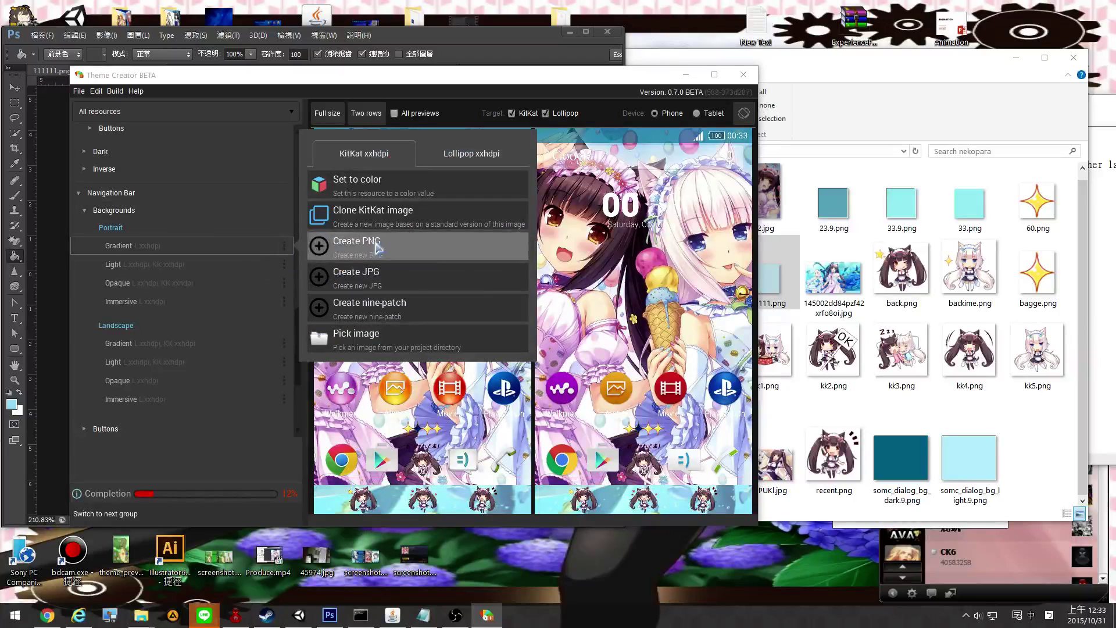
left_click(471, 154)
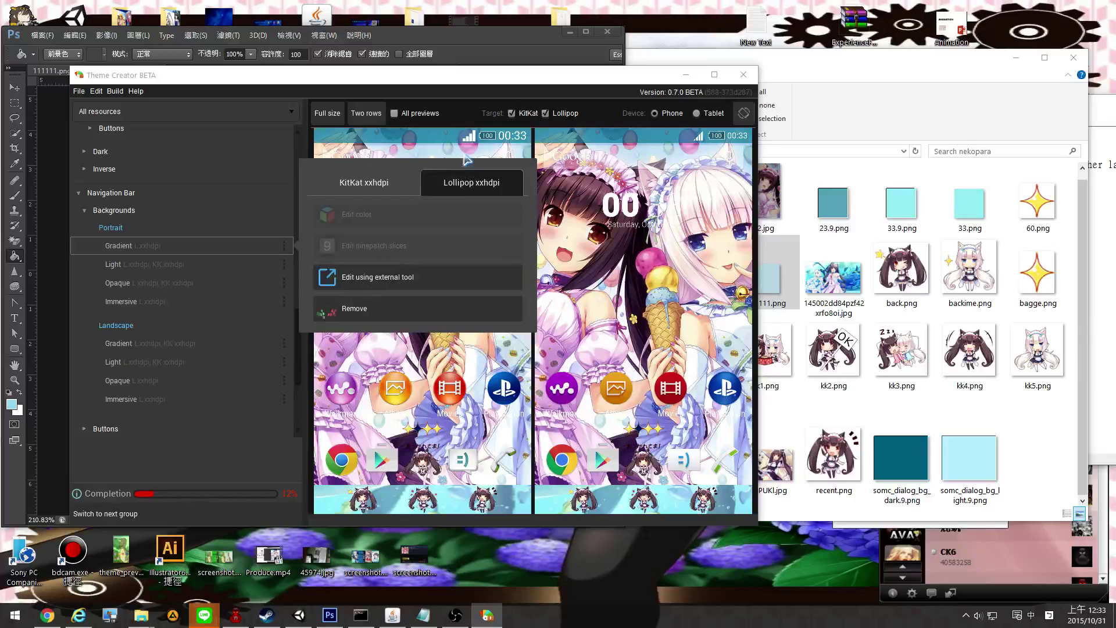
left_click(423, 304)
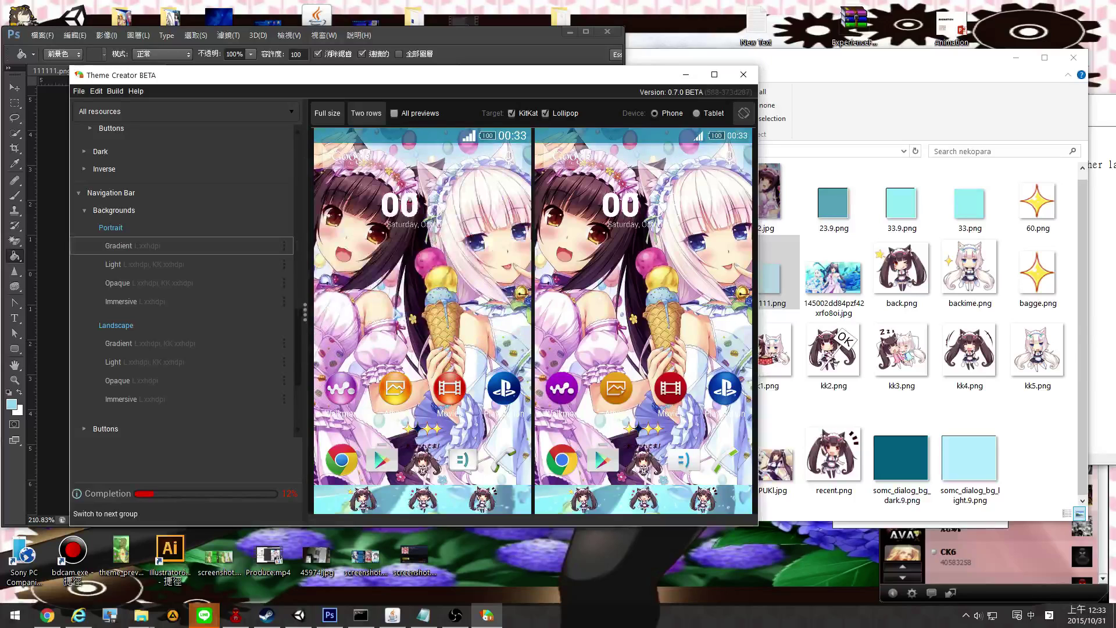
Assign 111111.9.png to the navigation bar's portrait Gradient background for KitKat xxhdpi
right_click(257, 249)
left_click(362, 328)
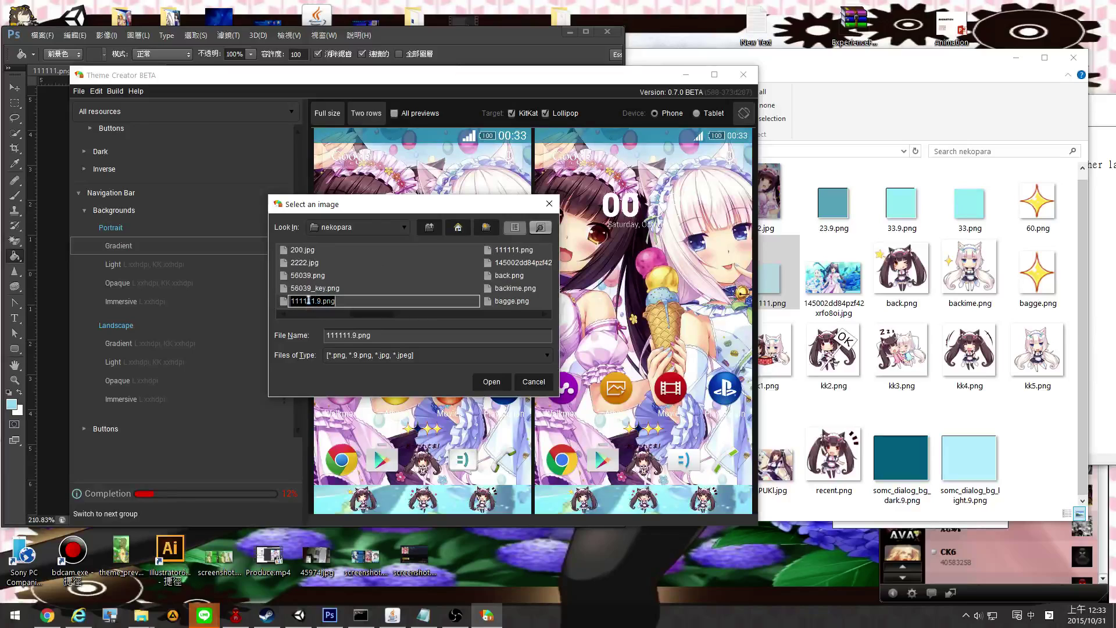
double_click(284, 301)
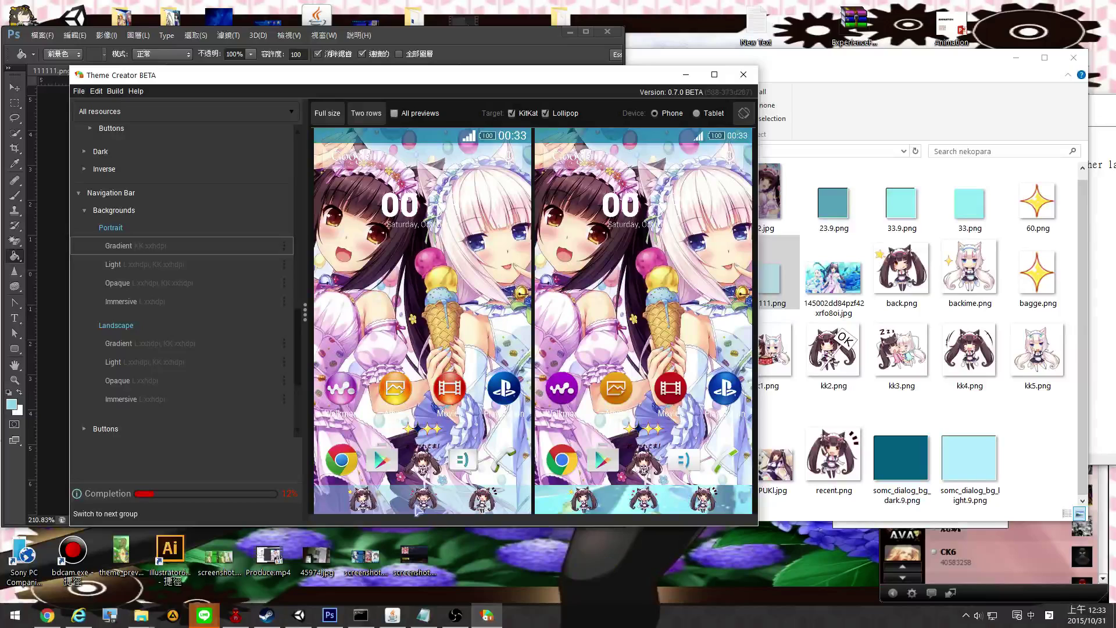
Examine the other portrait navigation bar backgrounds, plus the landscape Gradient and Light ones with the preview rotated to landscape
left_click(182, 265)
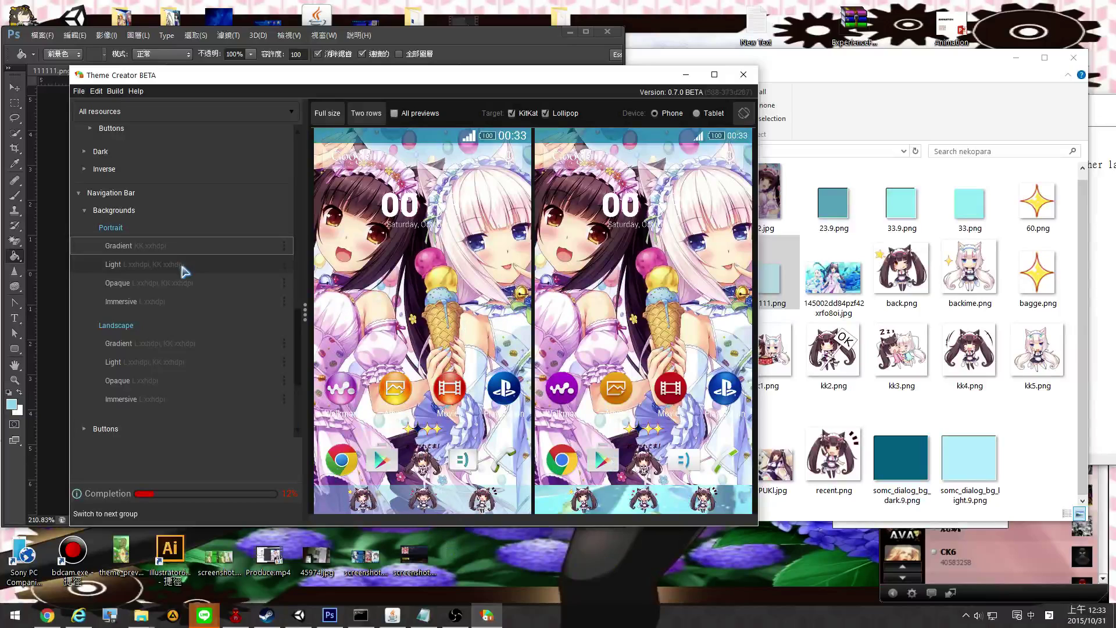
left_click(185, 283)
left_click(179, 306)
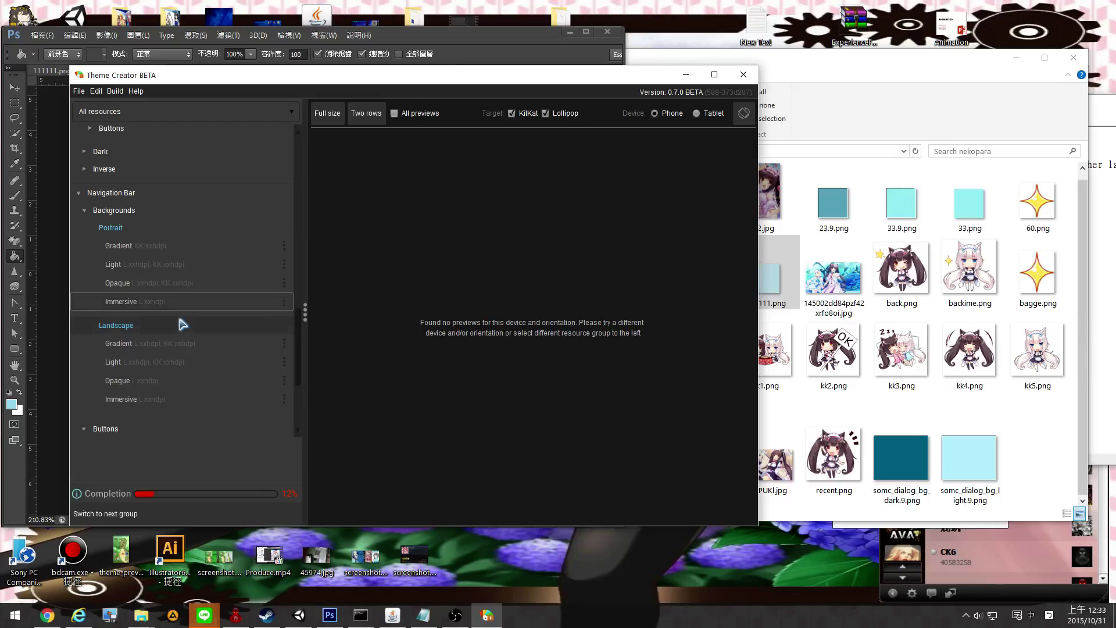
scroll(182, 319, "down", 2)
left_click(169, 273)
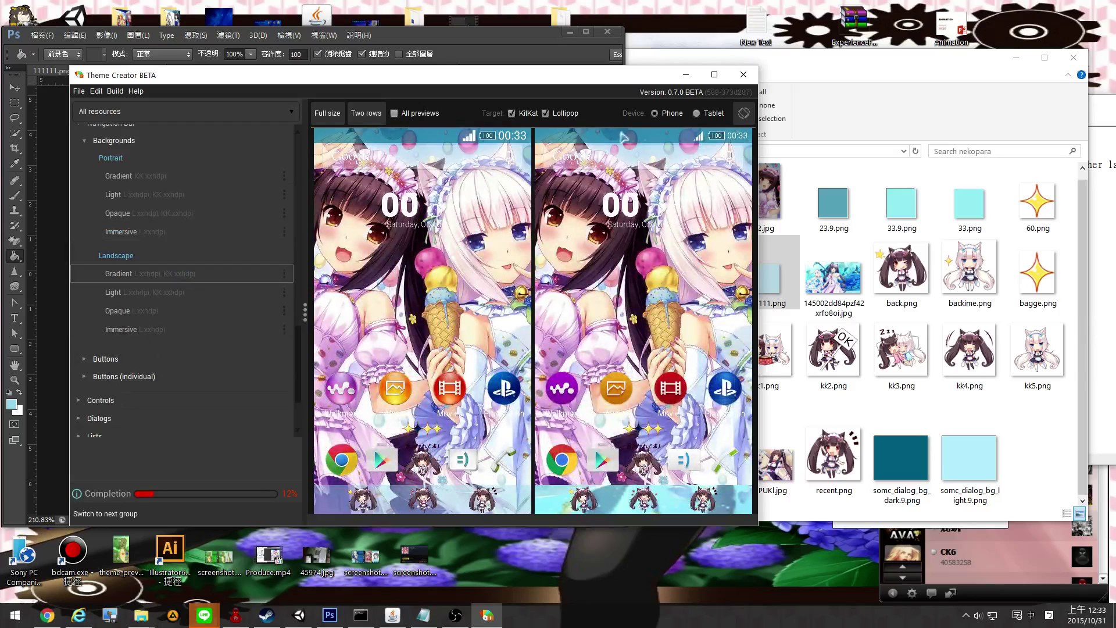
left_click(743, 114)
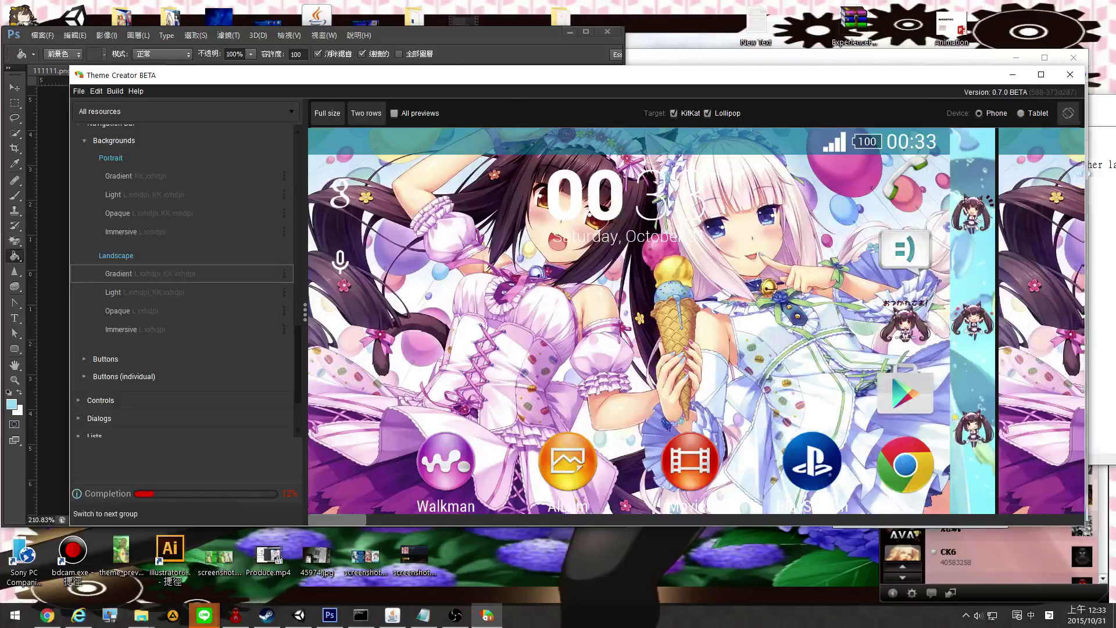
left_click_drag(365, 521, 1099, 521)
left_click(200, 296)
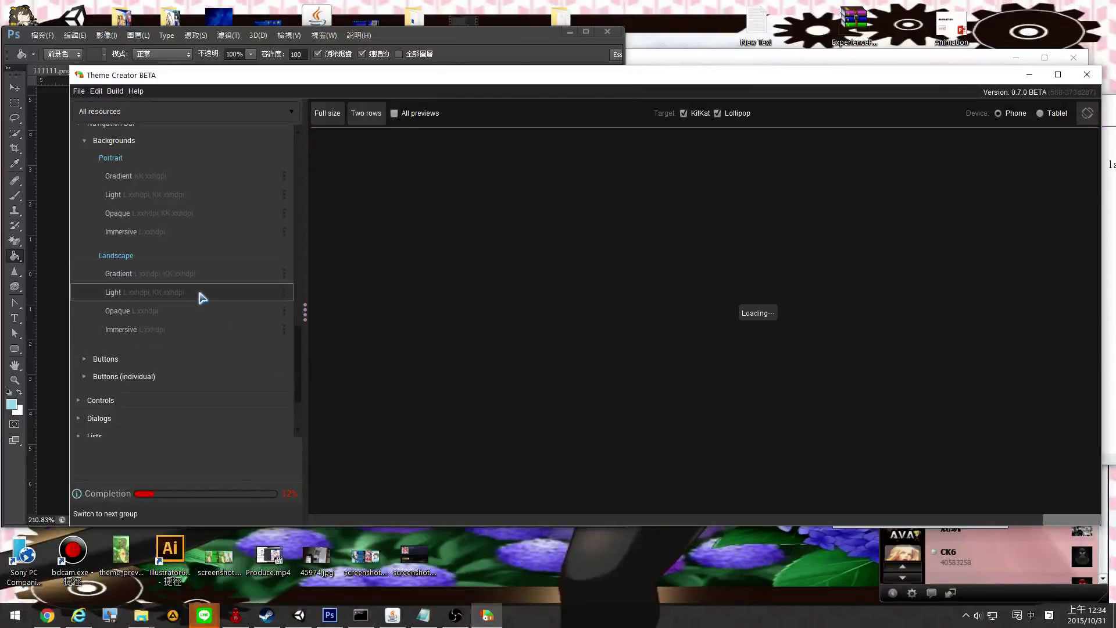
Examine the navigation bar's portrait Back, Home and Overview button resources with the preview rotated back to portrait
scroll(192, 308, "down", 3)
left_click(164, 291)
left_click(160, 319)
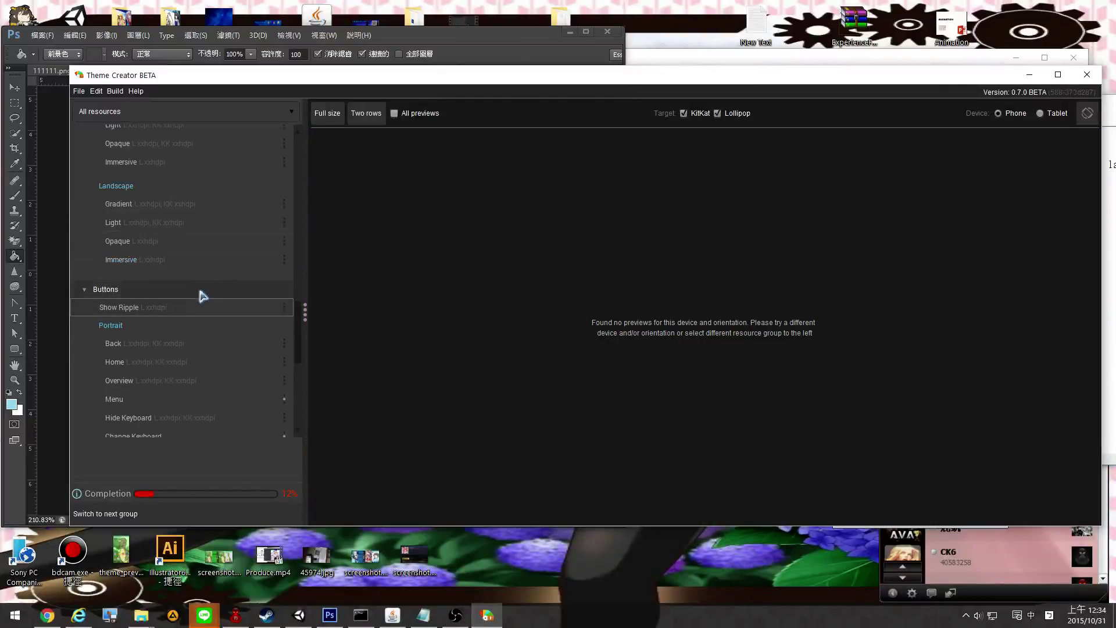
scroll(192, 288, "down", 3)
left_click(176, 211)
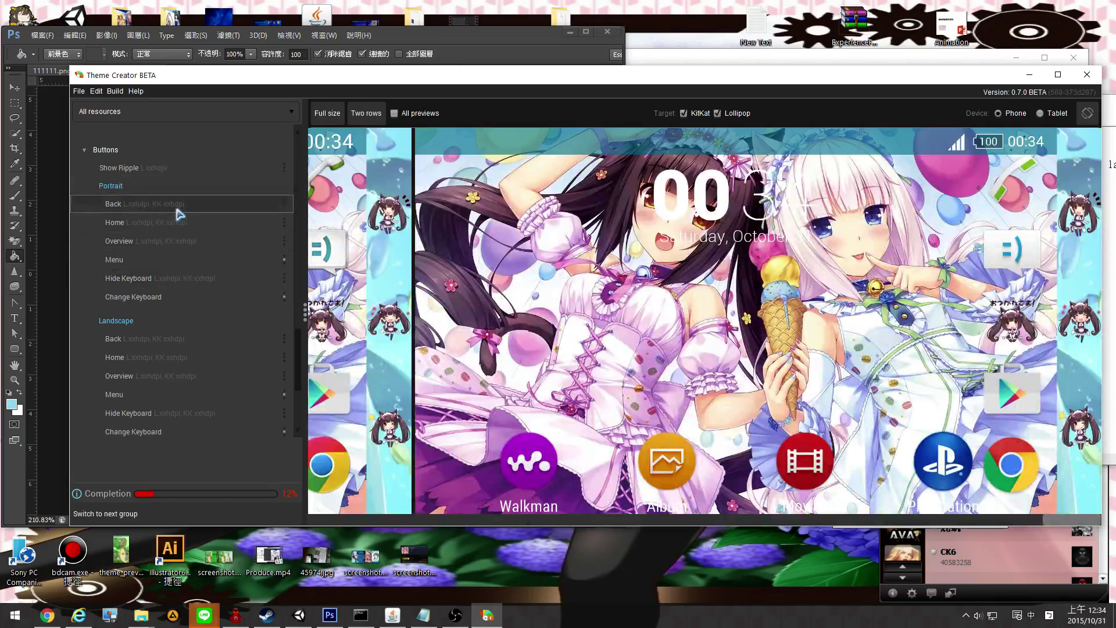
left_click(1086, 115)
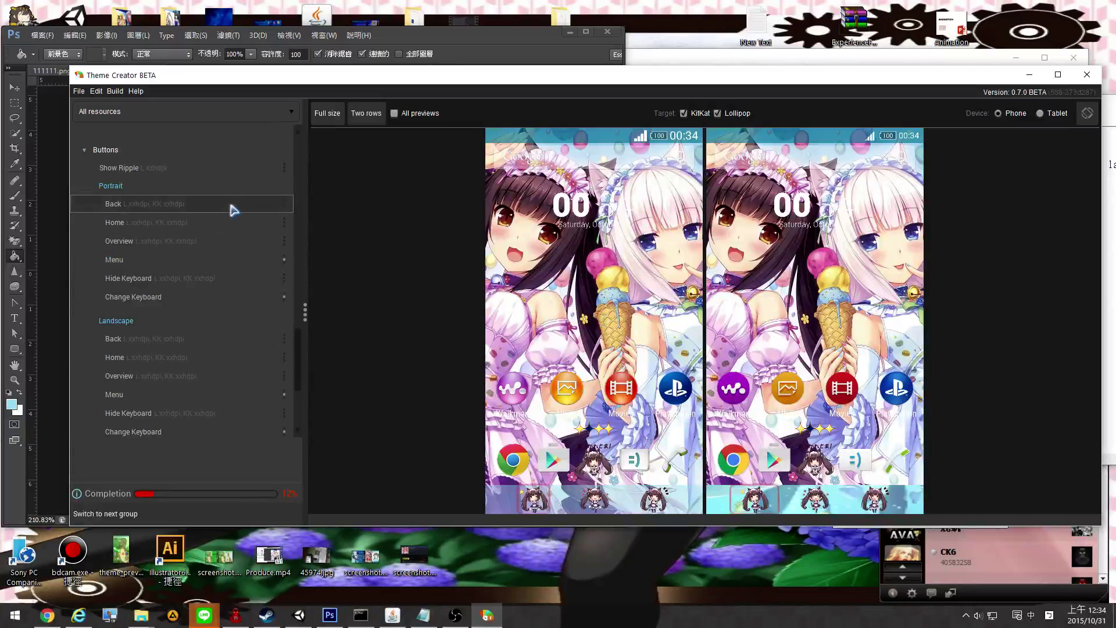
left_click(167, 227)
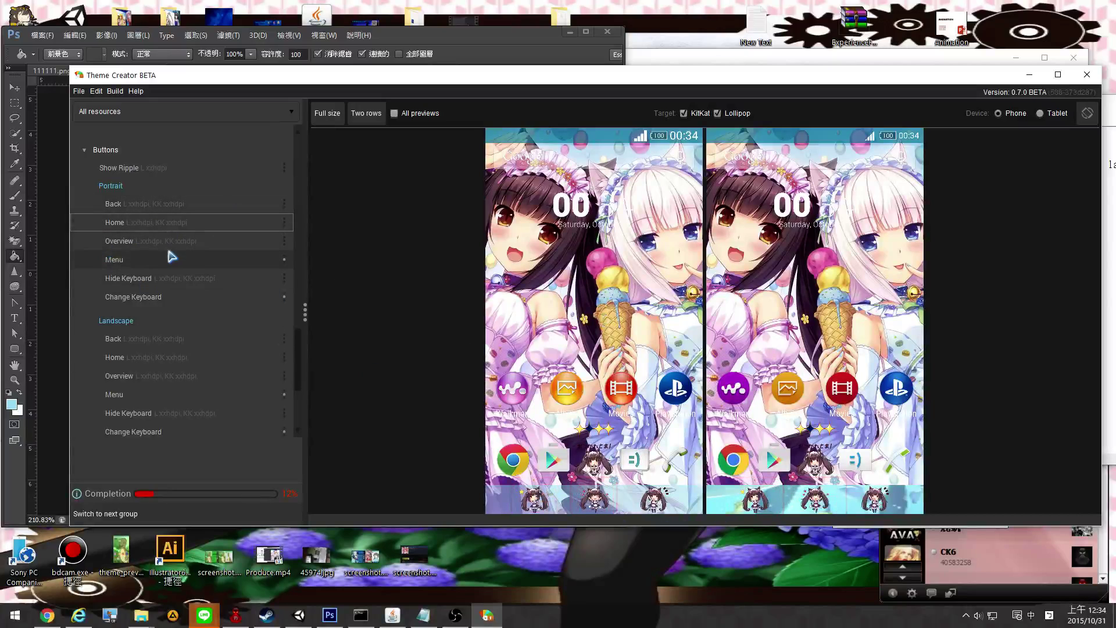
left_click(191, 244)
left_click(215, 206)
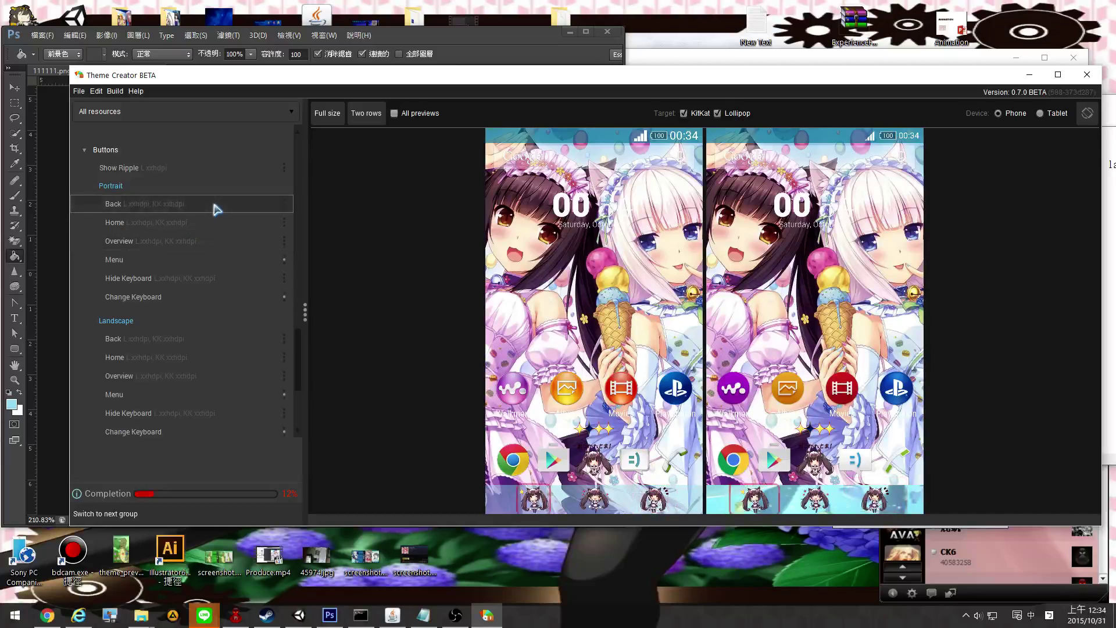
Examine the image versions available for the navigation bar's portrait Back button
left_click(283, 209)
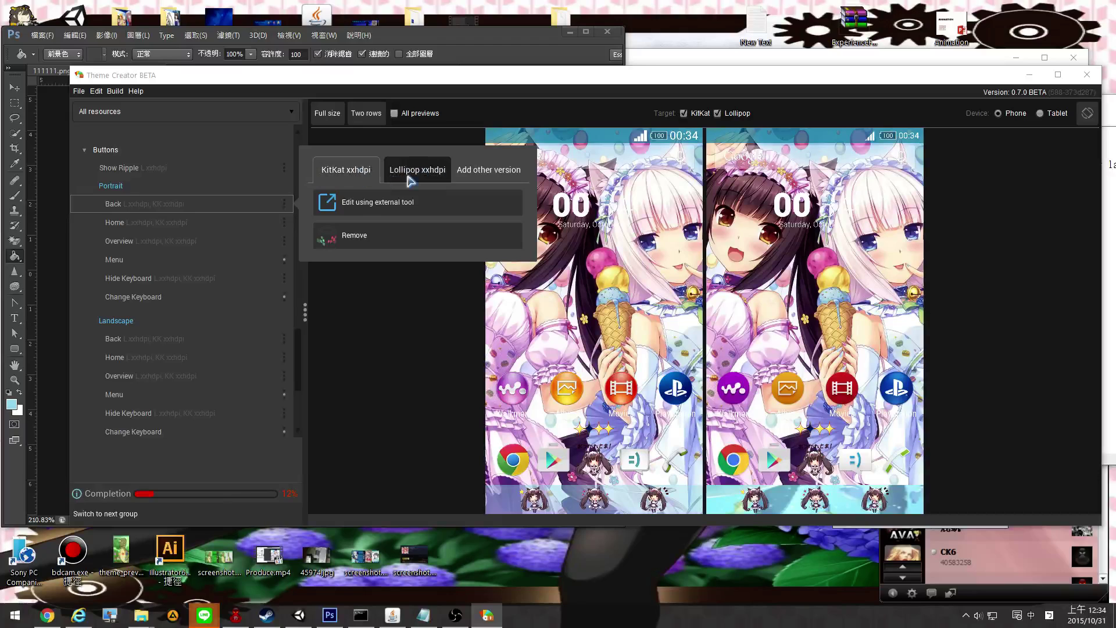
left_click(181, 233)
left_click(165, 339)
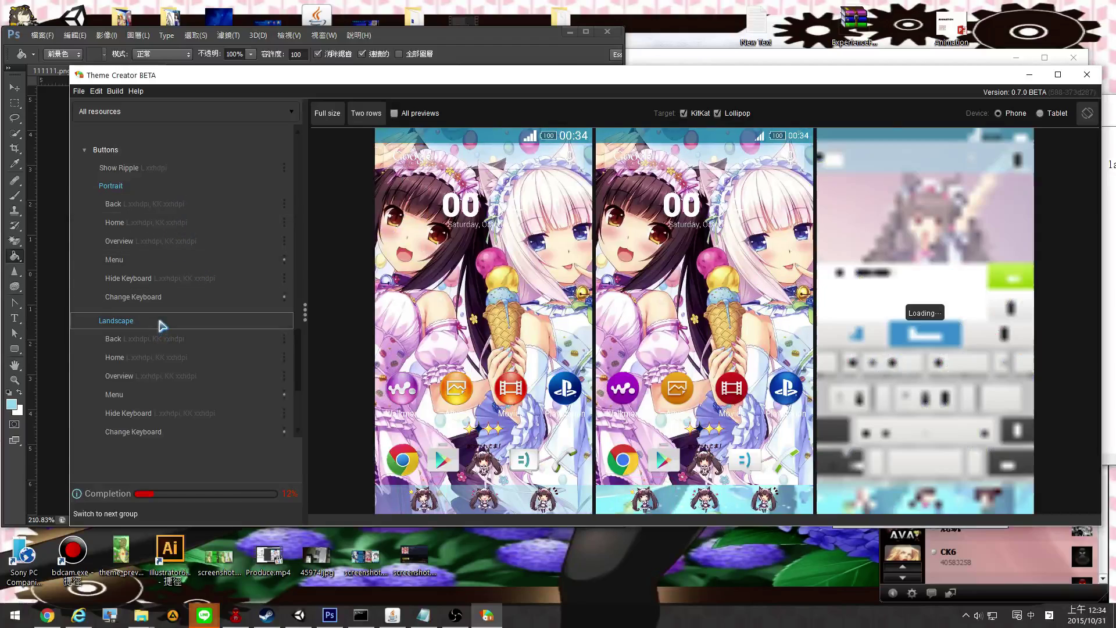
With the preview in landscape, replace the landscape Back button's Lollipop xxhdpi image with an automatically placed clone of the standard Lollipop image
left_click(1092, 116)
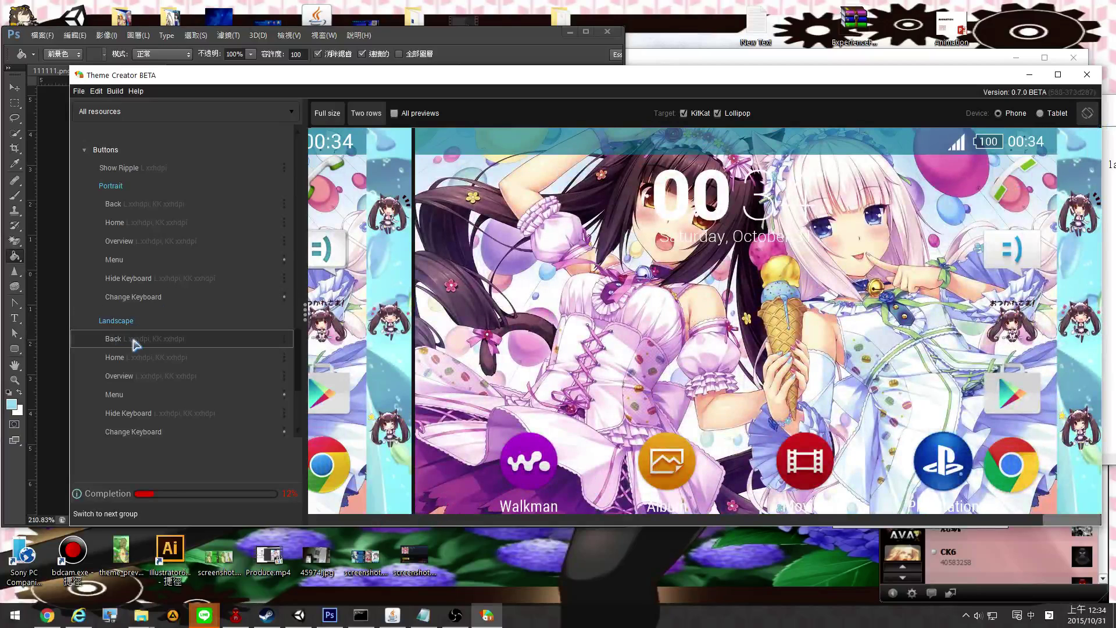
left_click(285, 338)
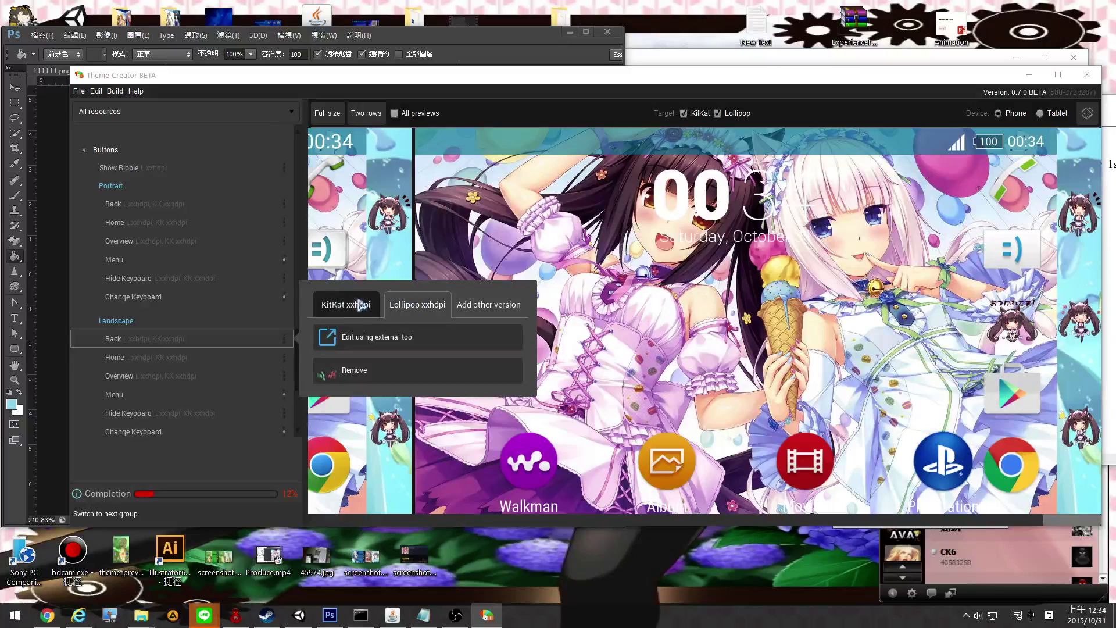
left_click(378, 372)
left_click(283, 339)
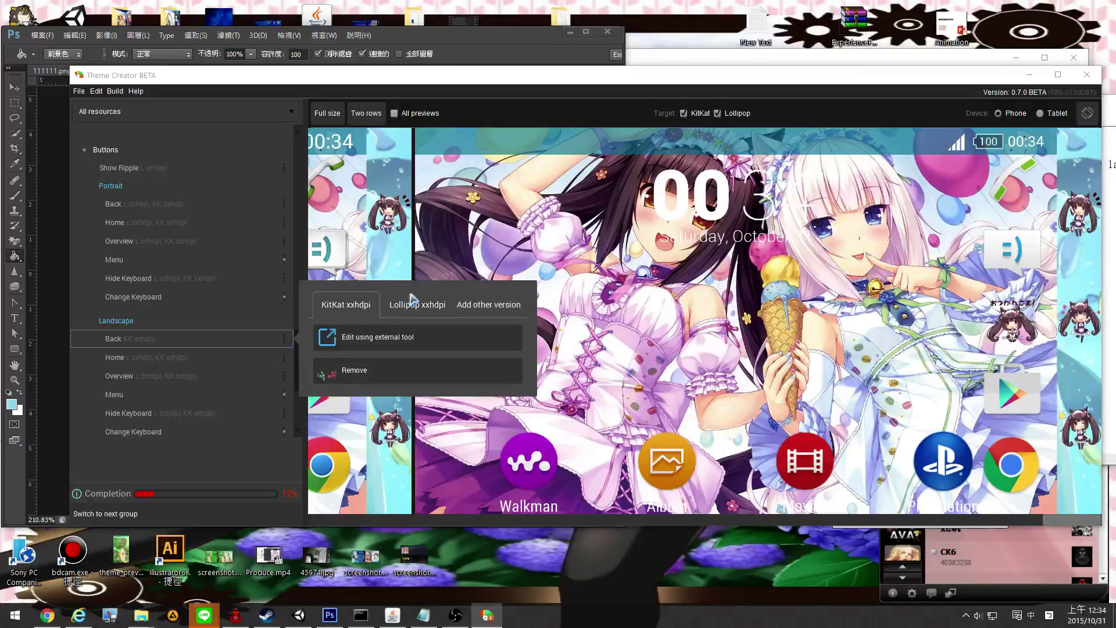
left_click(420, 301)
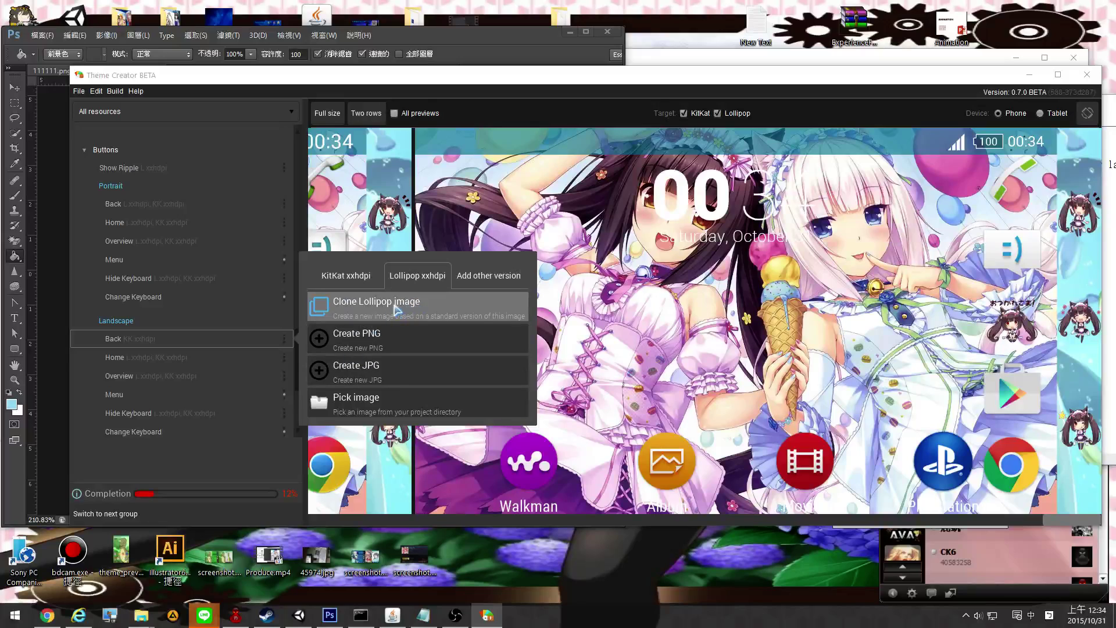
left_click(394, 305)
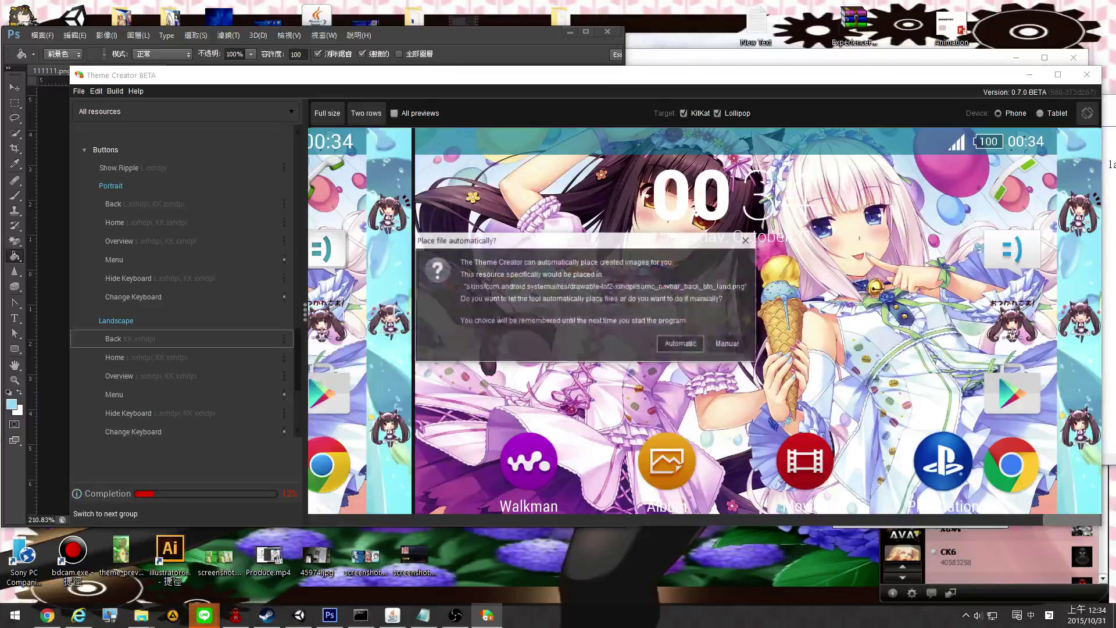
left_click(668, 342)
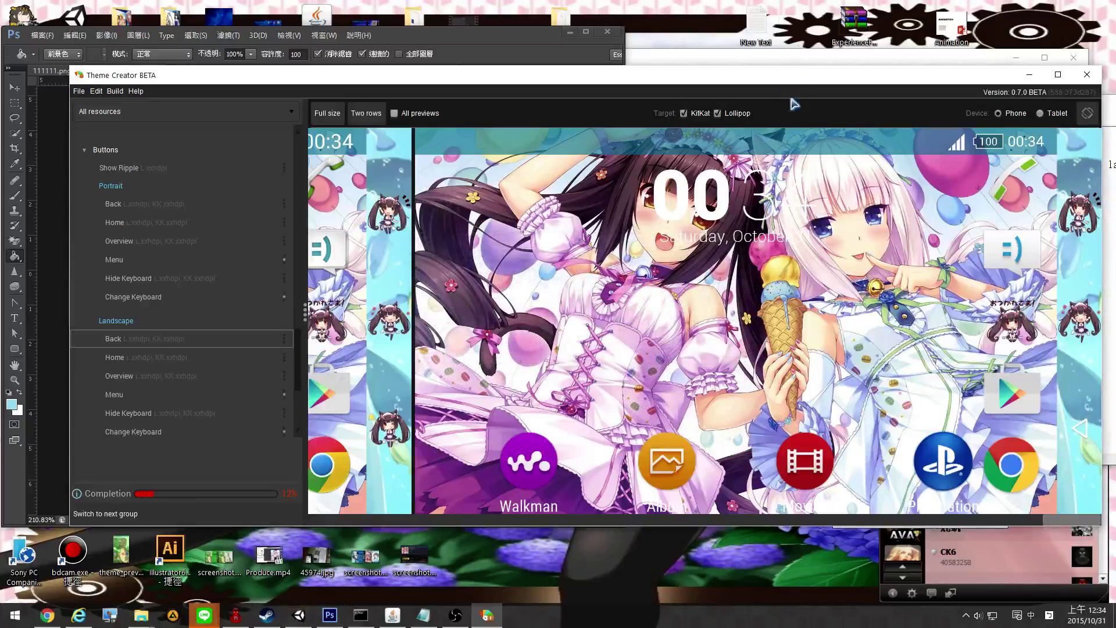
Switch to File Explorer and open the skins folder of the nekopara project
left_click(829, 61)
double_click(558, 186)
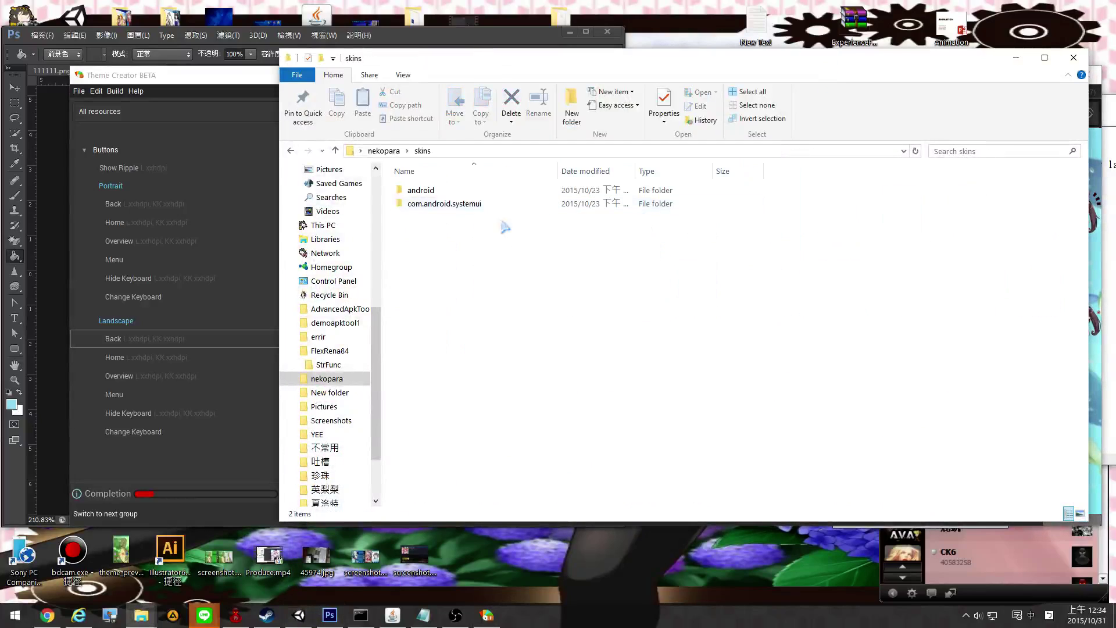
double_click(480, 190)
double_click(486, 190)
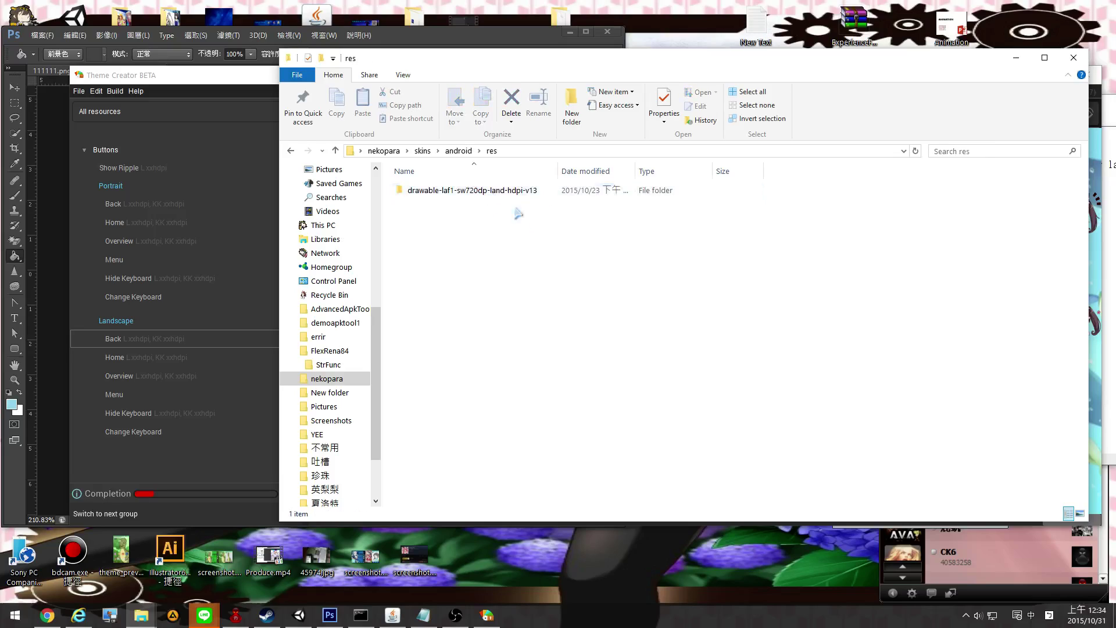
double_click(416, 192)
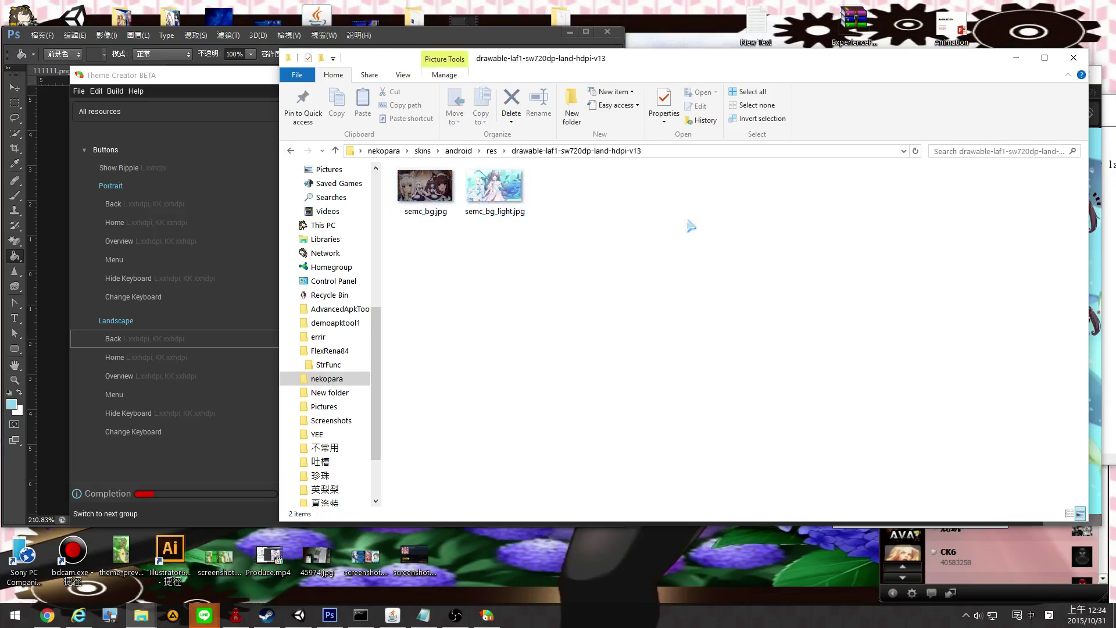
left_click(295, 156)
left_click(295, 156)
left_click(294, 156)
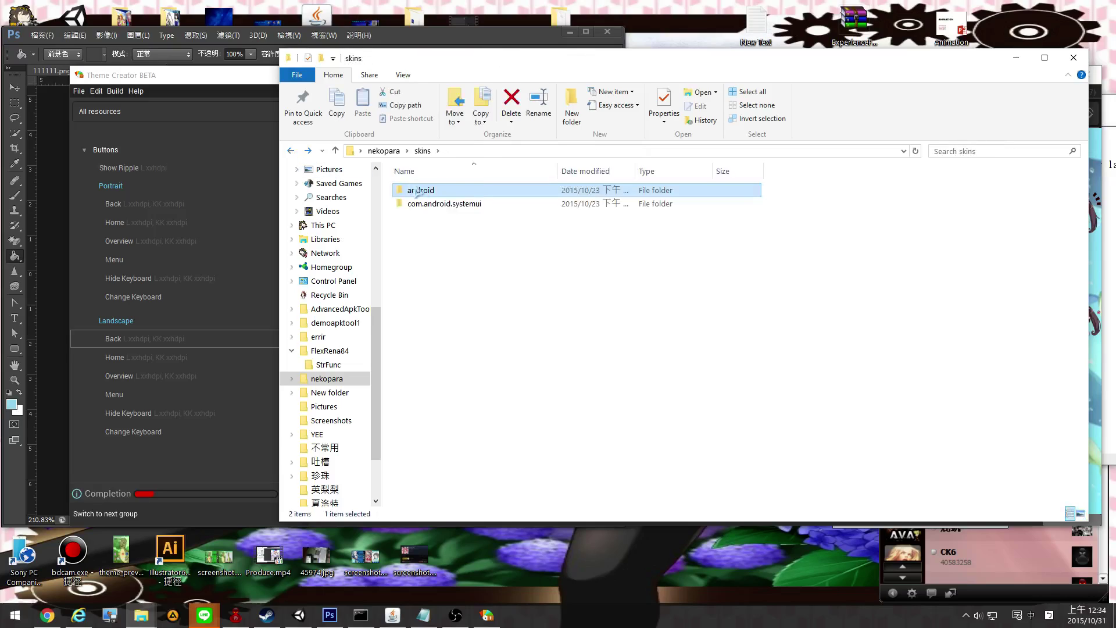
Open the drawable-laf2-xxhdpi folder under com.android.systemui's res folder and select somc_navbar_back_btn_land.png
double_click(443, 207)
double_click(456, 192)
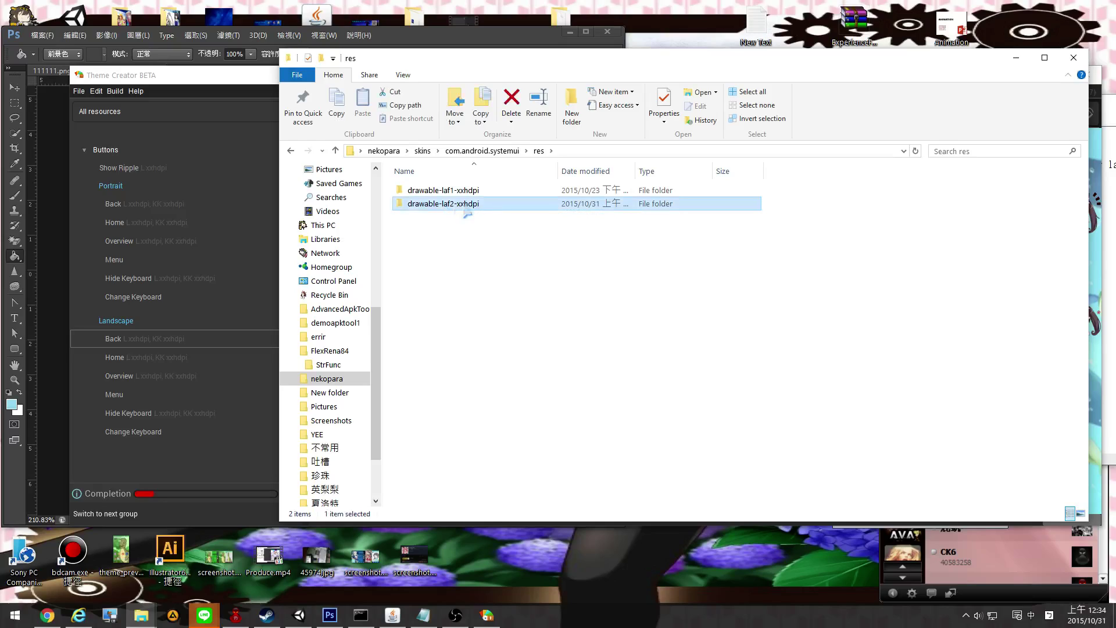
left_click(454, 208)
double_click(456, 205)
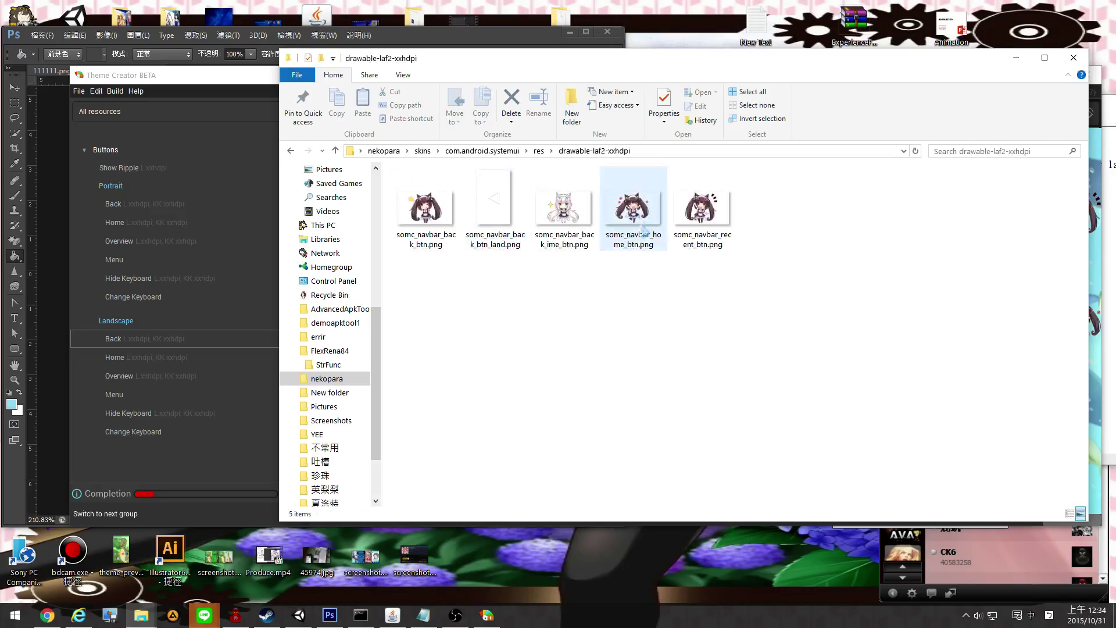
left_click(494, 206)
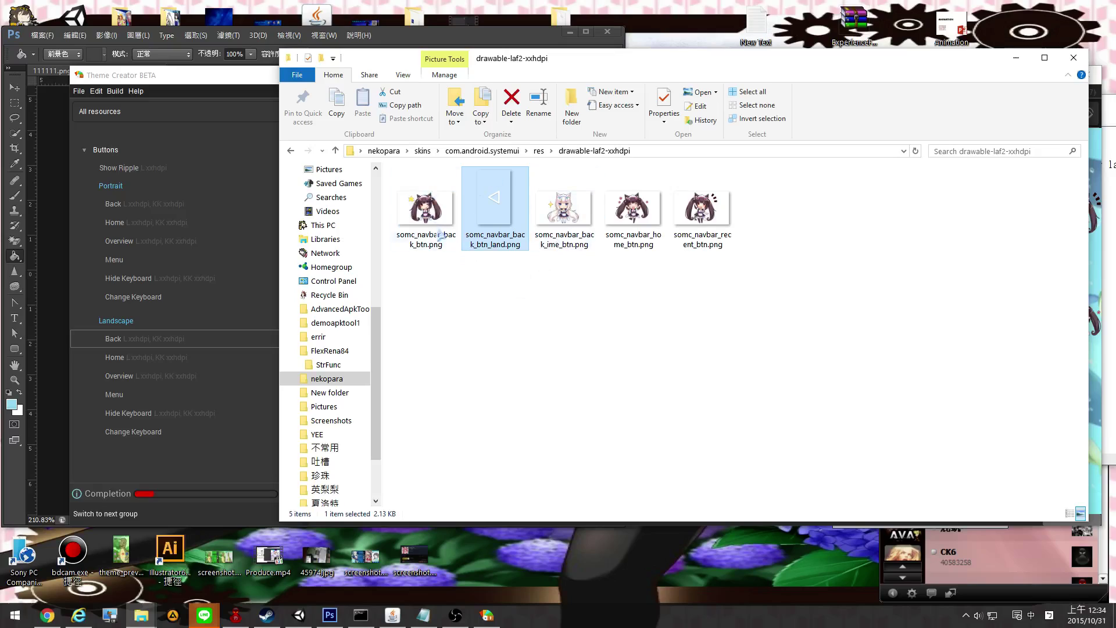
Switch to Photoshop, close 111111.png without saving, and open somc_navbar_back_btn_land.png from the folder
left_click(343, 620)
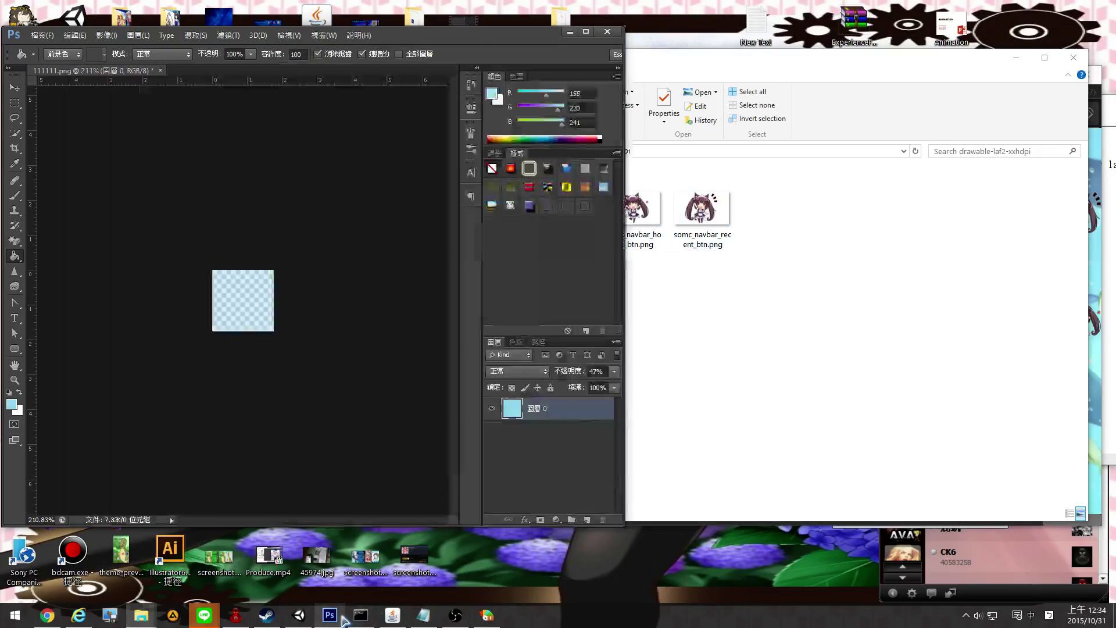
key("ctrl+w")
left_click(330, 227)
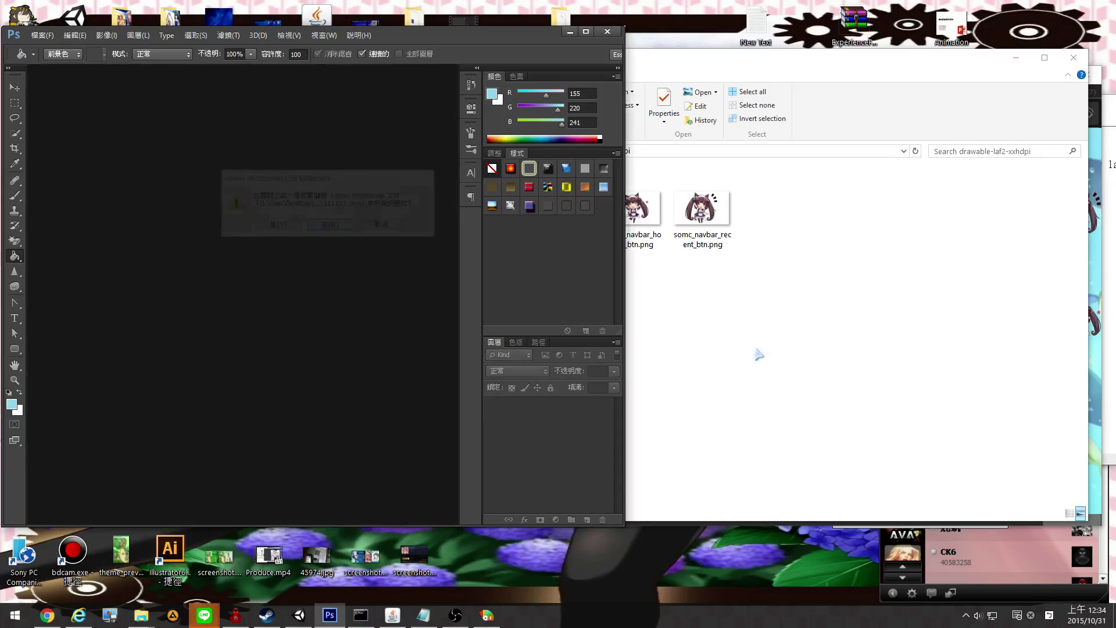
left_click(758, 353)
left_click_drag(481, 201, 213, 285)
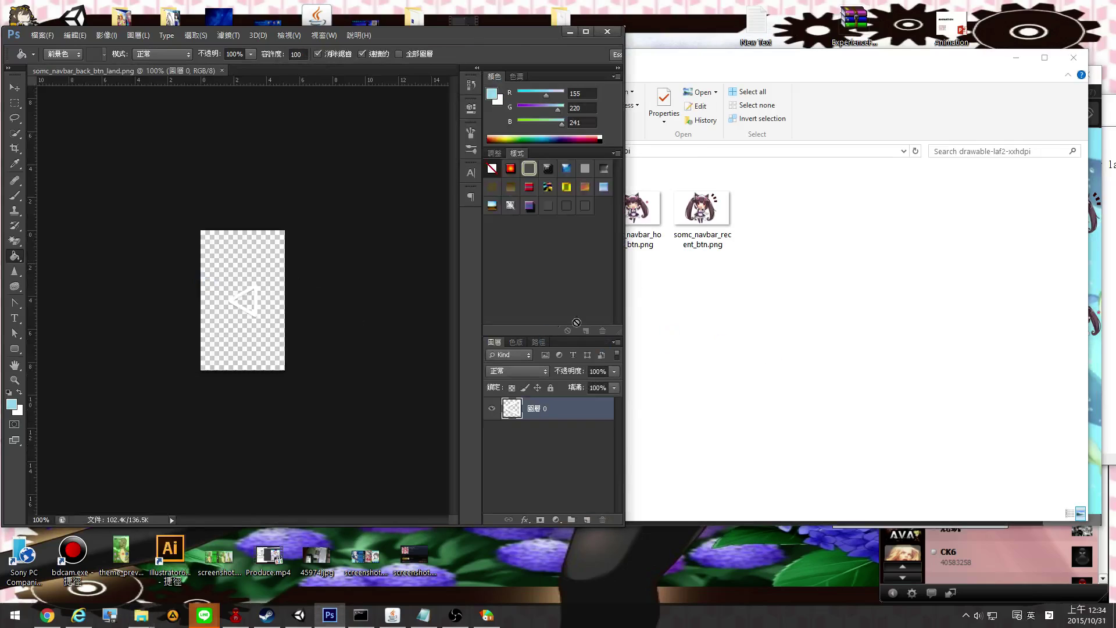
Place somc_navbar_back_btn.png as a new layer in the landscape Back image and hide the original arrow layer
left_click(660, 320)
left_click_drag(423, 210, 198, 339)
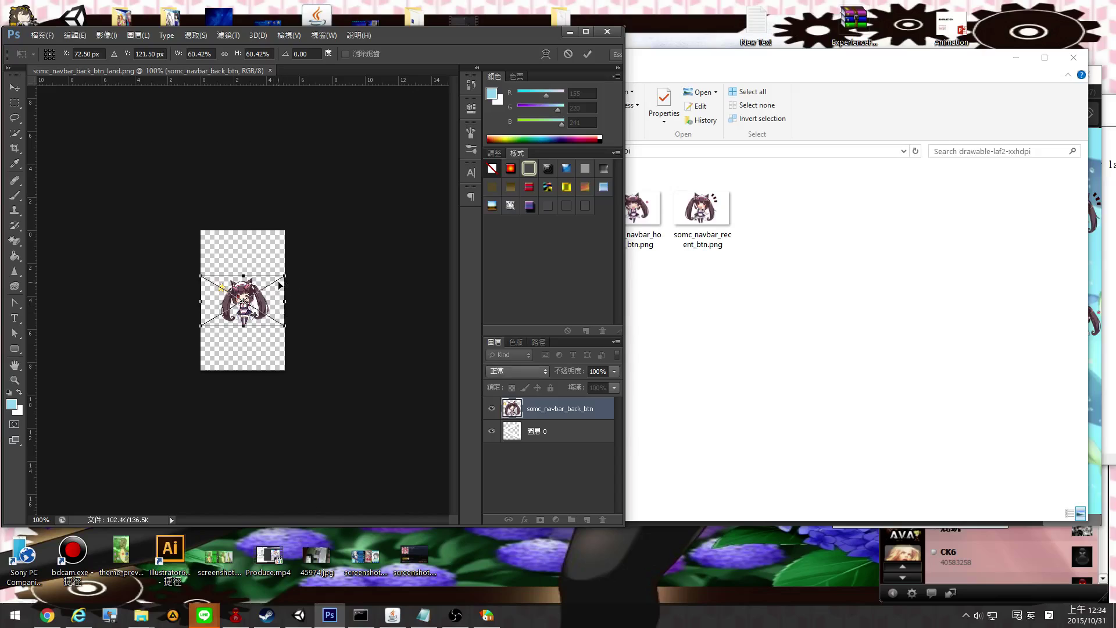
key("Return")
key("ctrl+w")
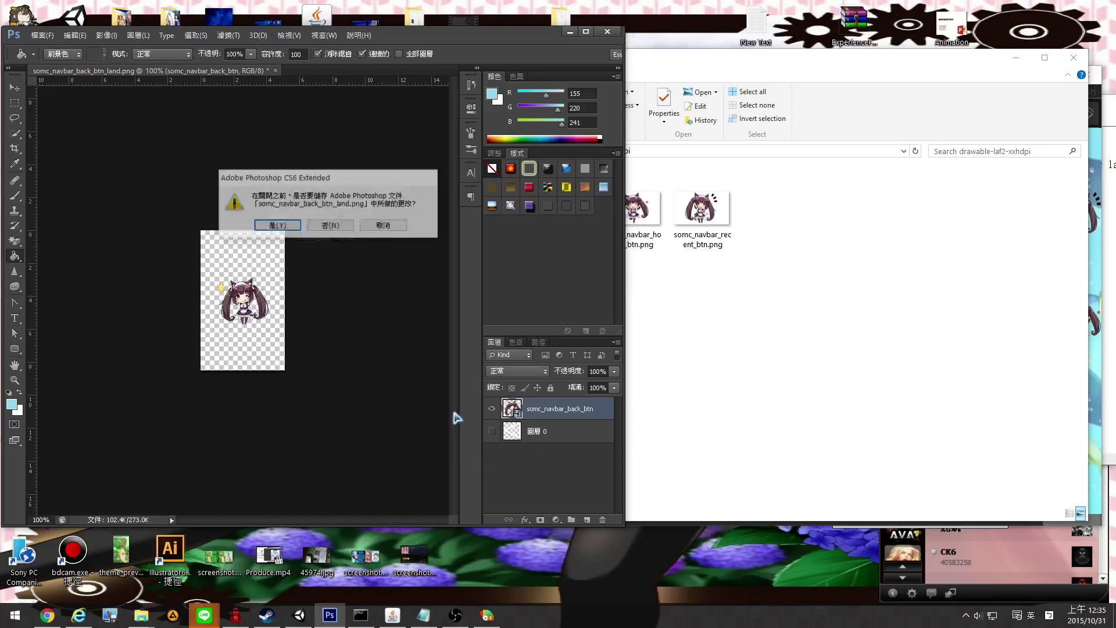
left_click(384, 225)
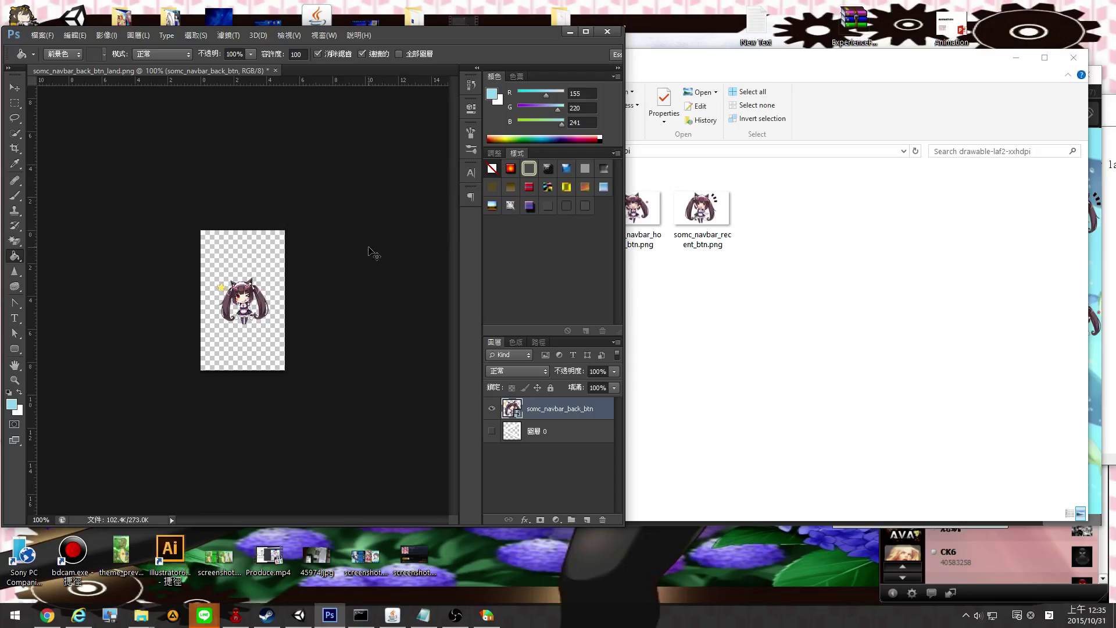
Save the image as a PNG over somc_navbar_back_btn_land.png and check the landscape preview in Theme Creator
key("ctrl+shift+s")
left_click(387, 302)
left_click(294, 440)
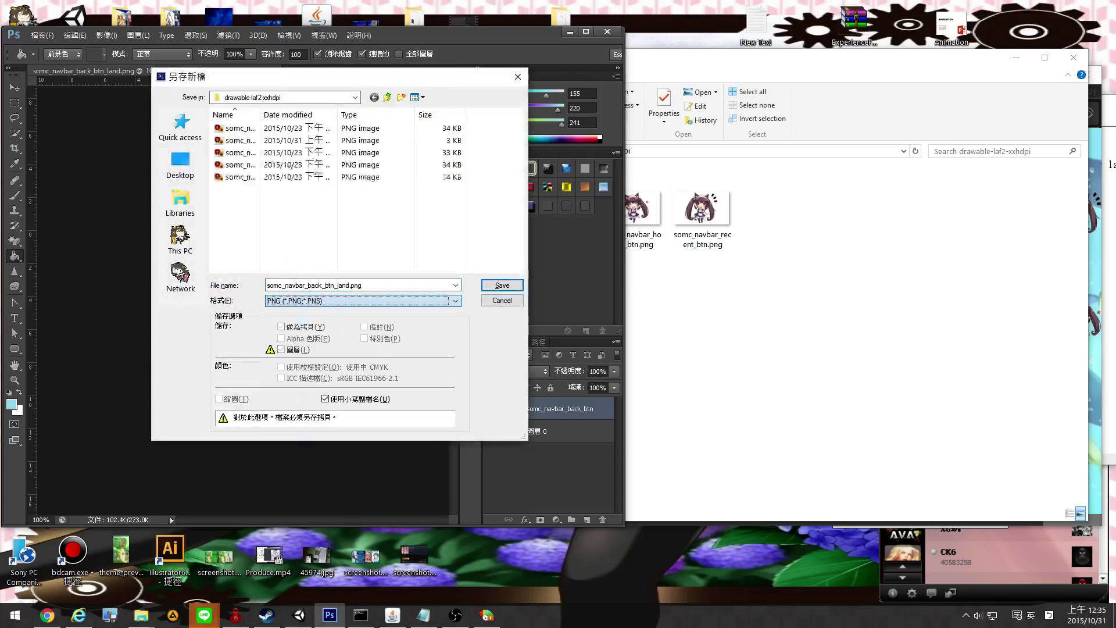
left_click(496, 285)
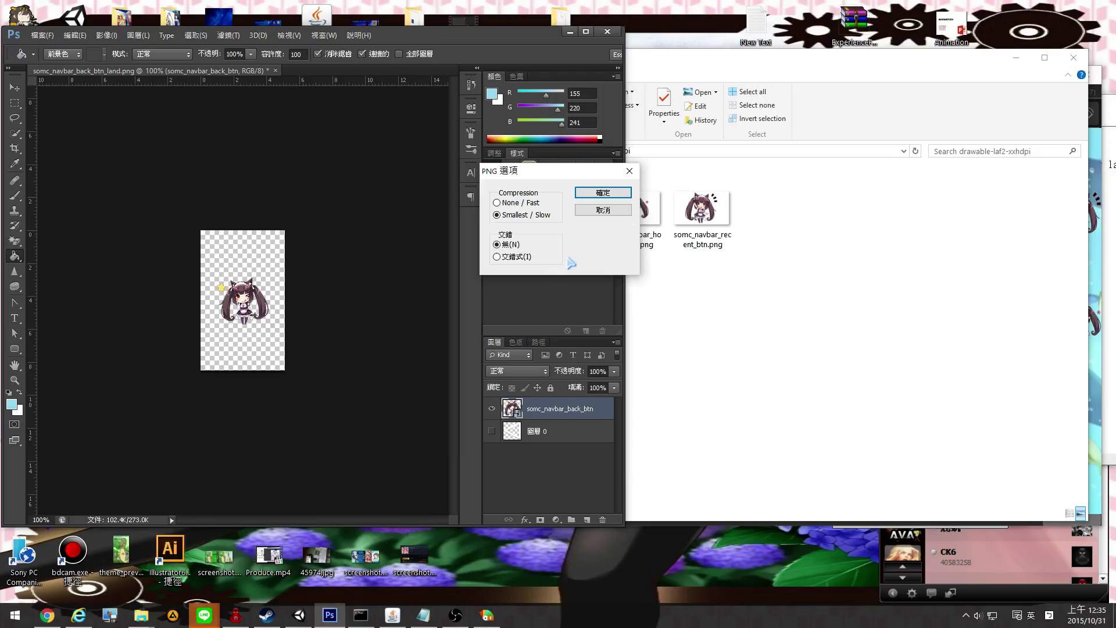
left_click(602, 195)
left_click(393, 615)
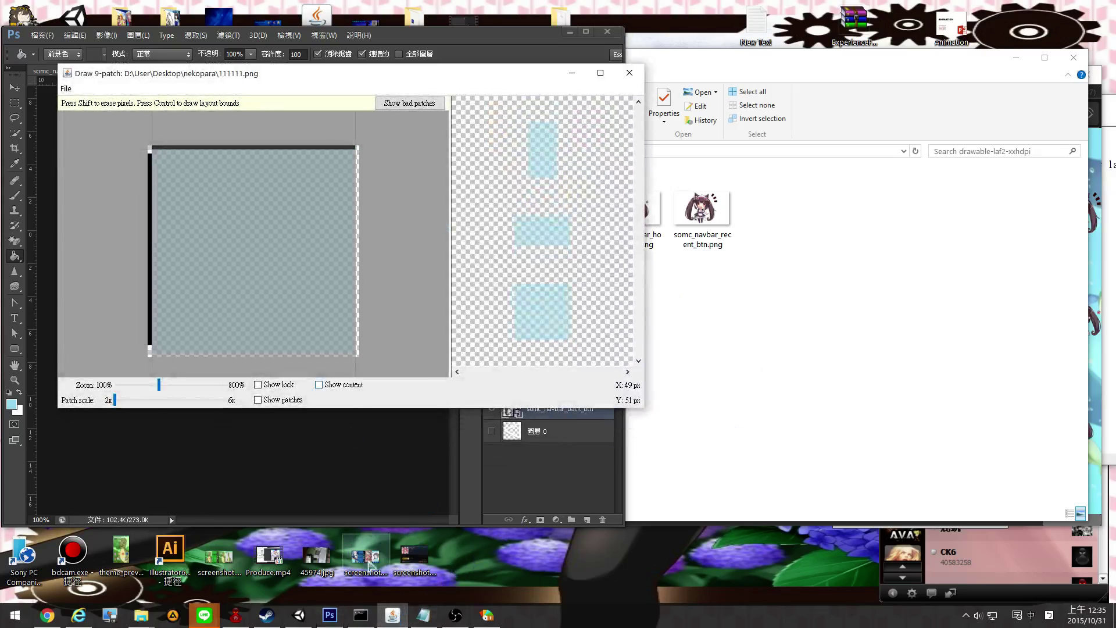
left_click(480, 619)
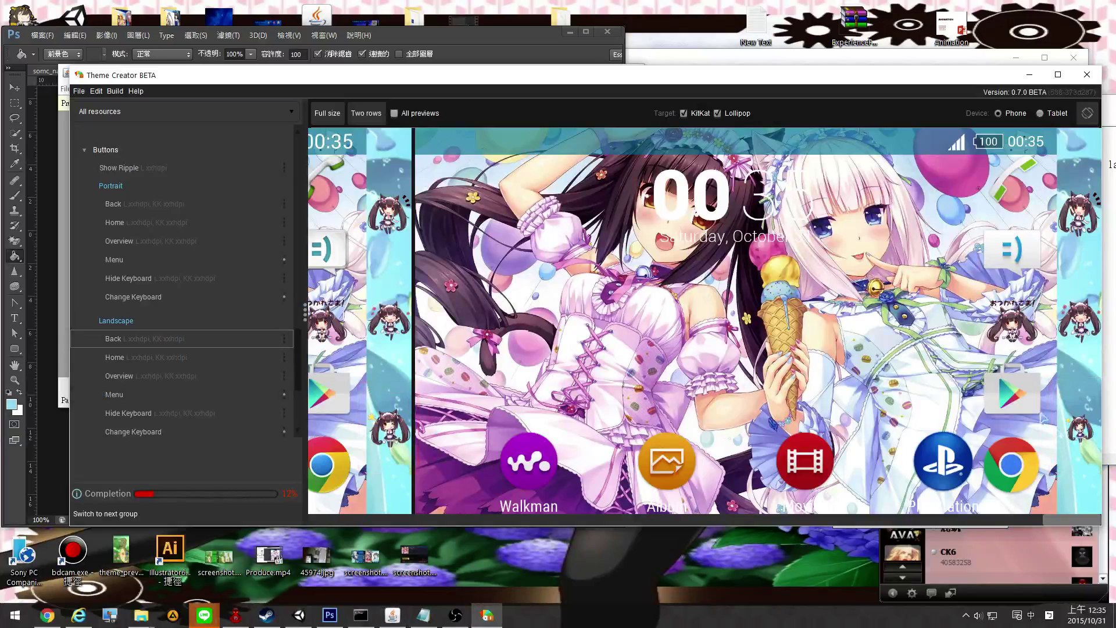
Back in Photoshop, scale the placed character to about 95.83% and move it to around X 74 px, Y 109 px
left_click(509, 49)
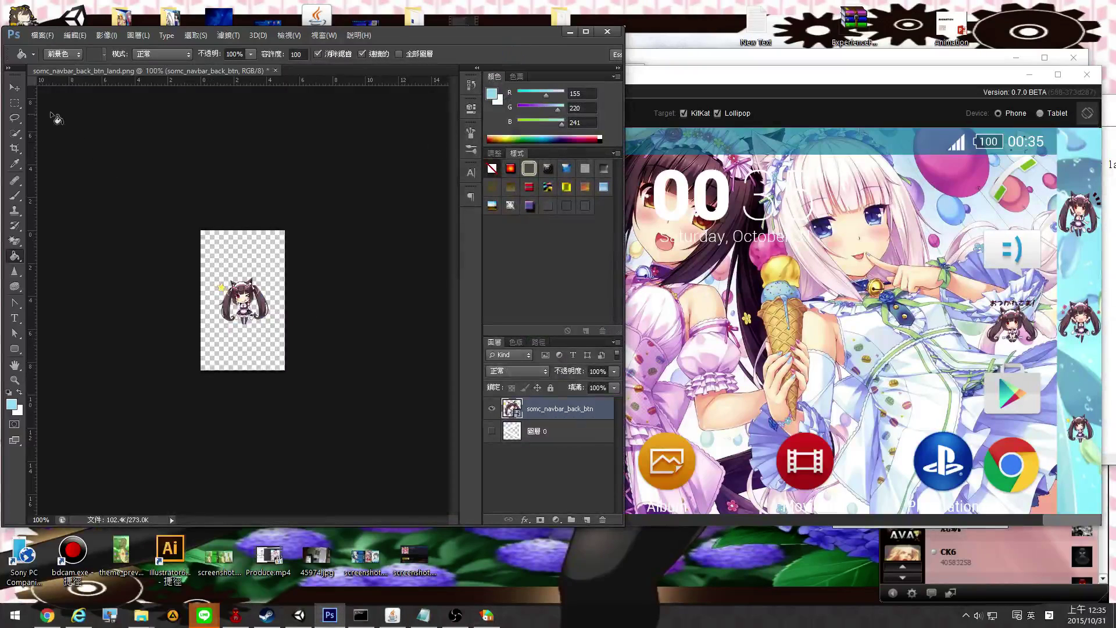
left_click(22, 90)
key("ctrl+t")
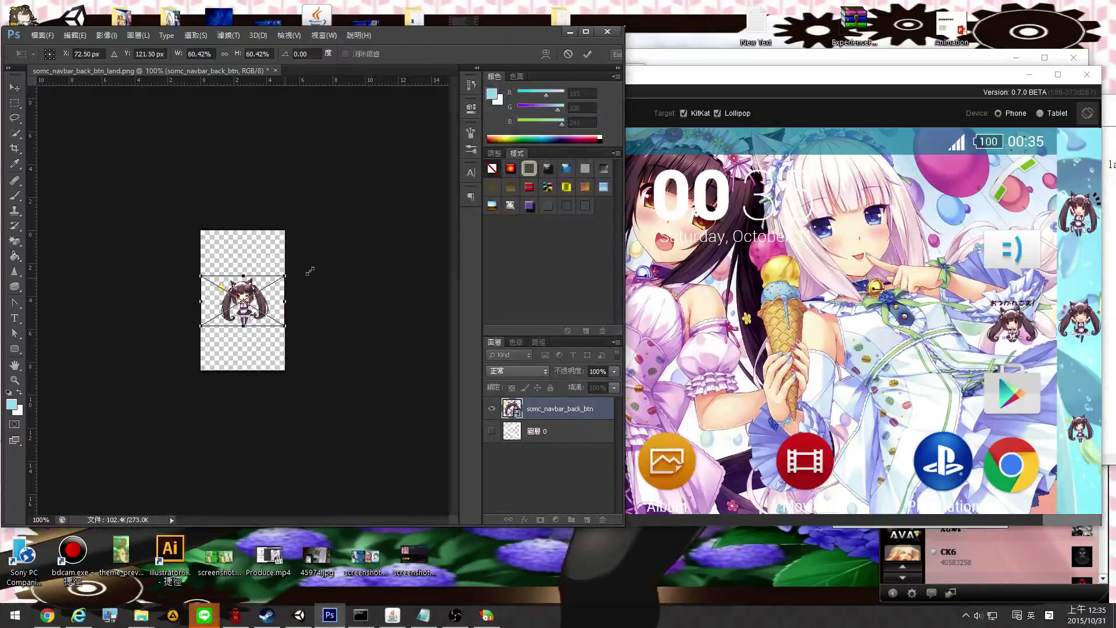
left_click_drag(310, 271, 337, 243)
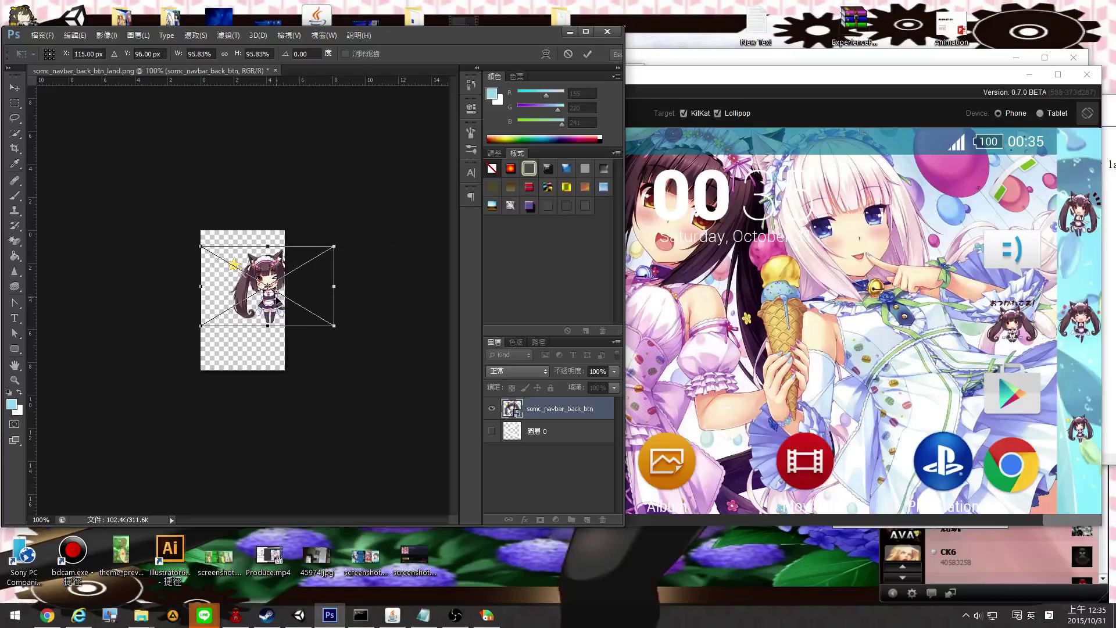
left_click_drag(271, 299, 248, 289)
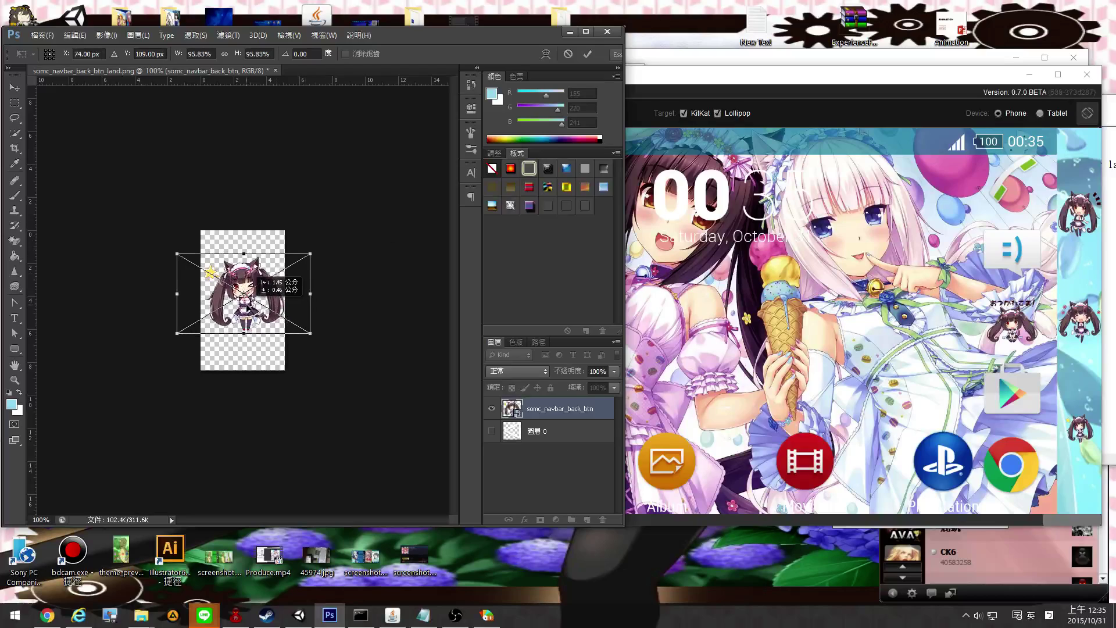
key("Return")
Save the enlarged version as a PNG replacing somc_navbar_back_btn_land.png and return to Theme Creator
key("ctrl+shift+s")
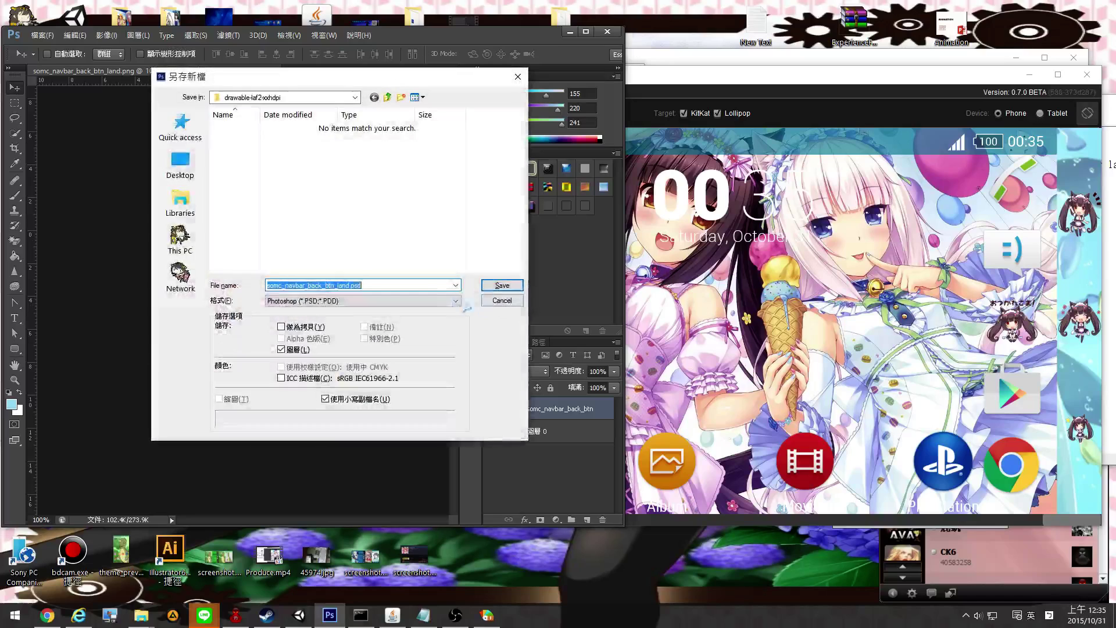
left_click(333, 300)
left_click(308, 439)
left_click(501, 285)
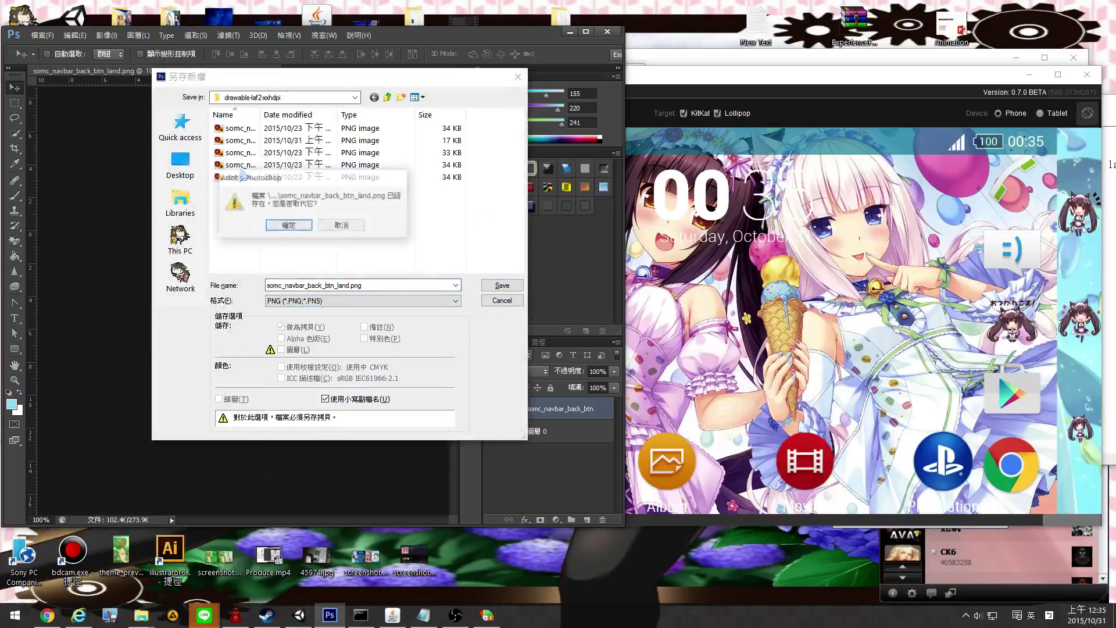
key("Return")
left_click(1025, 413)
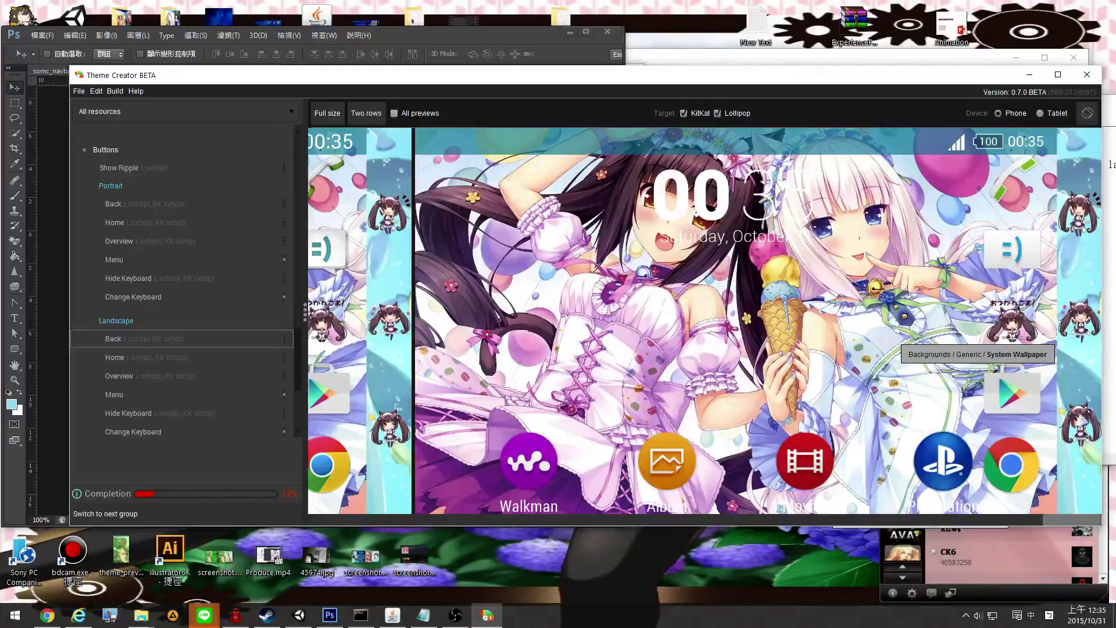
Examine the Dialogs resource group and its Light section
left_click(144, 397)
scroll(158, 399, "down", 3)
left_click(140, 320)
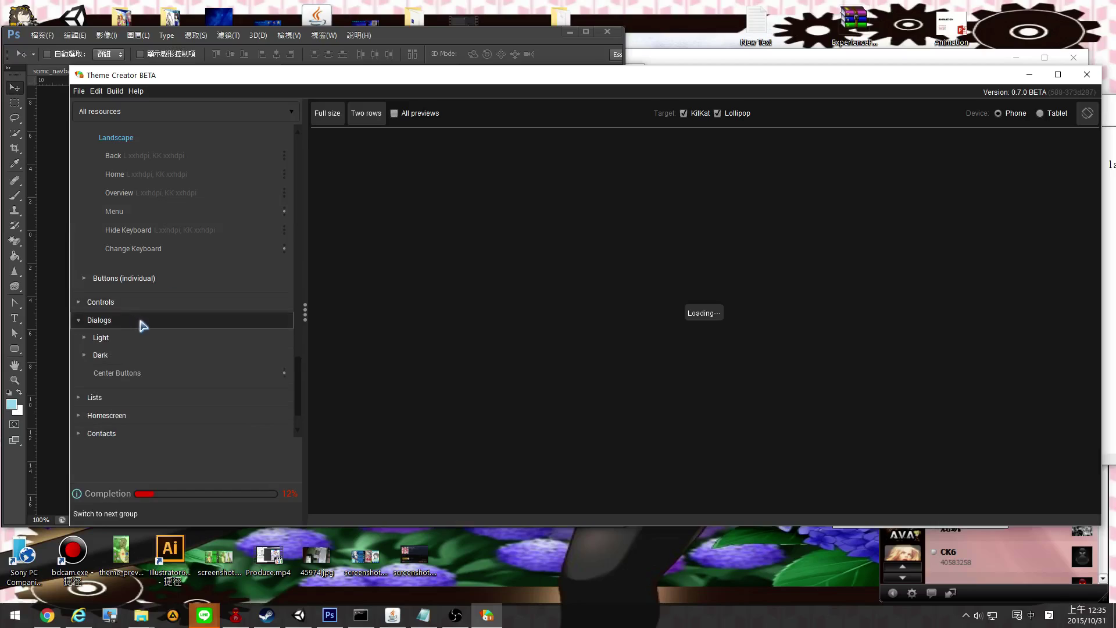
left_click(129, 338)
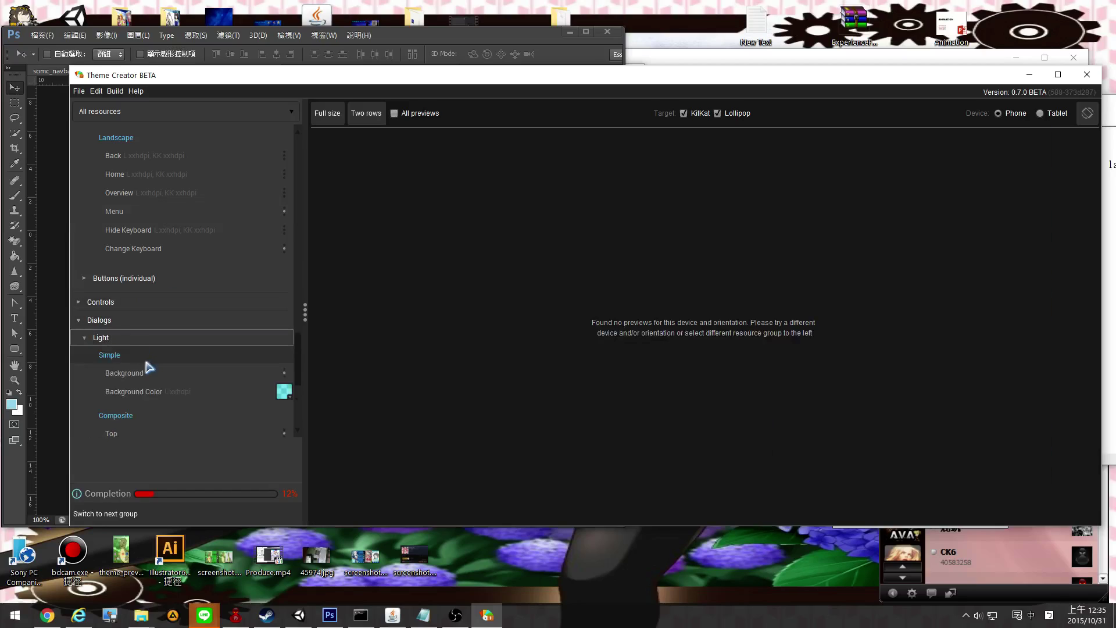
left_click(146, 321)
left_click(162, 325)
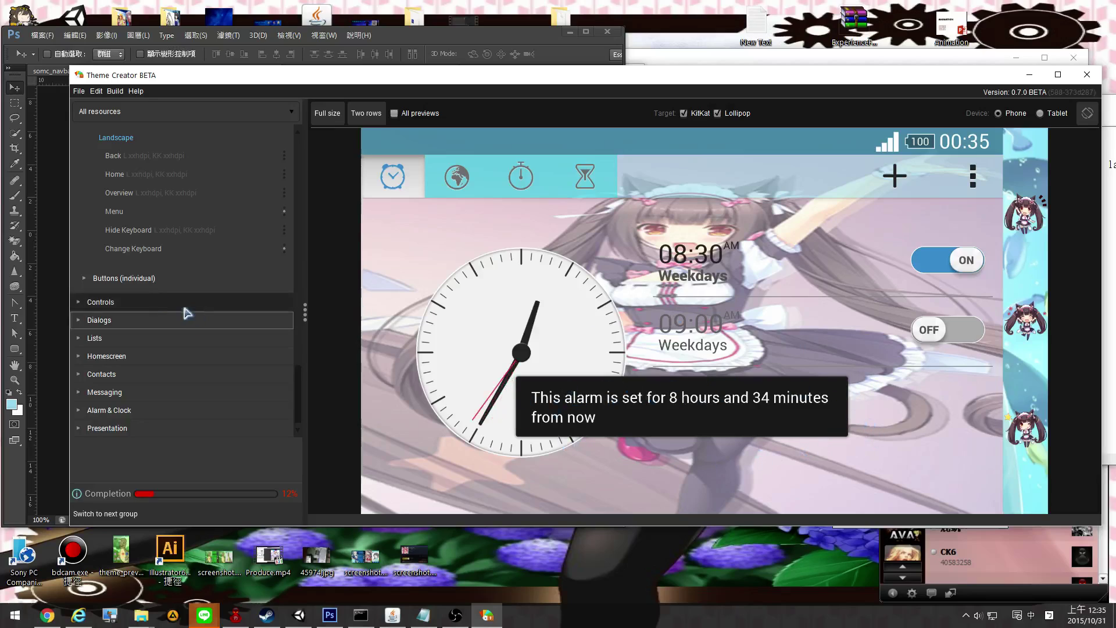
Examine the Controls resource group and its Light section with the control previews
scroll(163, 279, "up", 2)
scroll(168, 274, "down", 2)
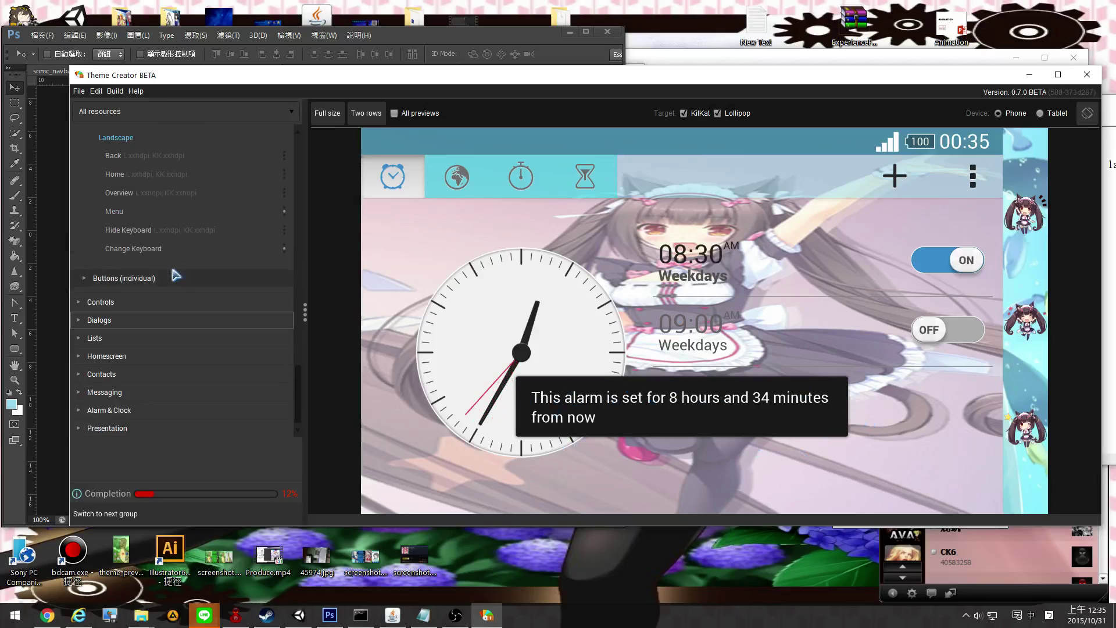
left_click(158, 303)
left_click(158, 319)
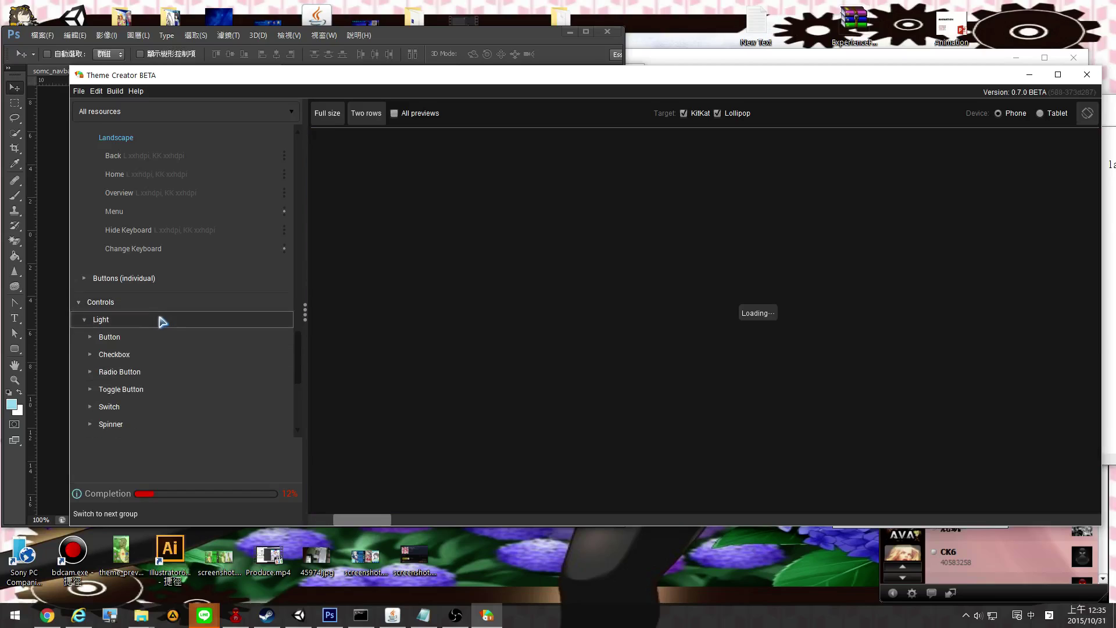
left_click(152, 334)
left_click(160, 303)
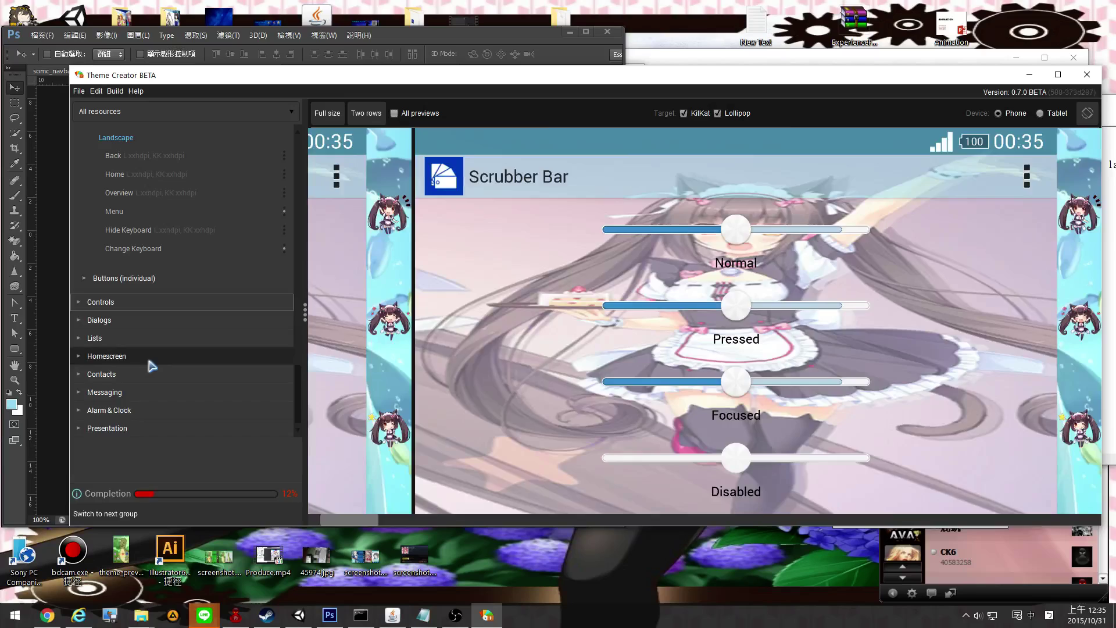
Examine the Phone, Tablet, Badges and Pagination Indicator sections of the Homescreen resource group
left_click(150, 359)
left_click(178, 236)
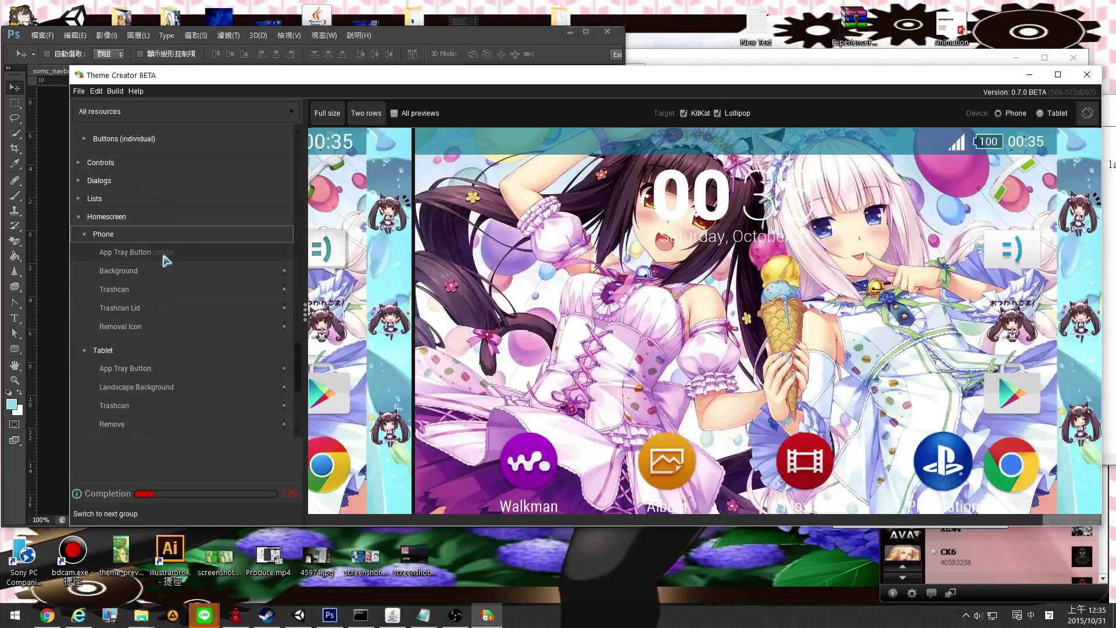
left_click(169, 308)
left_click(165, 238)
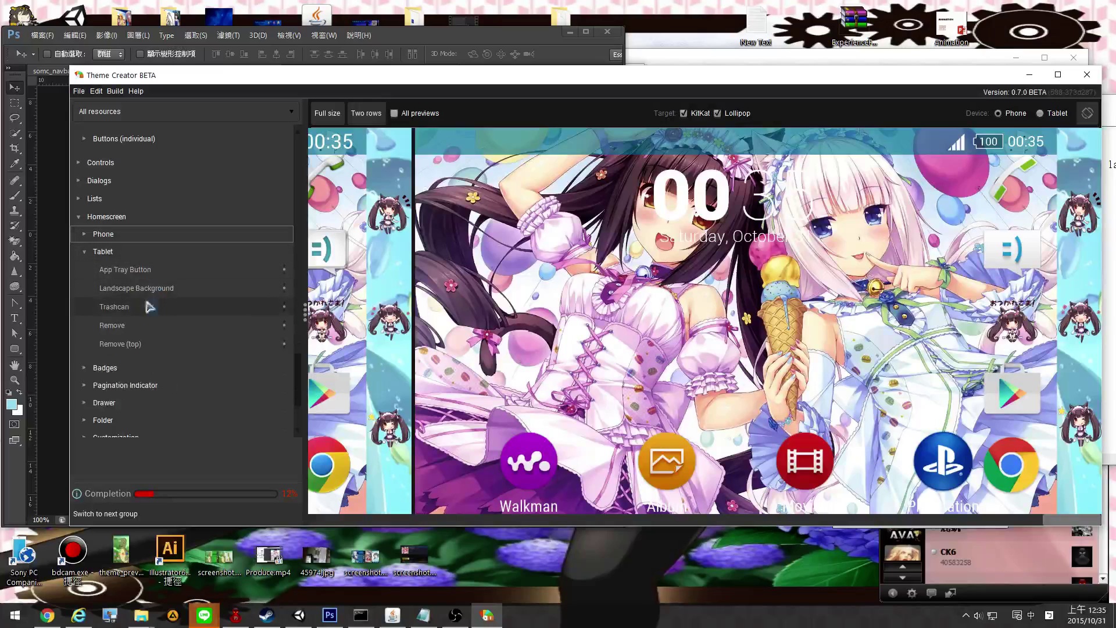
left_click(143, 369)
left_click(139, 381)
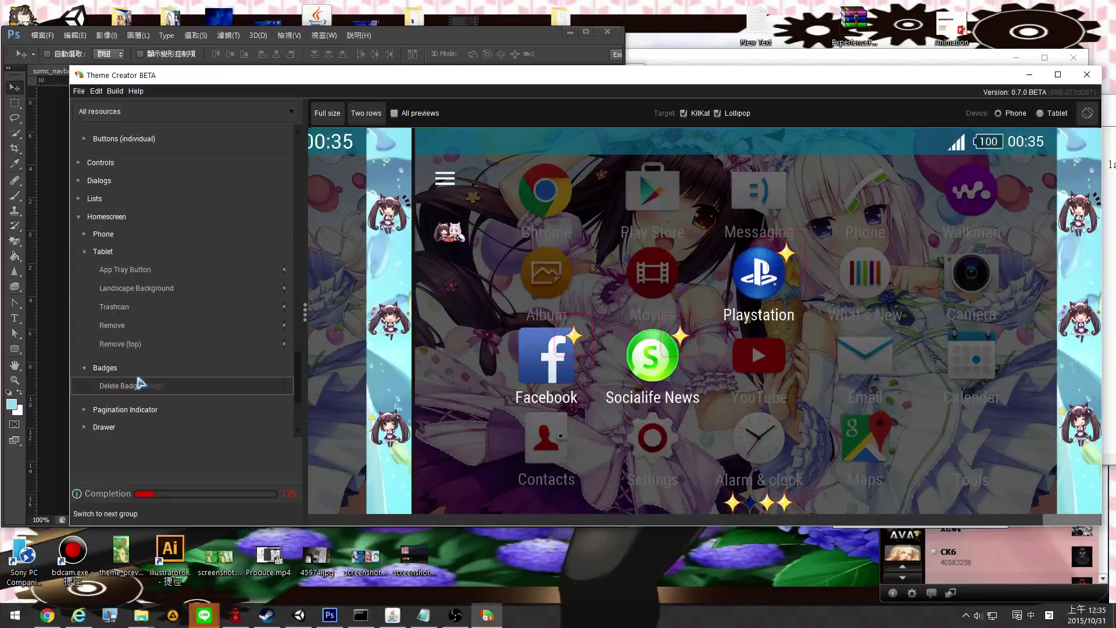
scroll(146, 360, "down", 3)
left_click(149, 271)
left_click(151, 289)
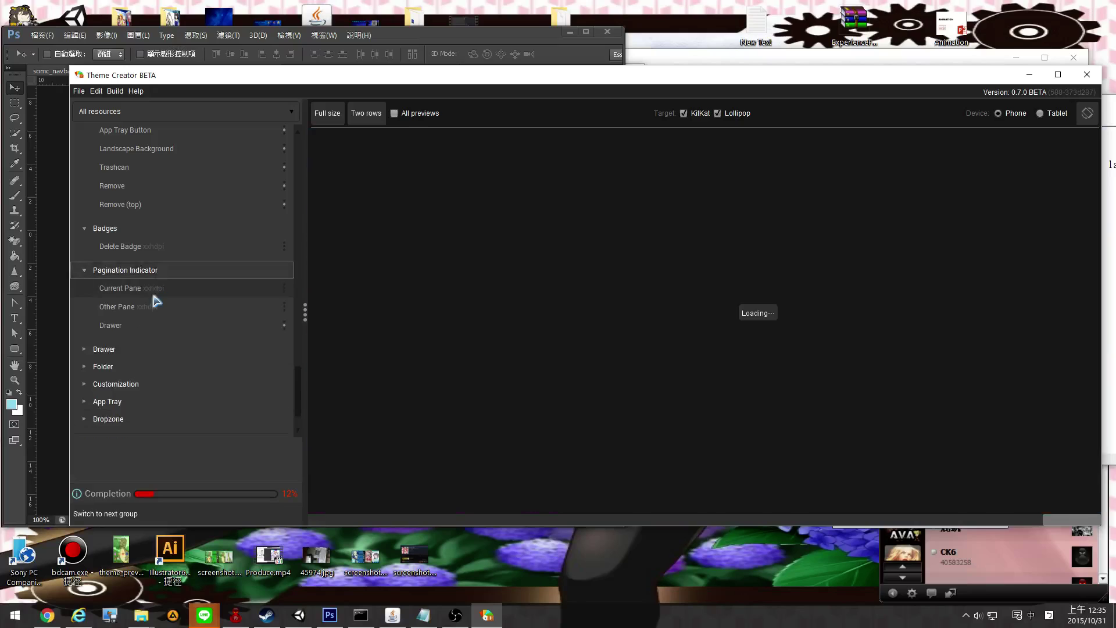
Try a darker background colour for the homescreen Drawer menu, then discard the colour change
left_click(152, 349)
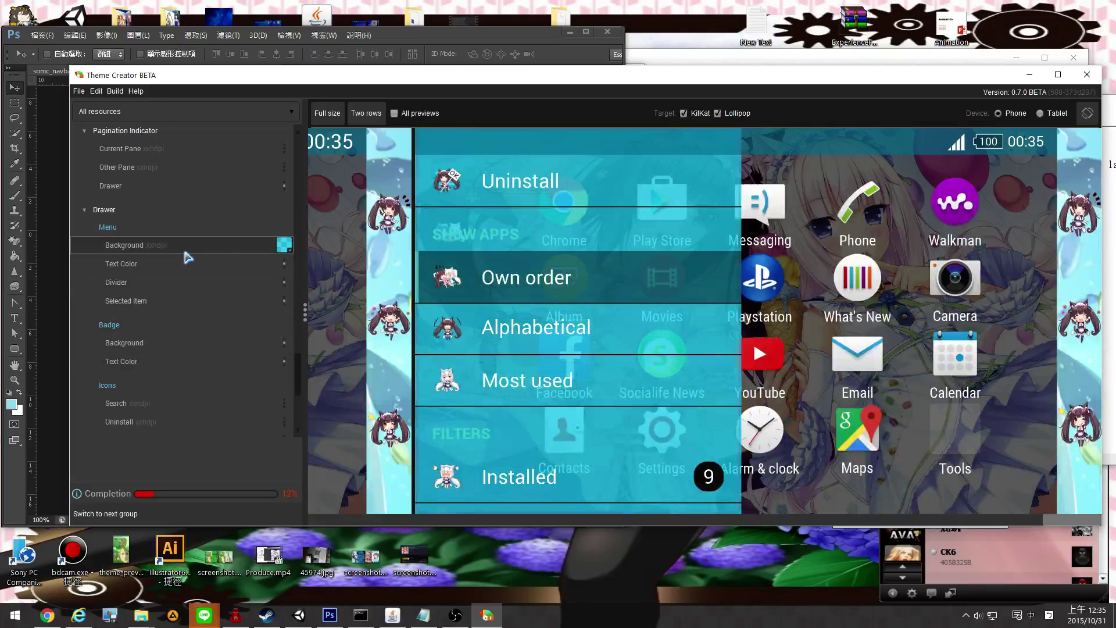
left_click(273, 247)
left_click(444, 216)
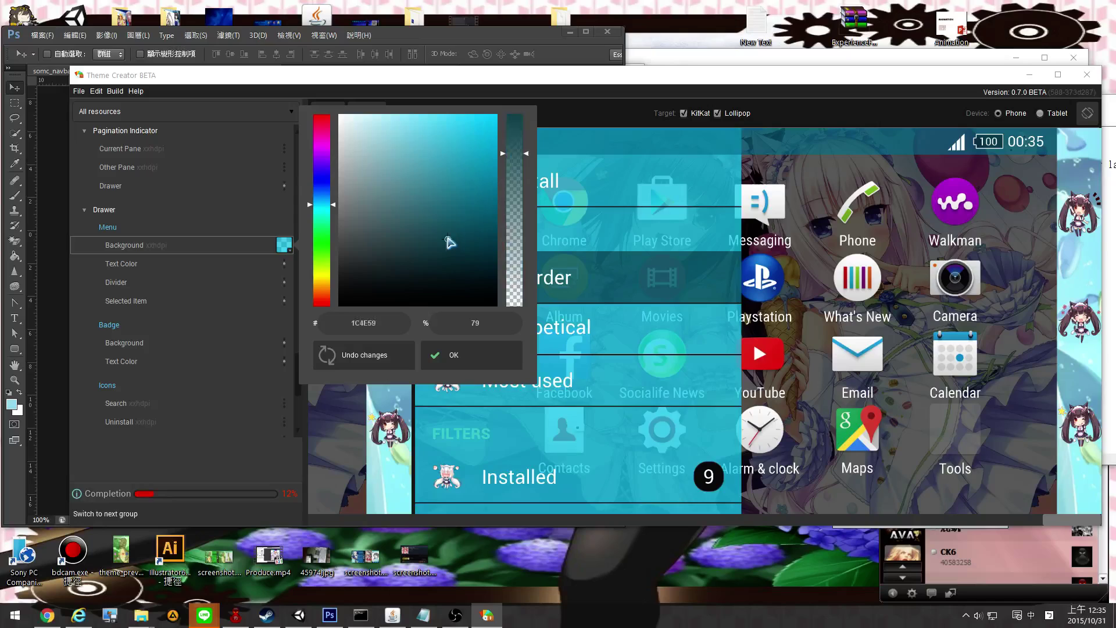
left_click_drag(453, 151, 389, 281)
left_click(364, 355)
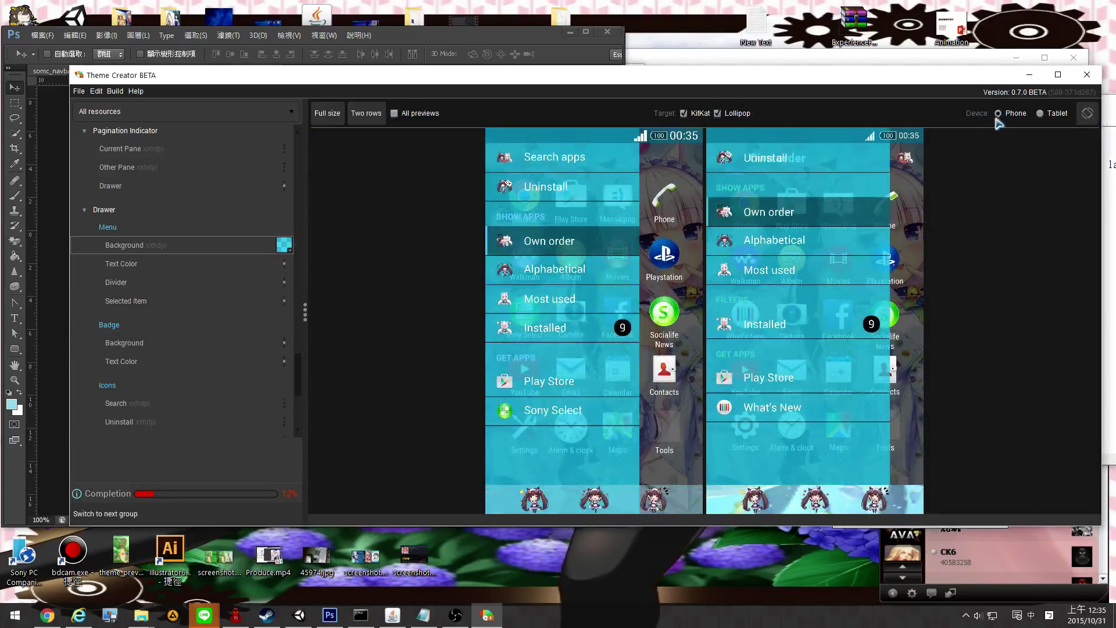
Examine the homescreen Drawer icons and the Folder section's icon, header and body resources in the portrait previews
scroll(149, 375, "down", 2)
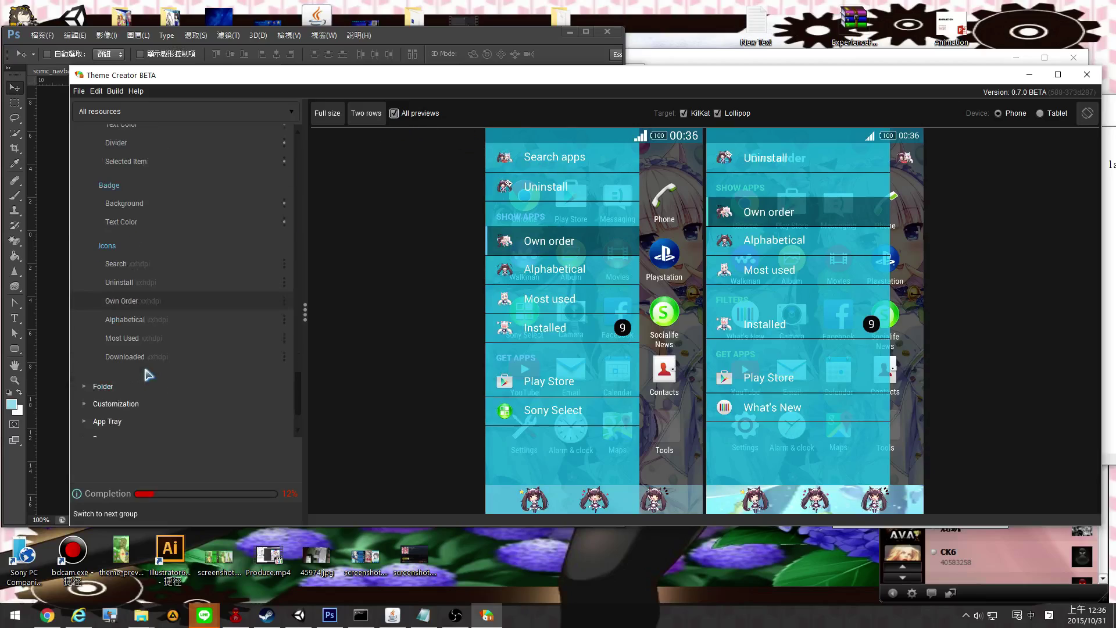
left_click(179, 263)
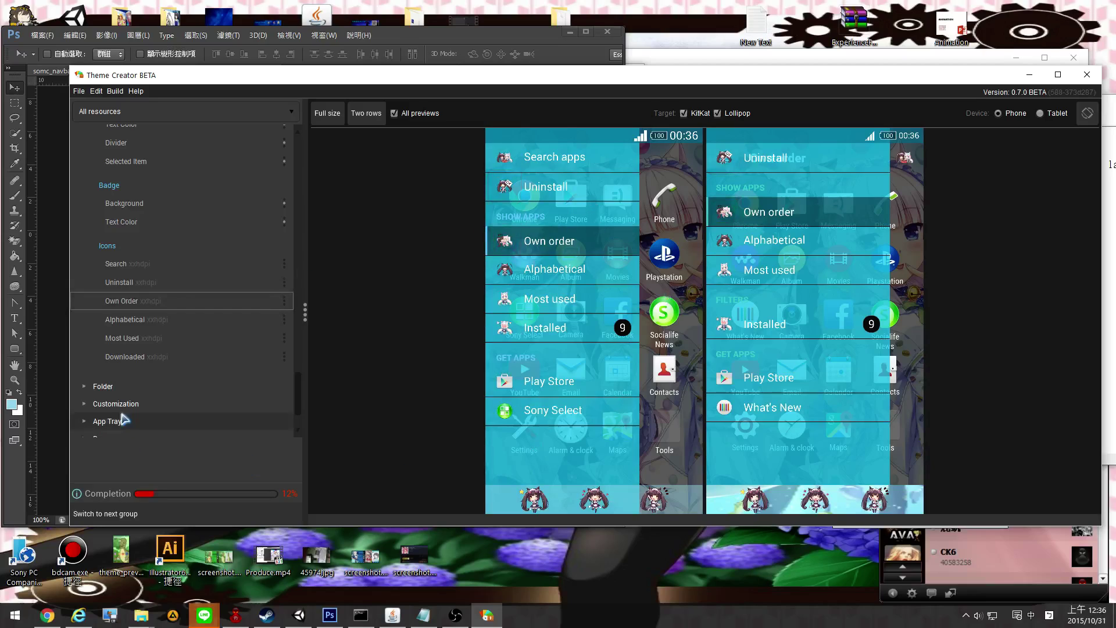
left_click(133, 388)
scroll(140, 389, "down", 2)
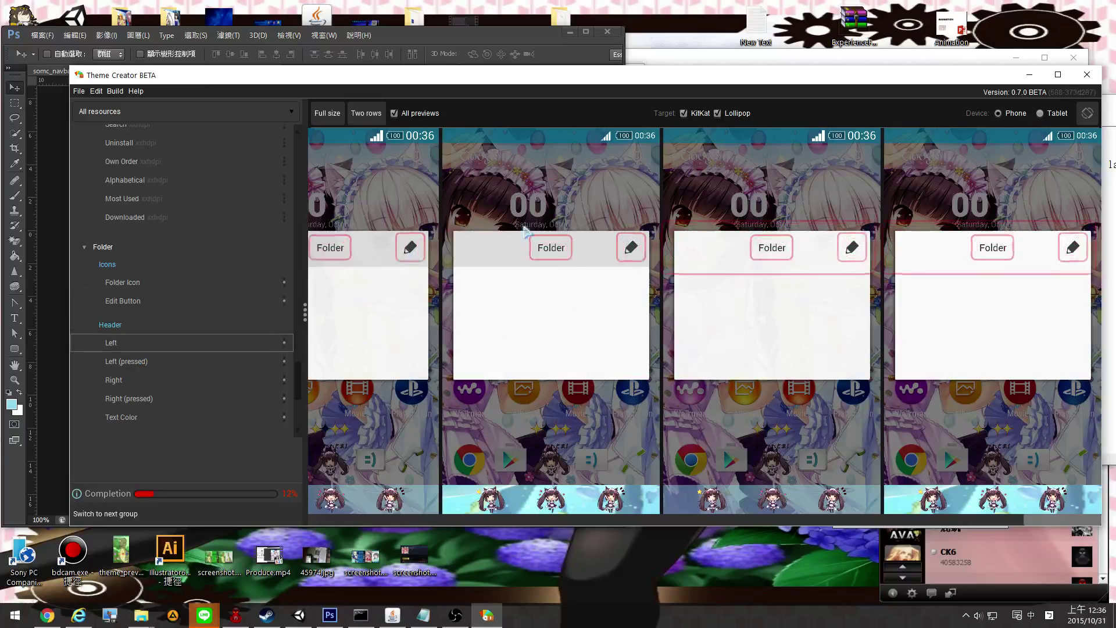
scroll(150, 352, "down", 3)
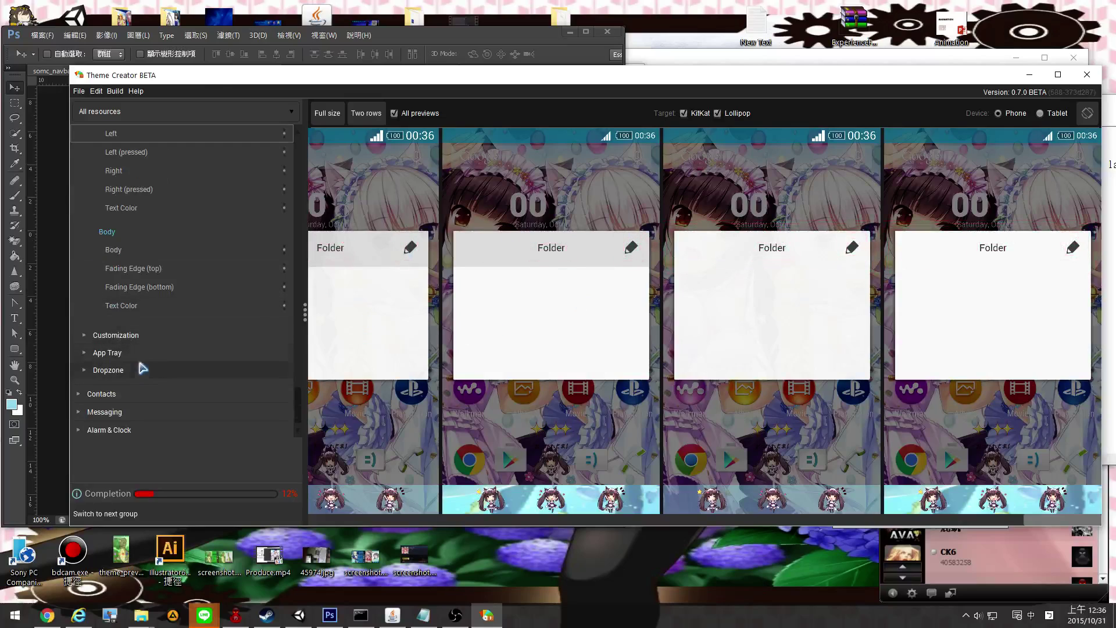
scroll(152, 356, "down", 1)
Examine the Contacts, Messaging and Alarm & Clock resource groups with their previews
left_click(137, 379)
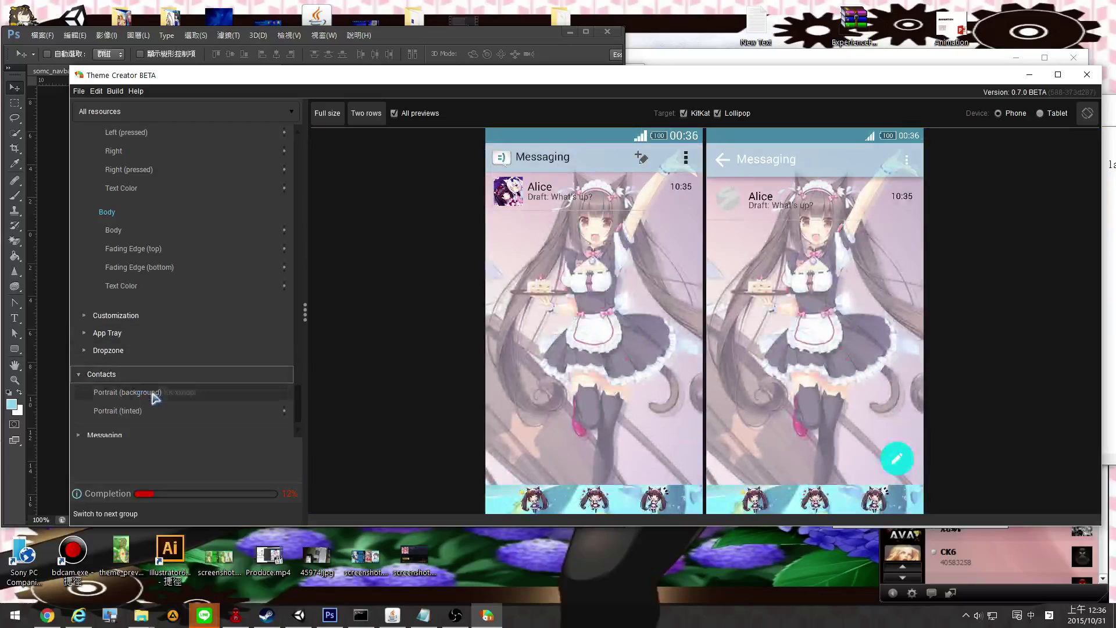
scroll(154, 398, "down", 1)
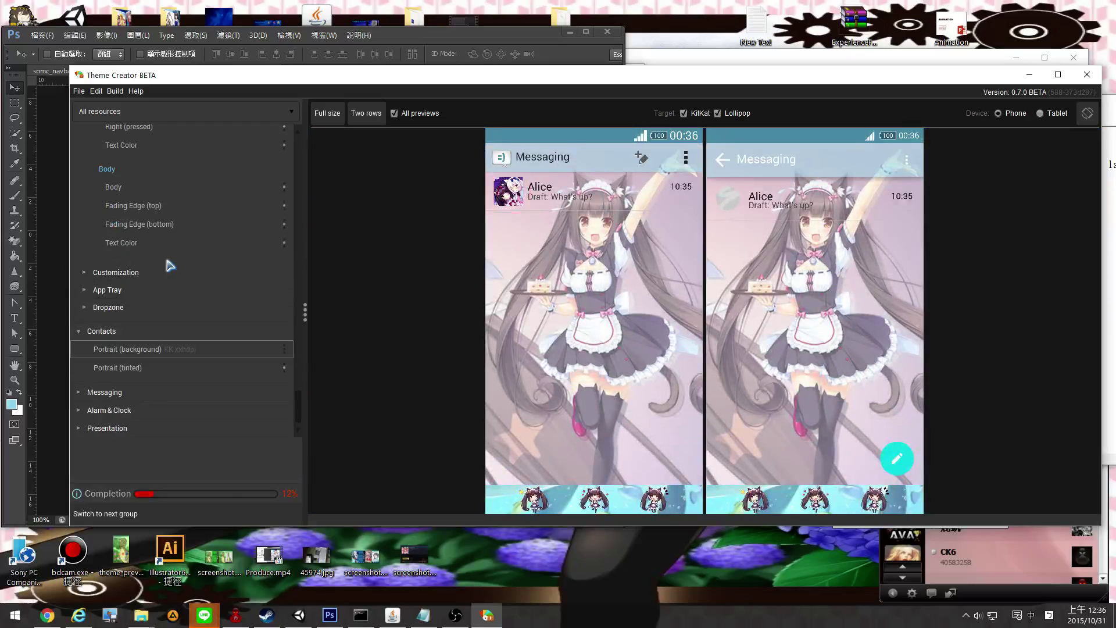
left_click(132, 395)
left_click(142, 293)
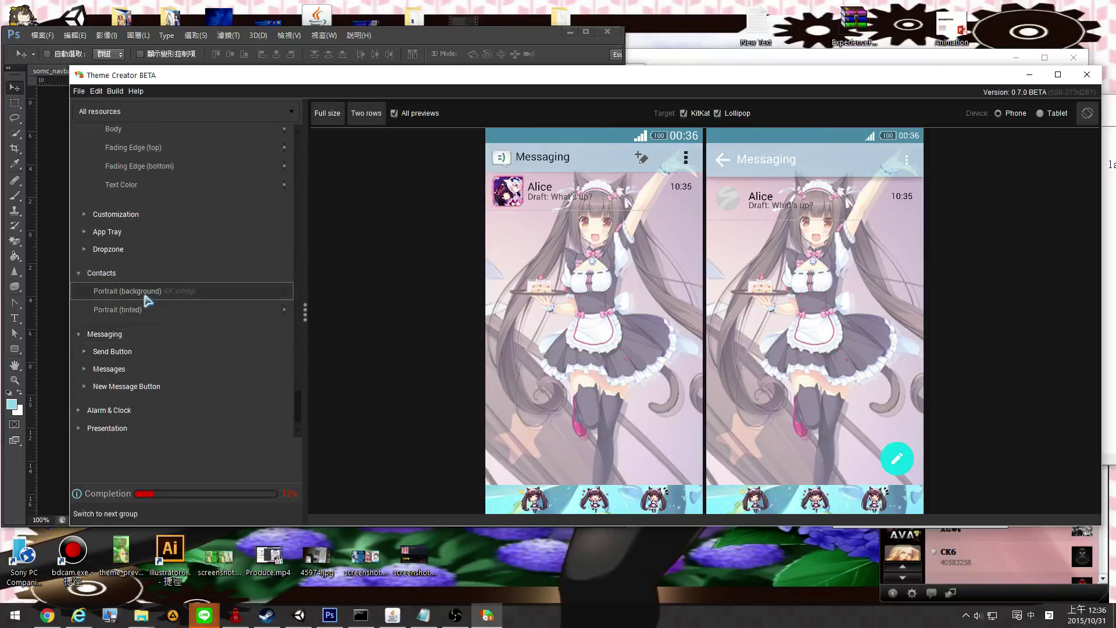
left_click(149, 409)
left_click(149, 340)
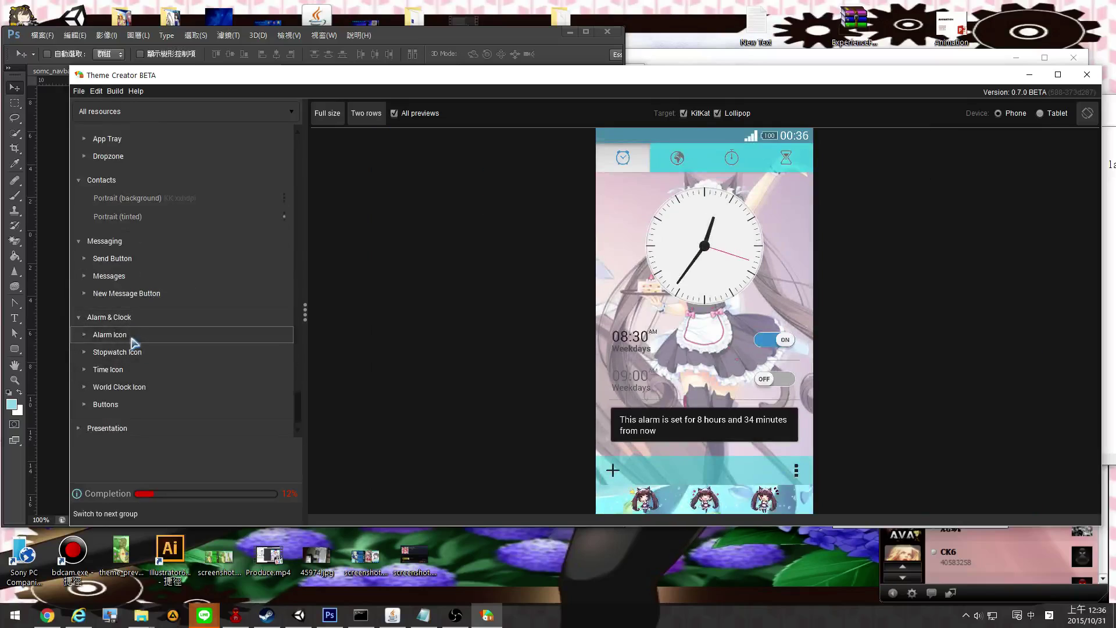
Examine the Presentation group's Icon, Banner and Preview Image resources with the theme previews
left_click(146, 427)
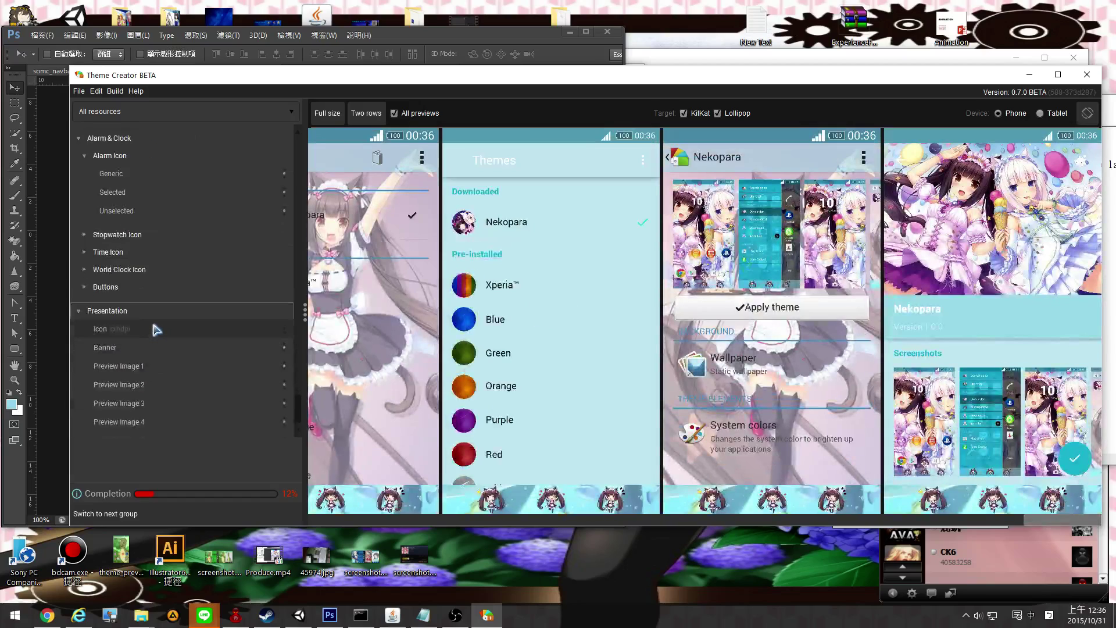
left_click(177, 347)
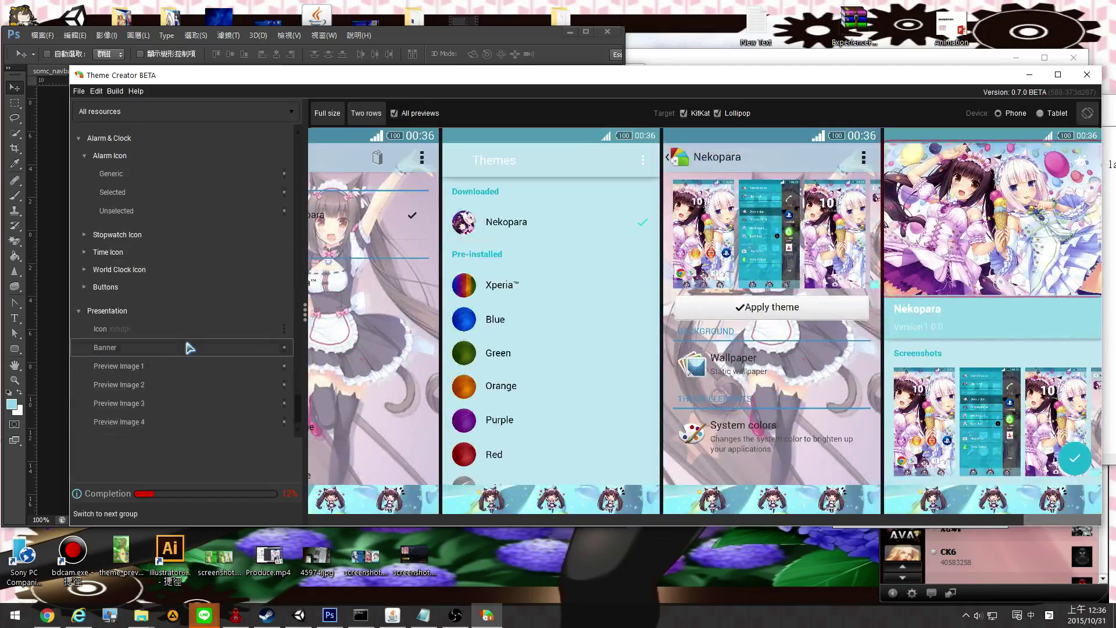
left_click(201, 368)
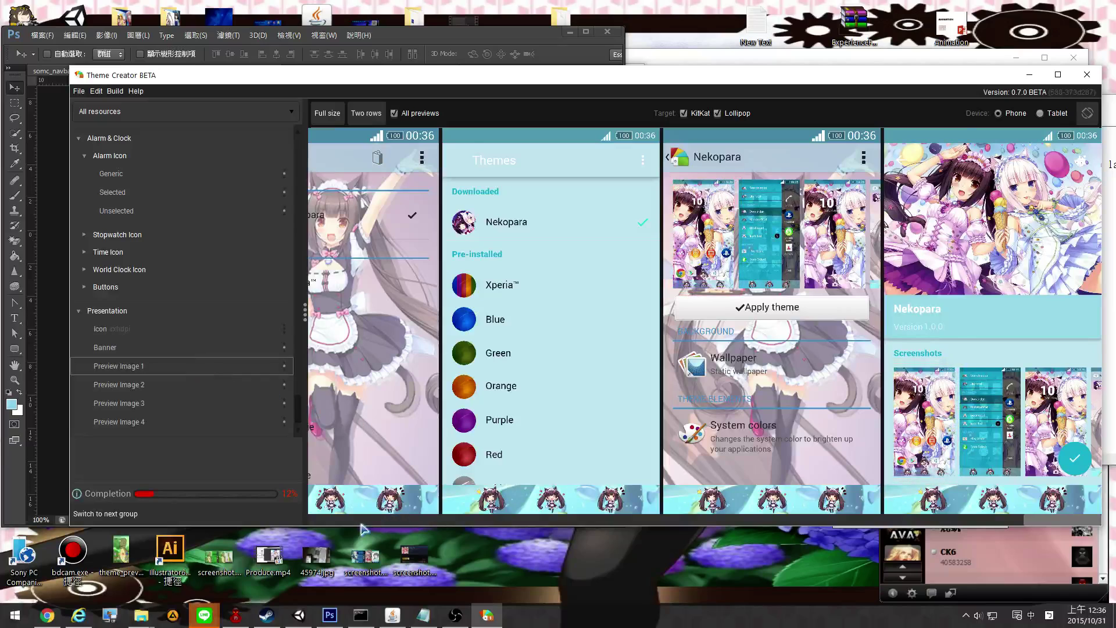
scroll(985, 300, "up", 3)
left_click_drag(750, 519, 1054, 519)
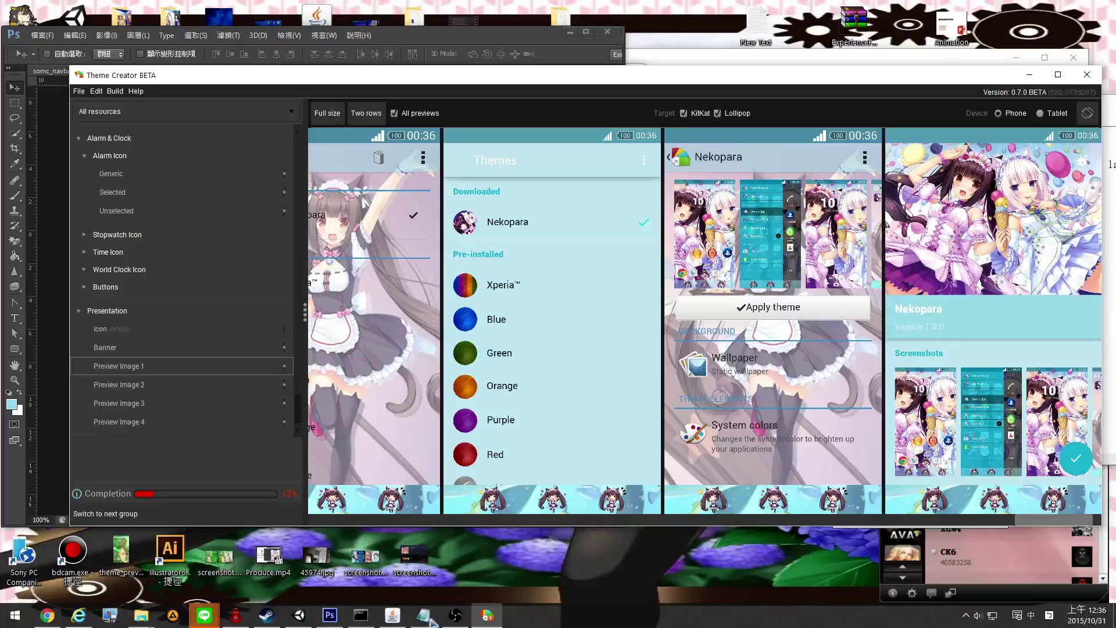
left_click(457, 616)
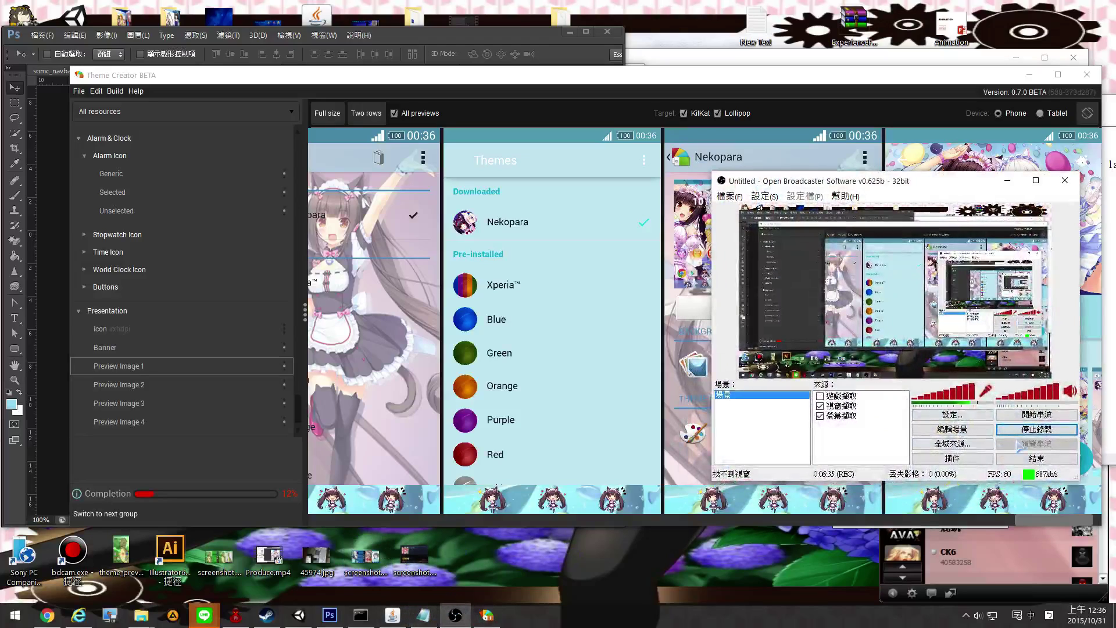